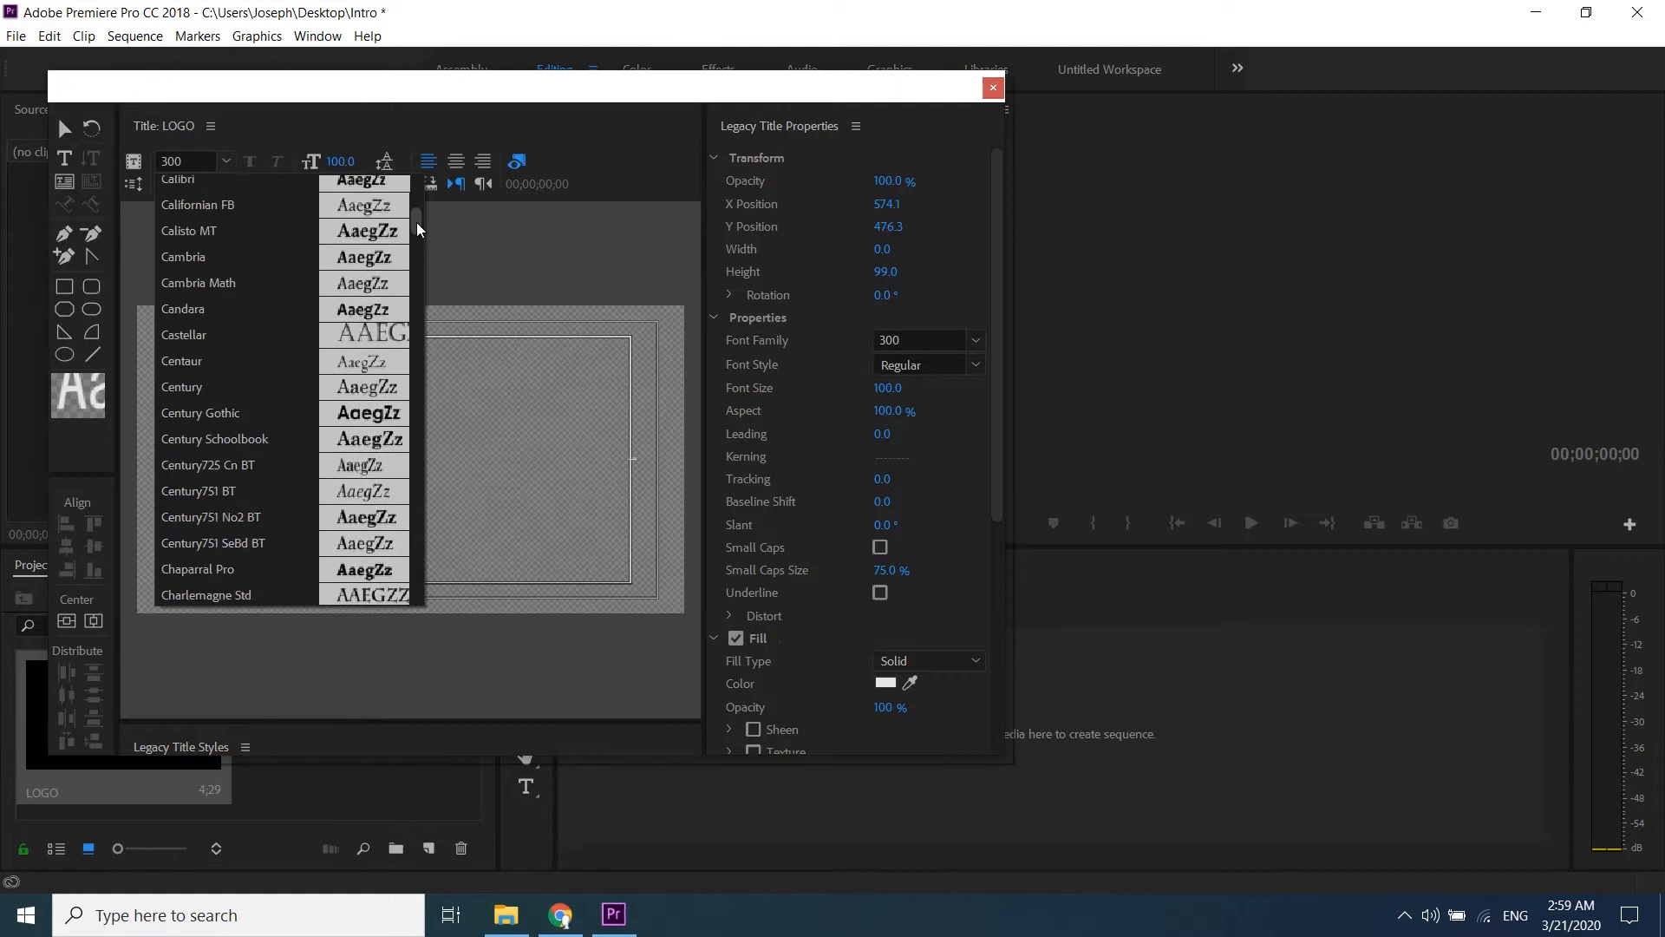
Step: Set the LOGO title's font to Borg and enter the first name in capitals as its text
scroll(417, 215, up, 1)
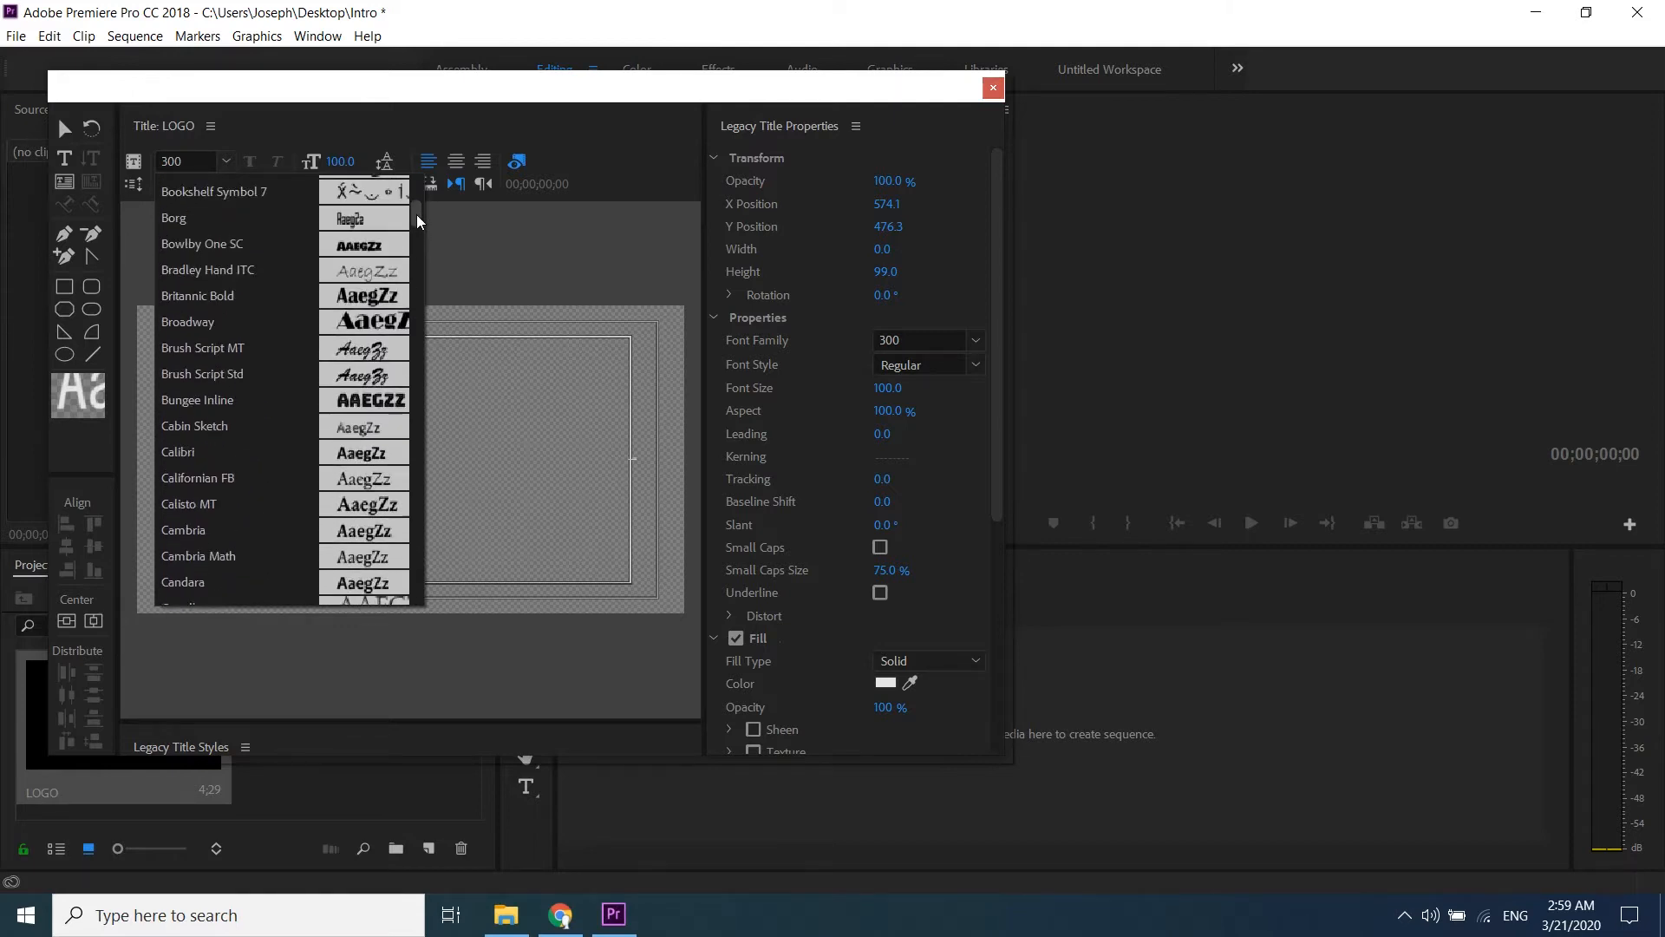
click(215, 219)
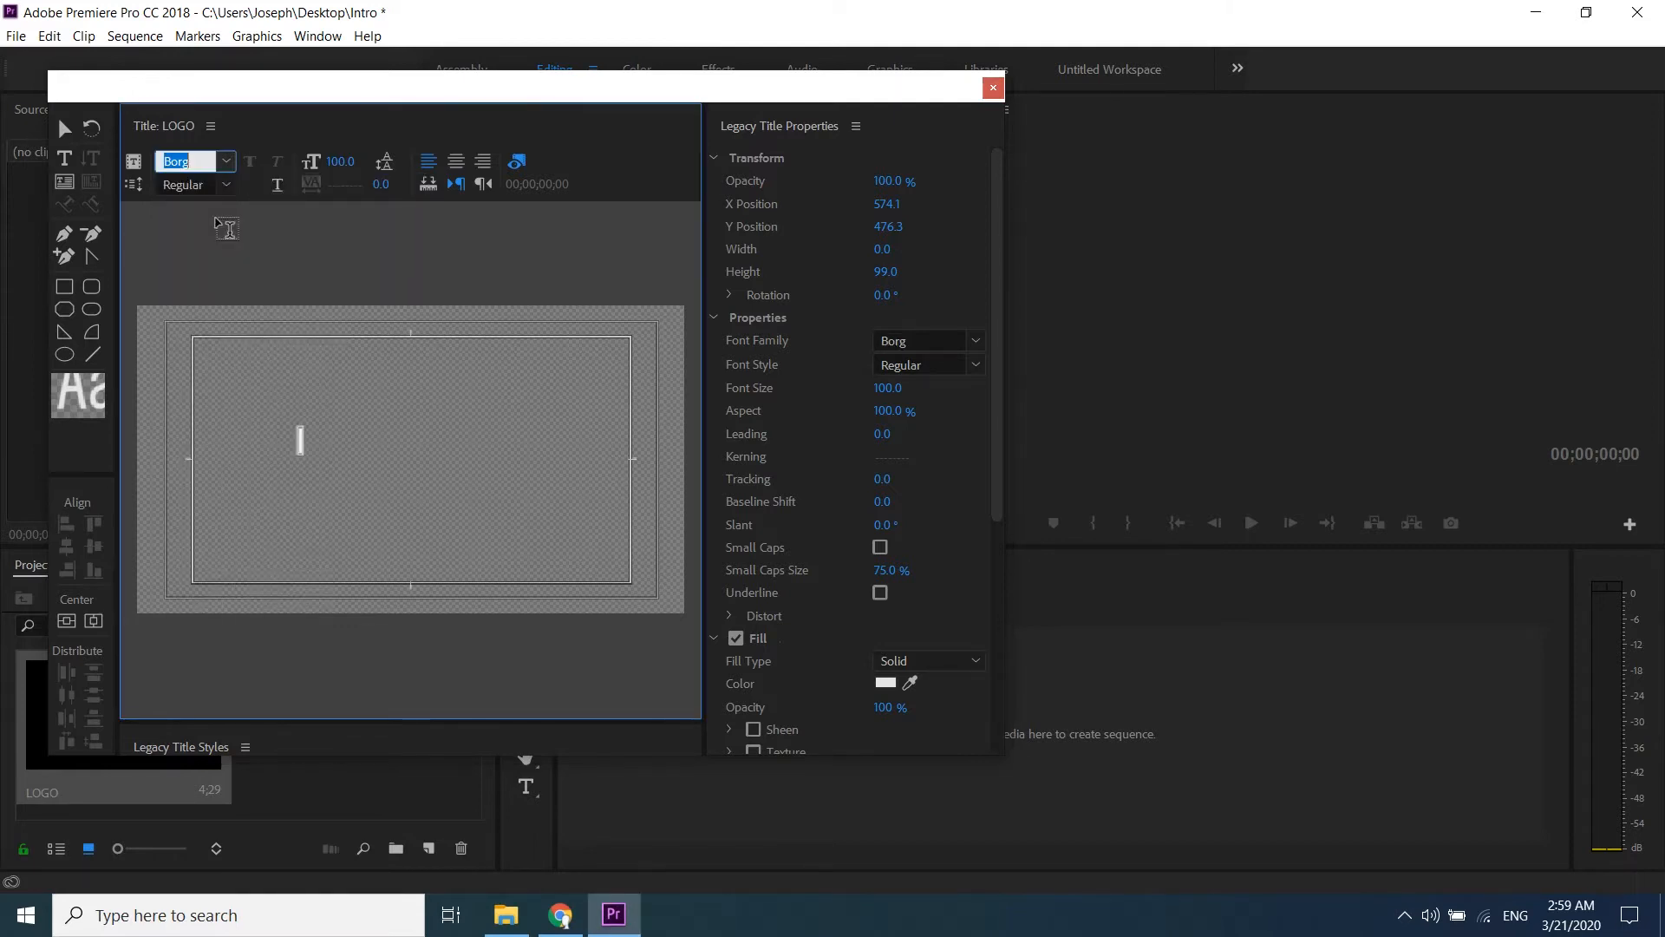
click(302, 442)
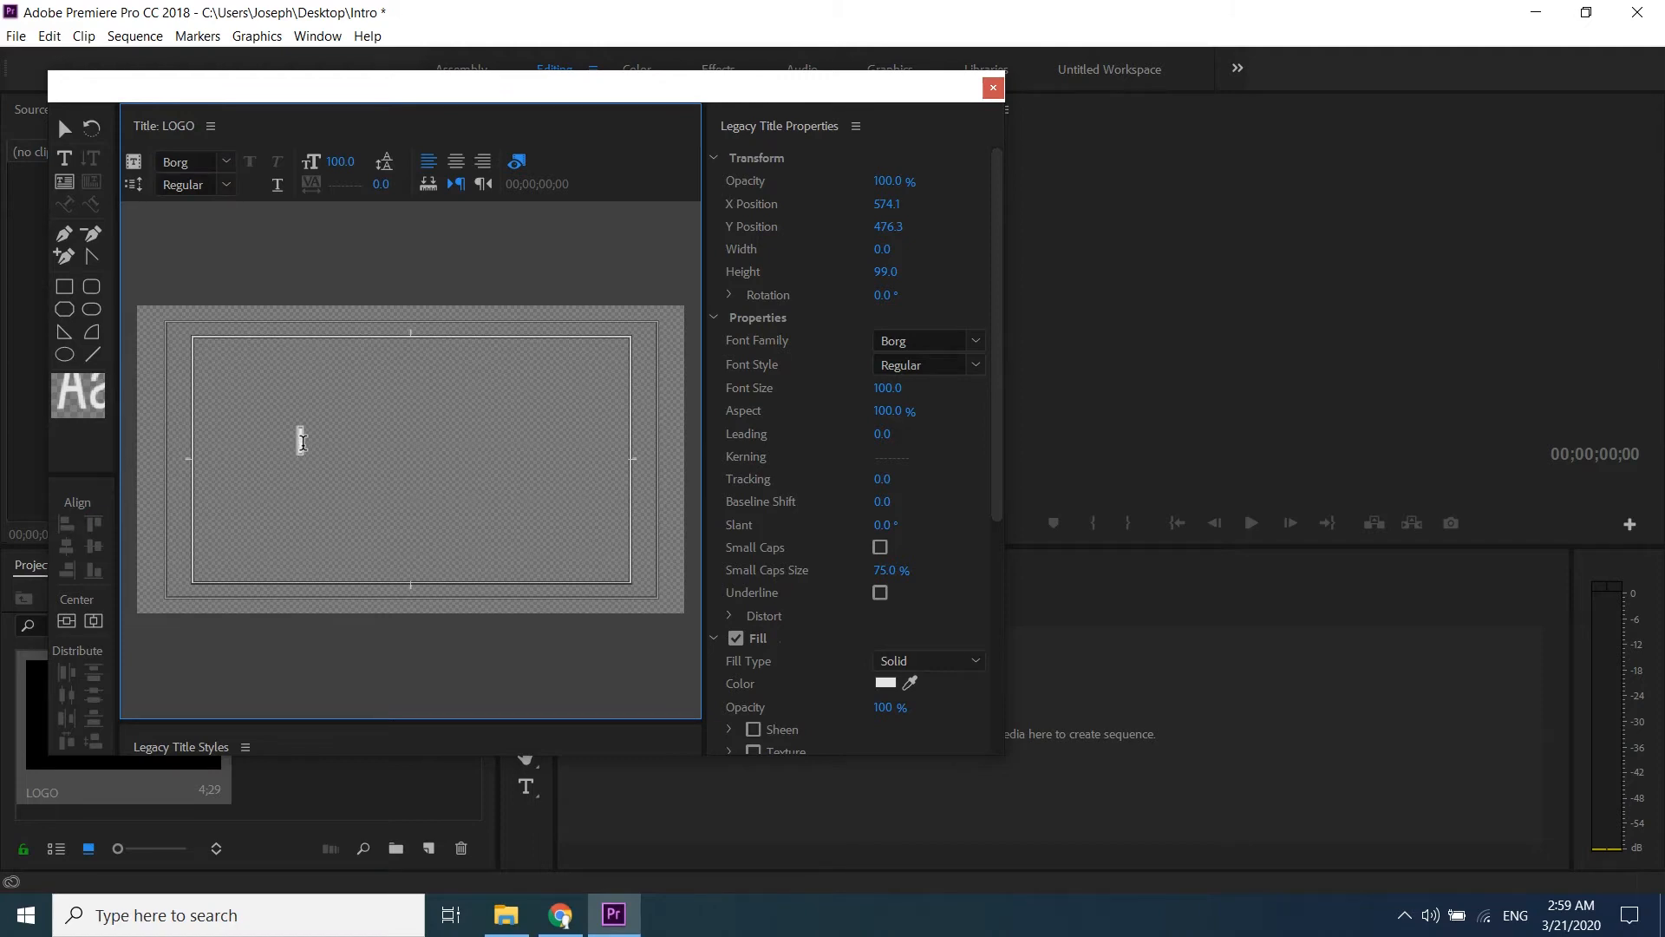
text(JOSEPH)
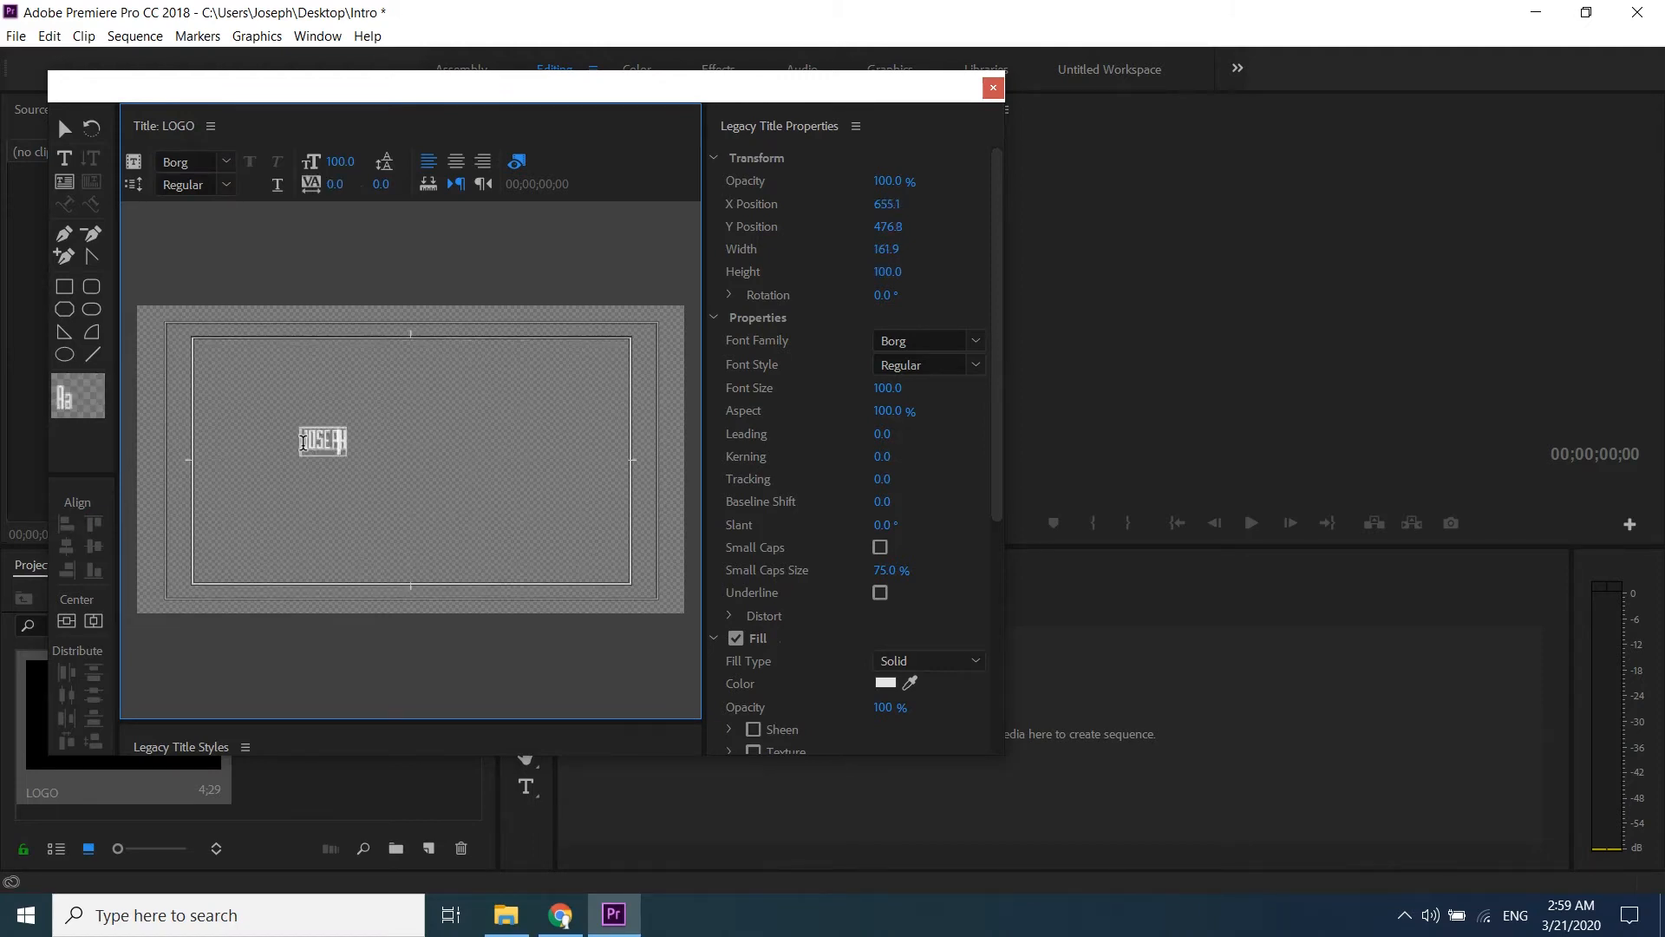
Step: Set the logo text's font size to 500 and its kerning to 50
double_click(302, 442)
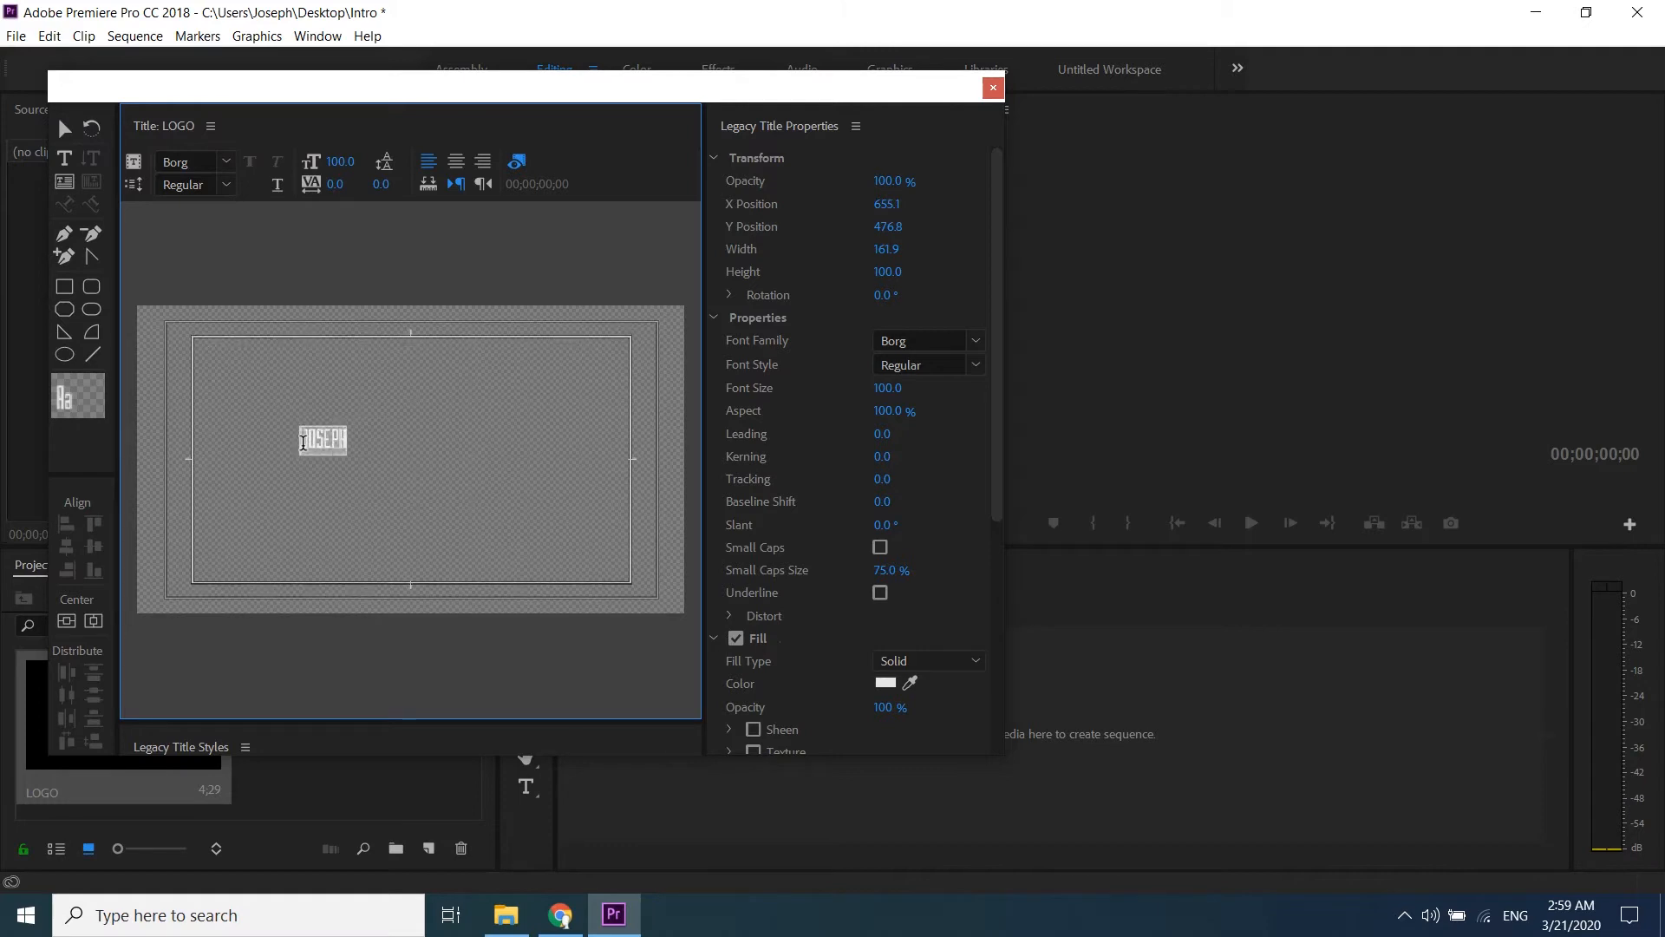
click(894, 388)
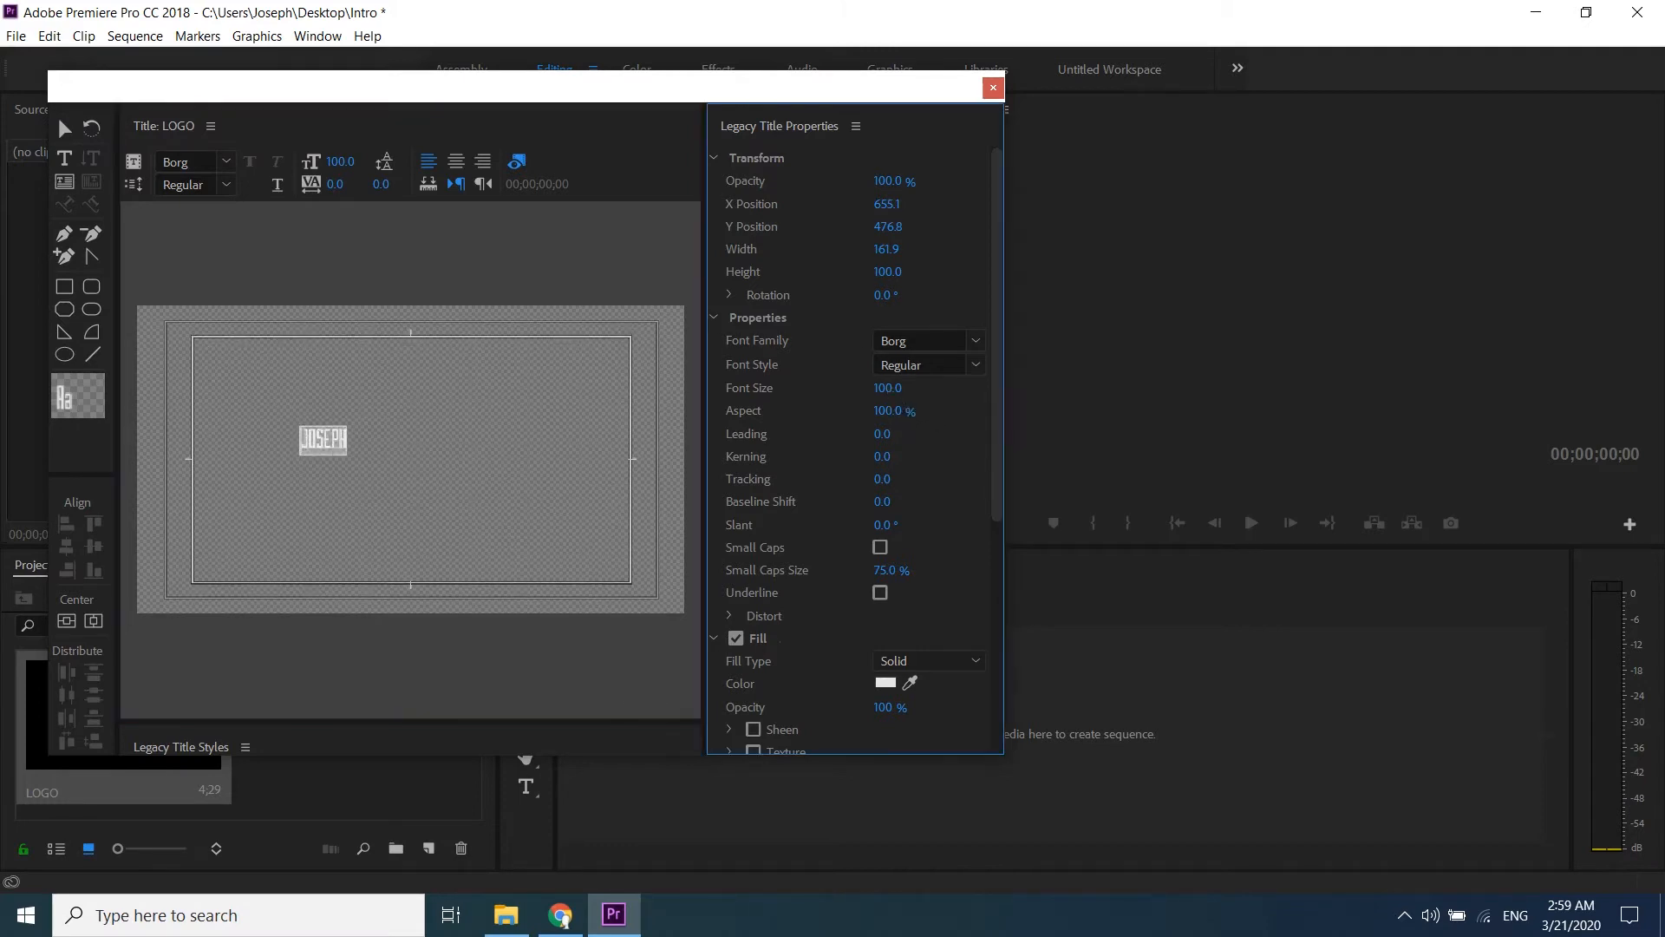
text(500)
key(Return)
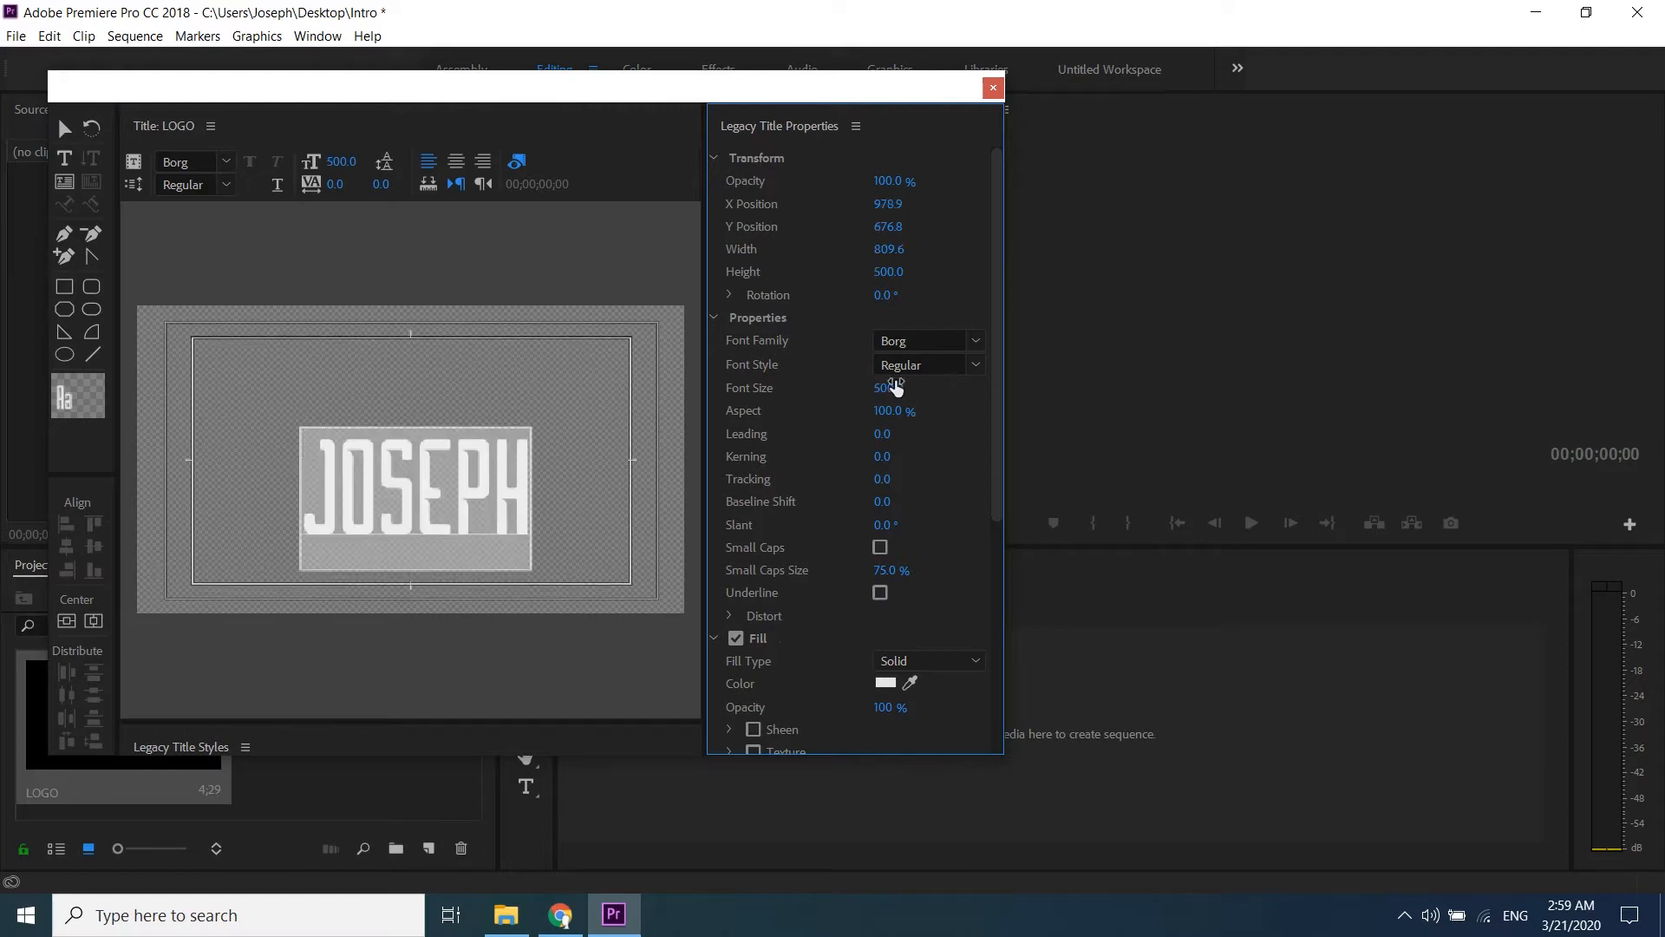
click(342, 180)
text(50)
key(Return)
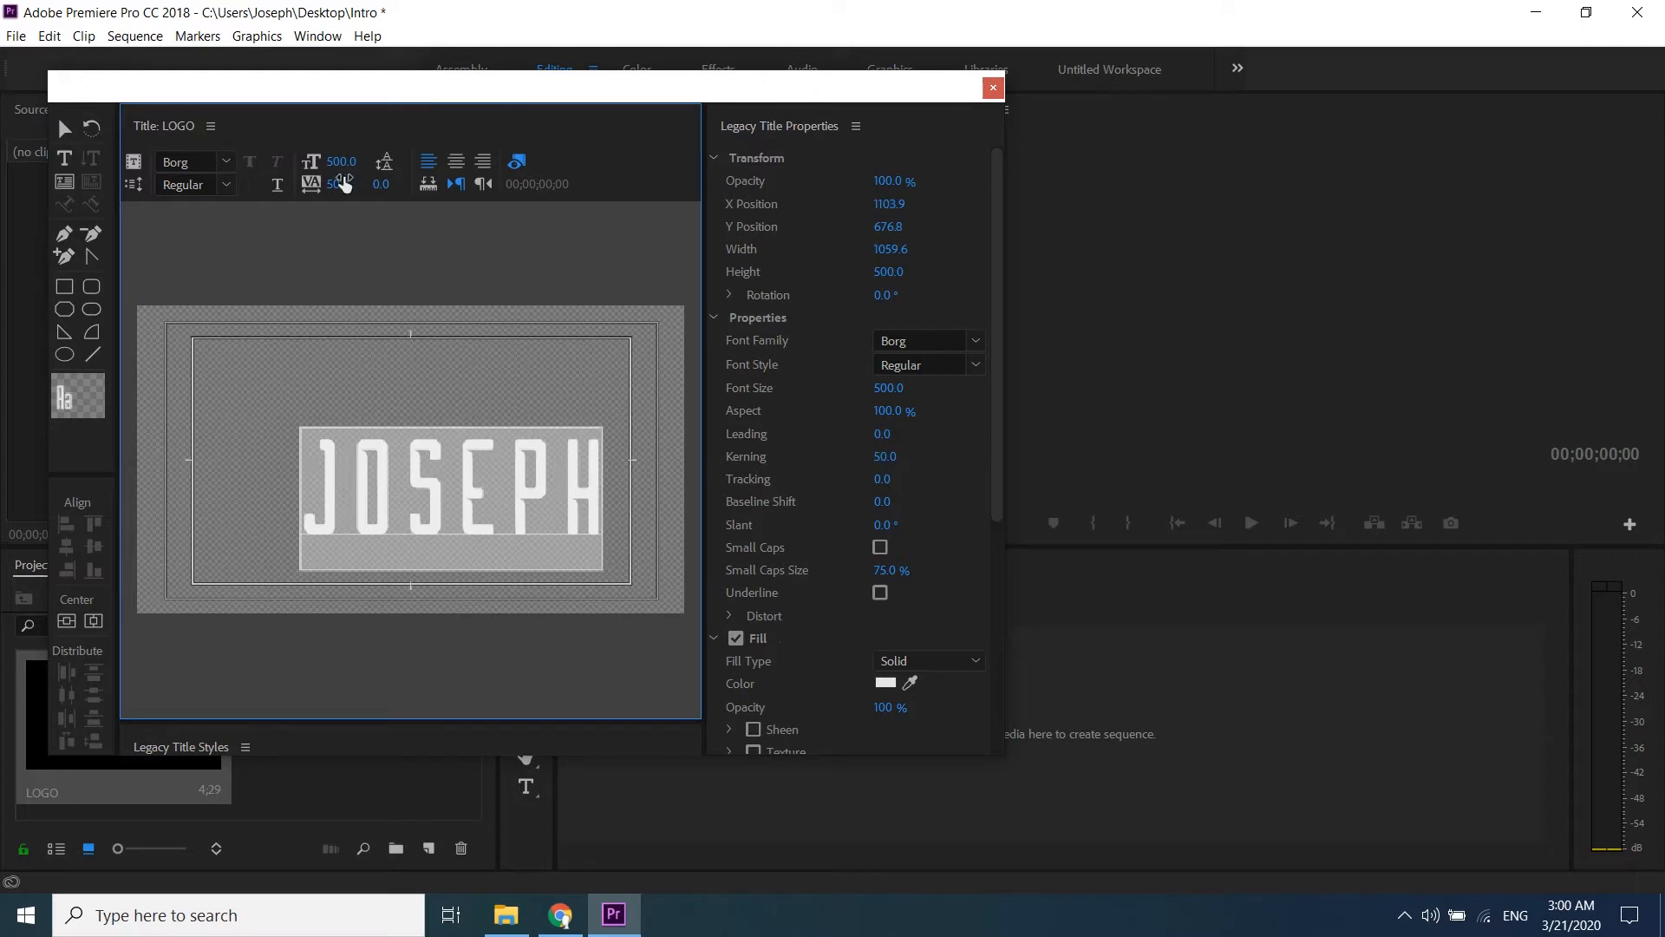
Step: Center the logo text horizontally and vertically in the frame, and close the title editor
click(92, 621)
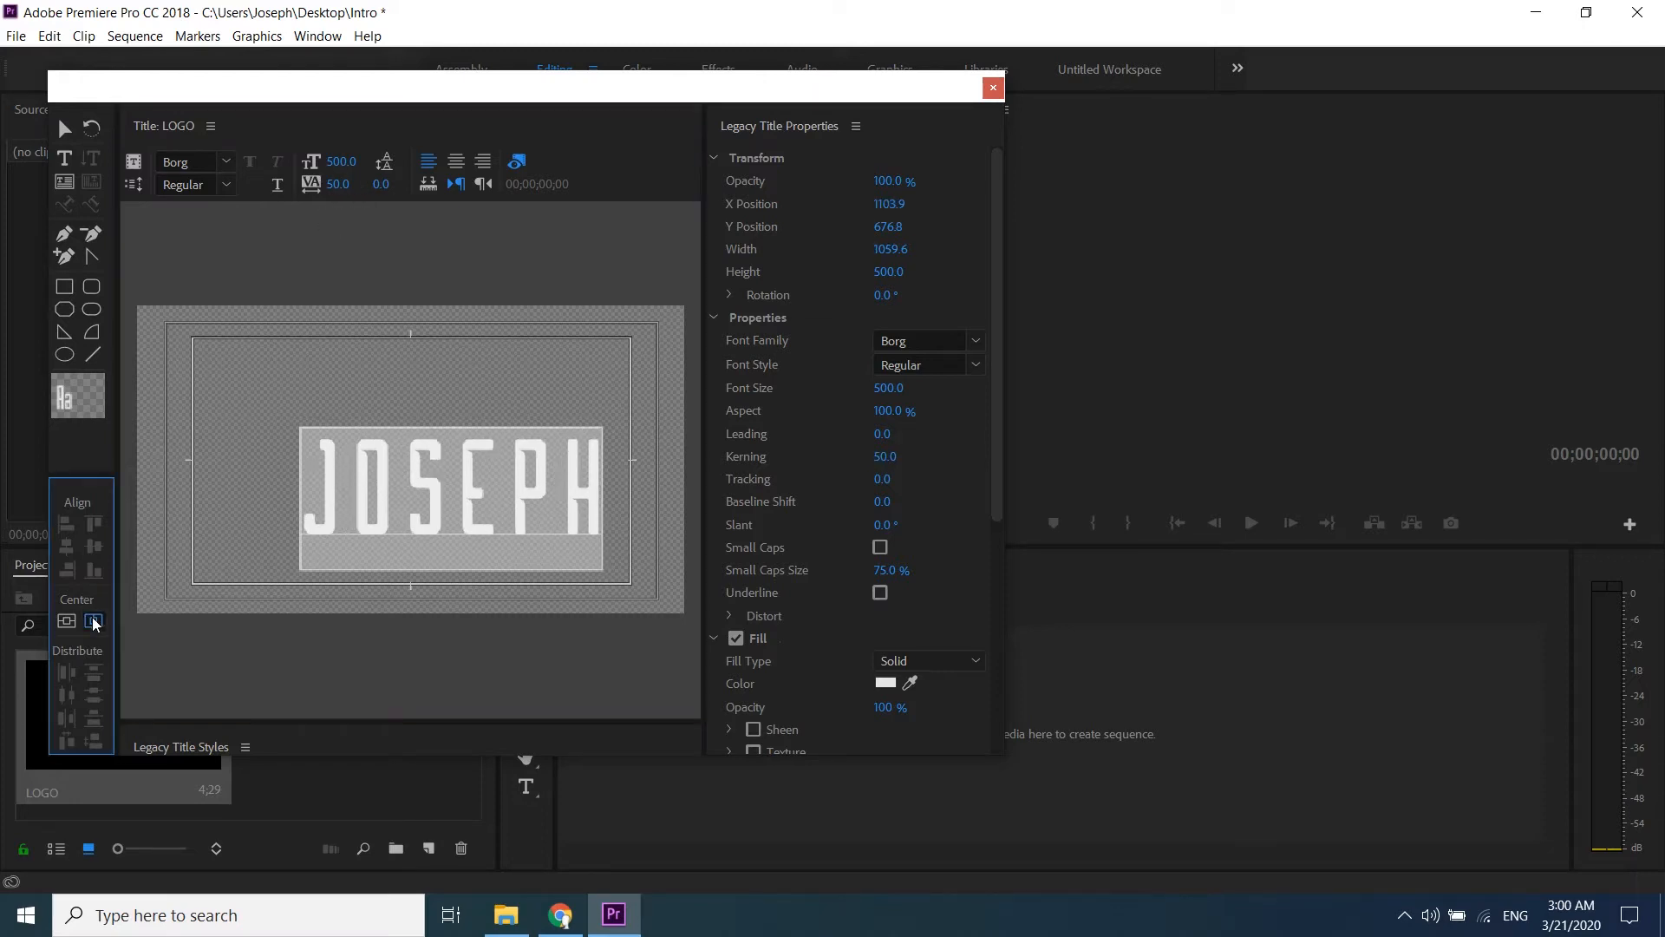
click(64, 620)
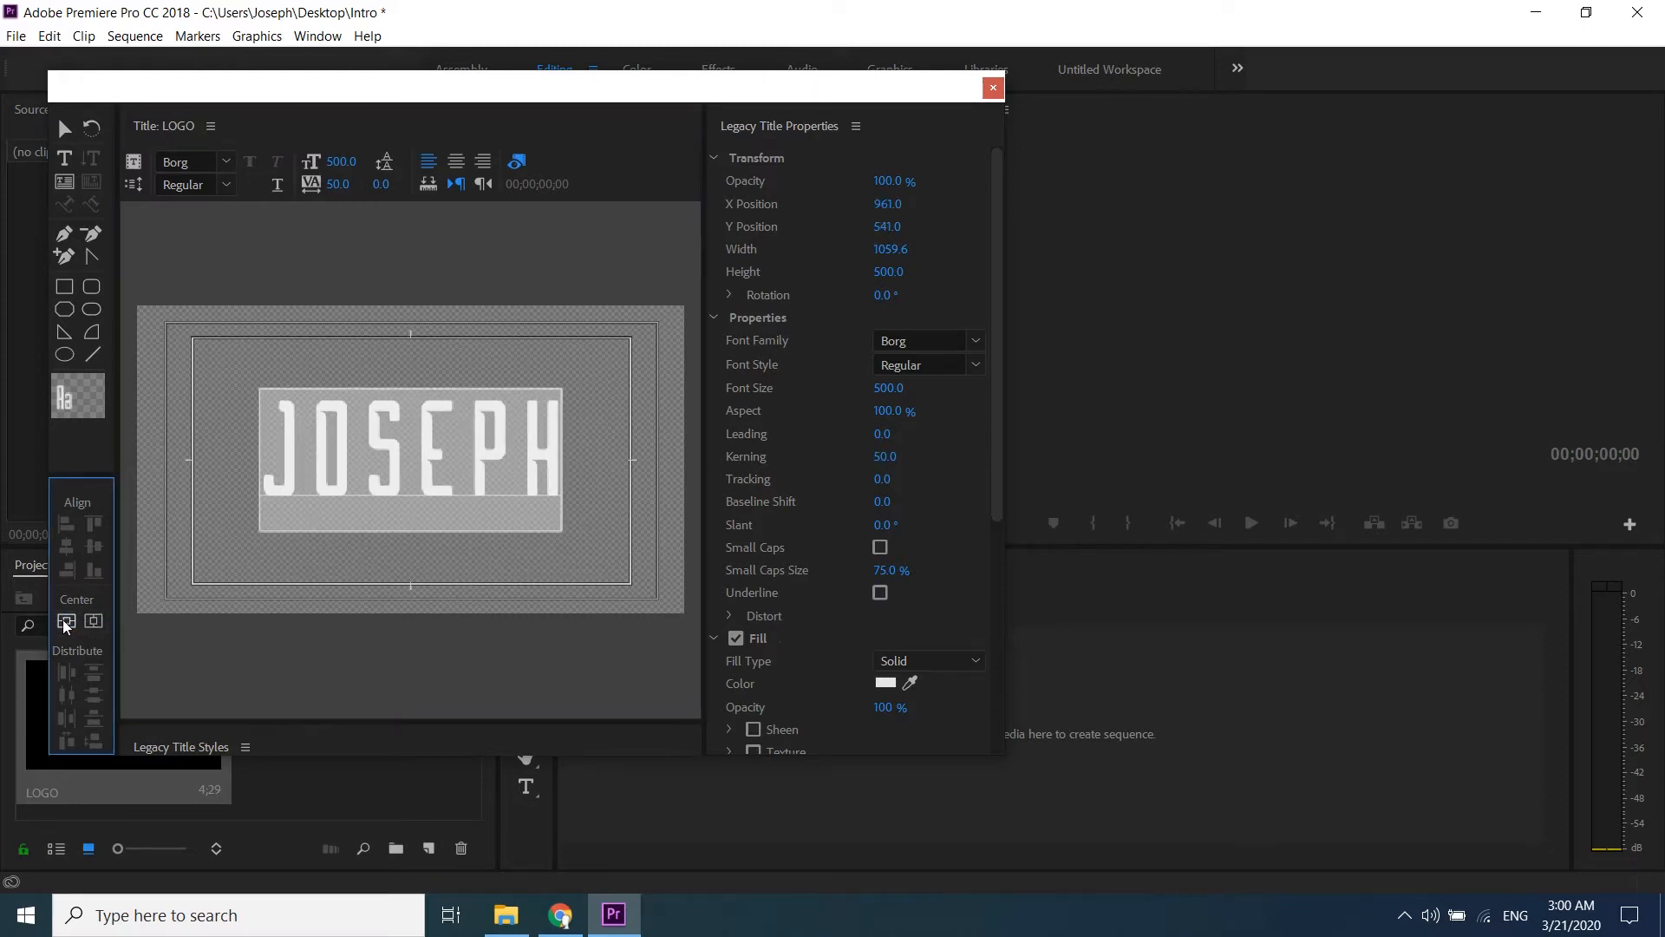
click(994, 91)
Step: Create a sequence from the LOGO title by placing it in the empty timeline
drag(87, 727, 824, 730)
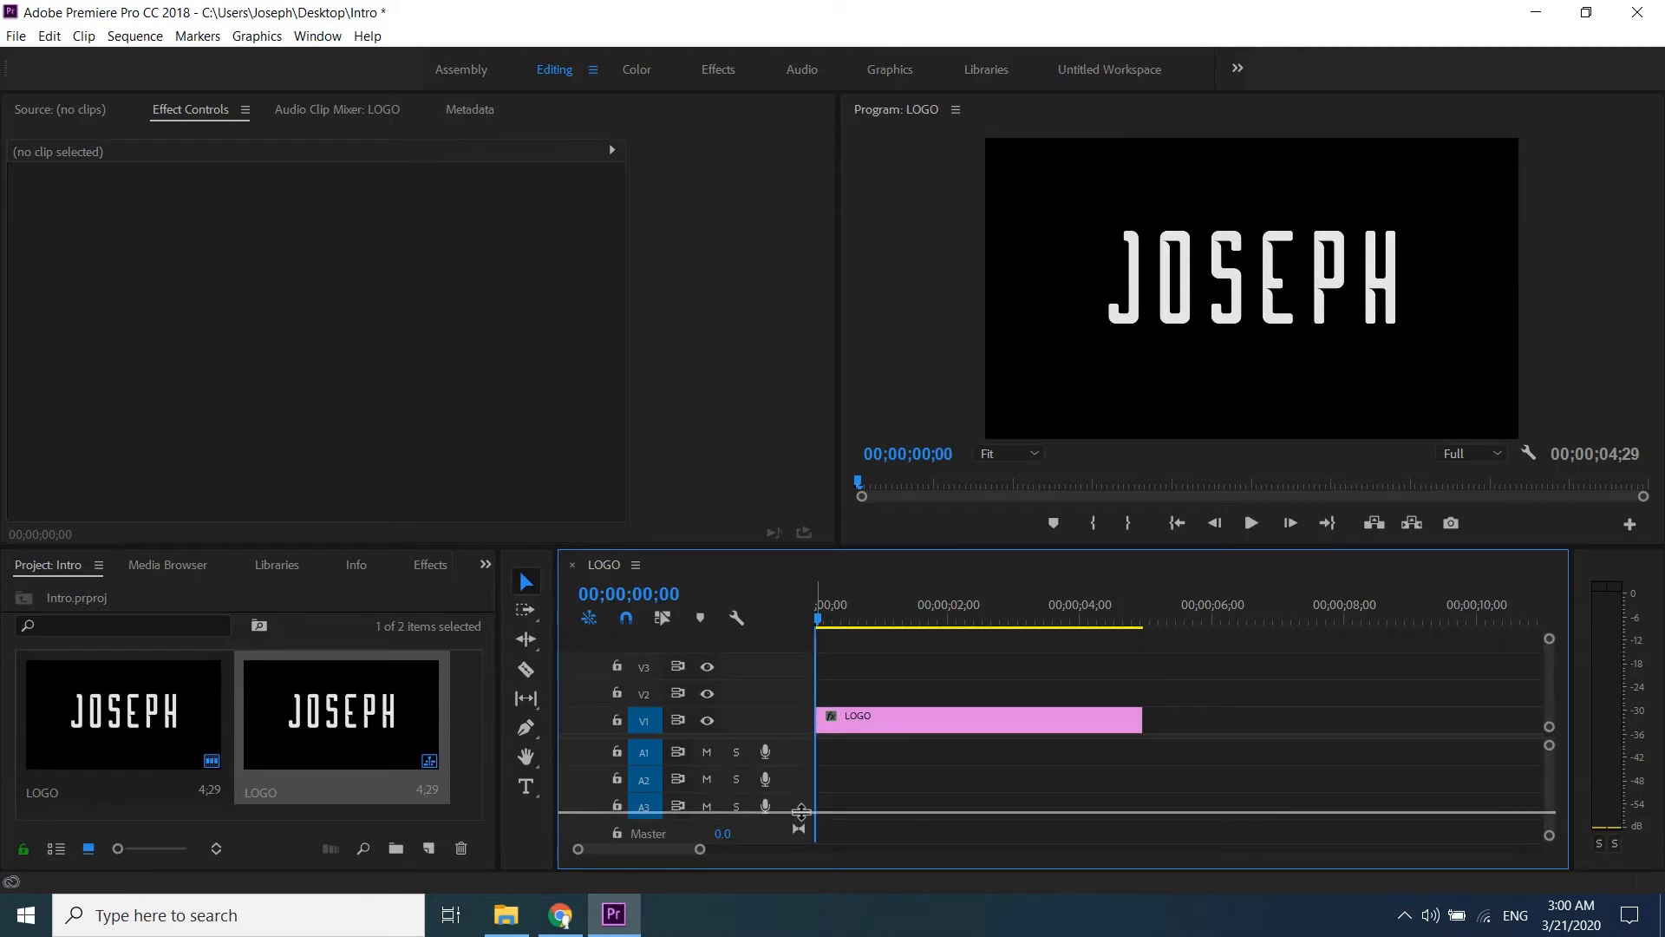
scroll(802, 811, up, 2)
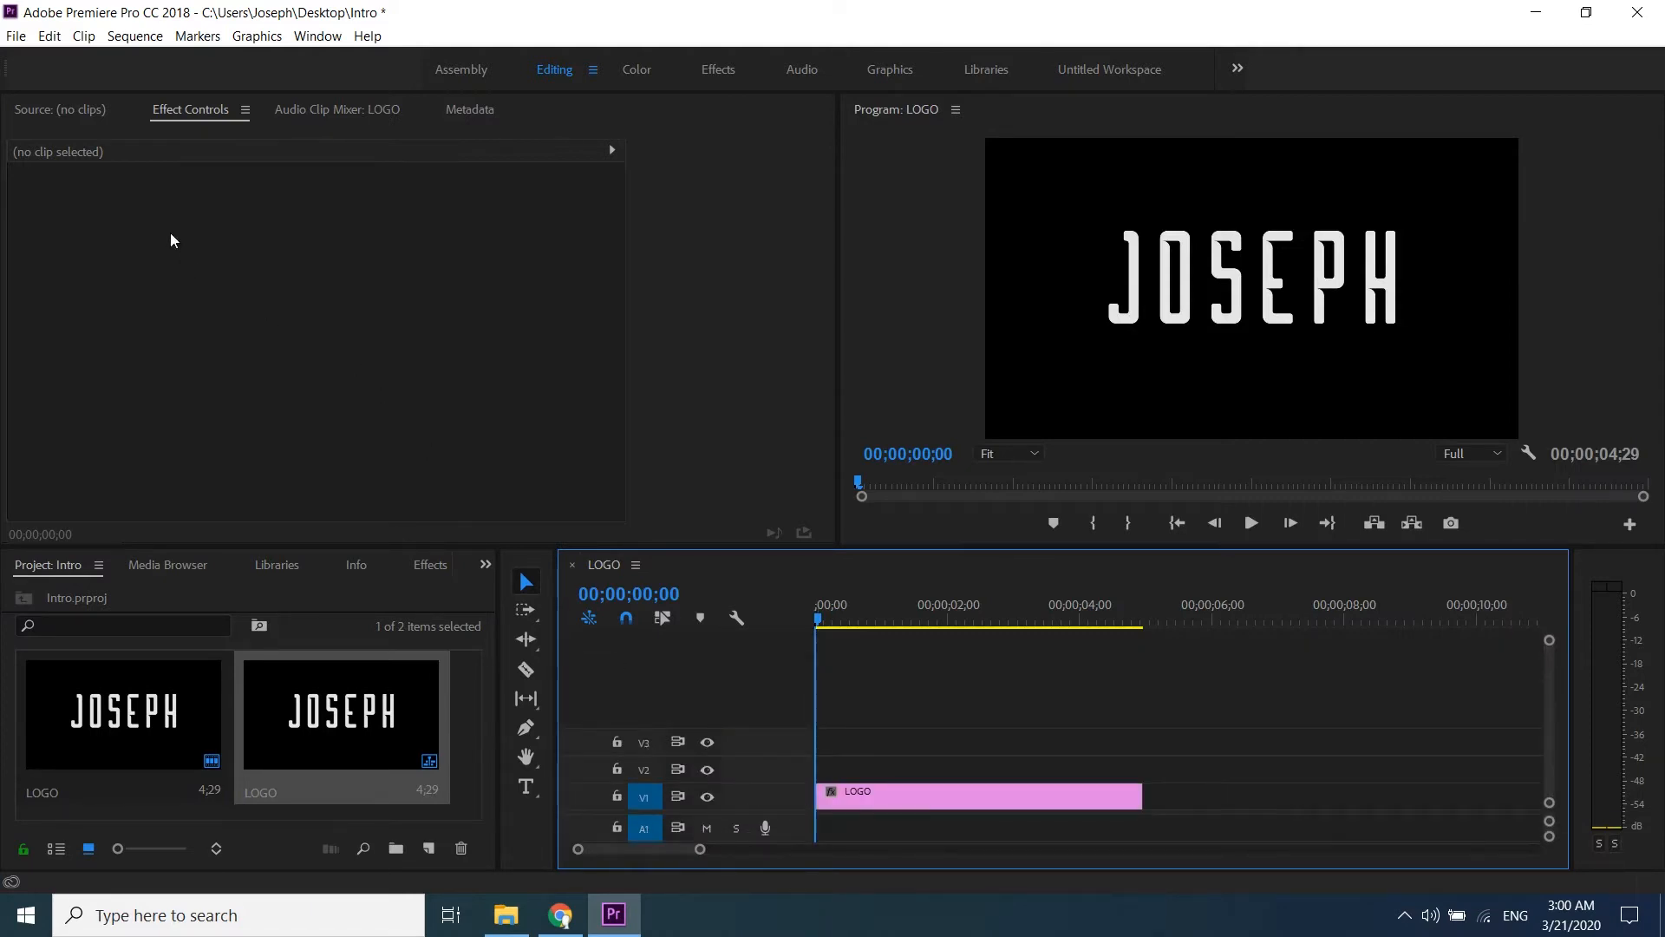
Step: Create a new 1920 × 1080 legacy title named LINE 1
click(16, 35)
mouse_move(80, 61)
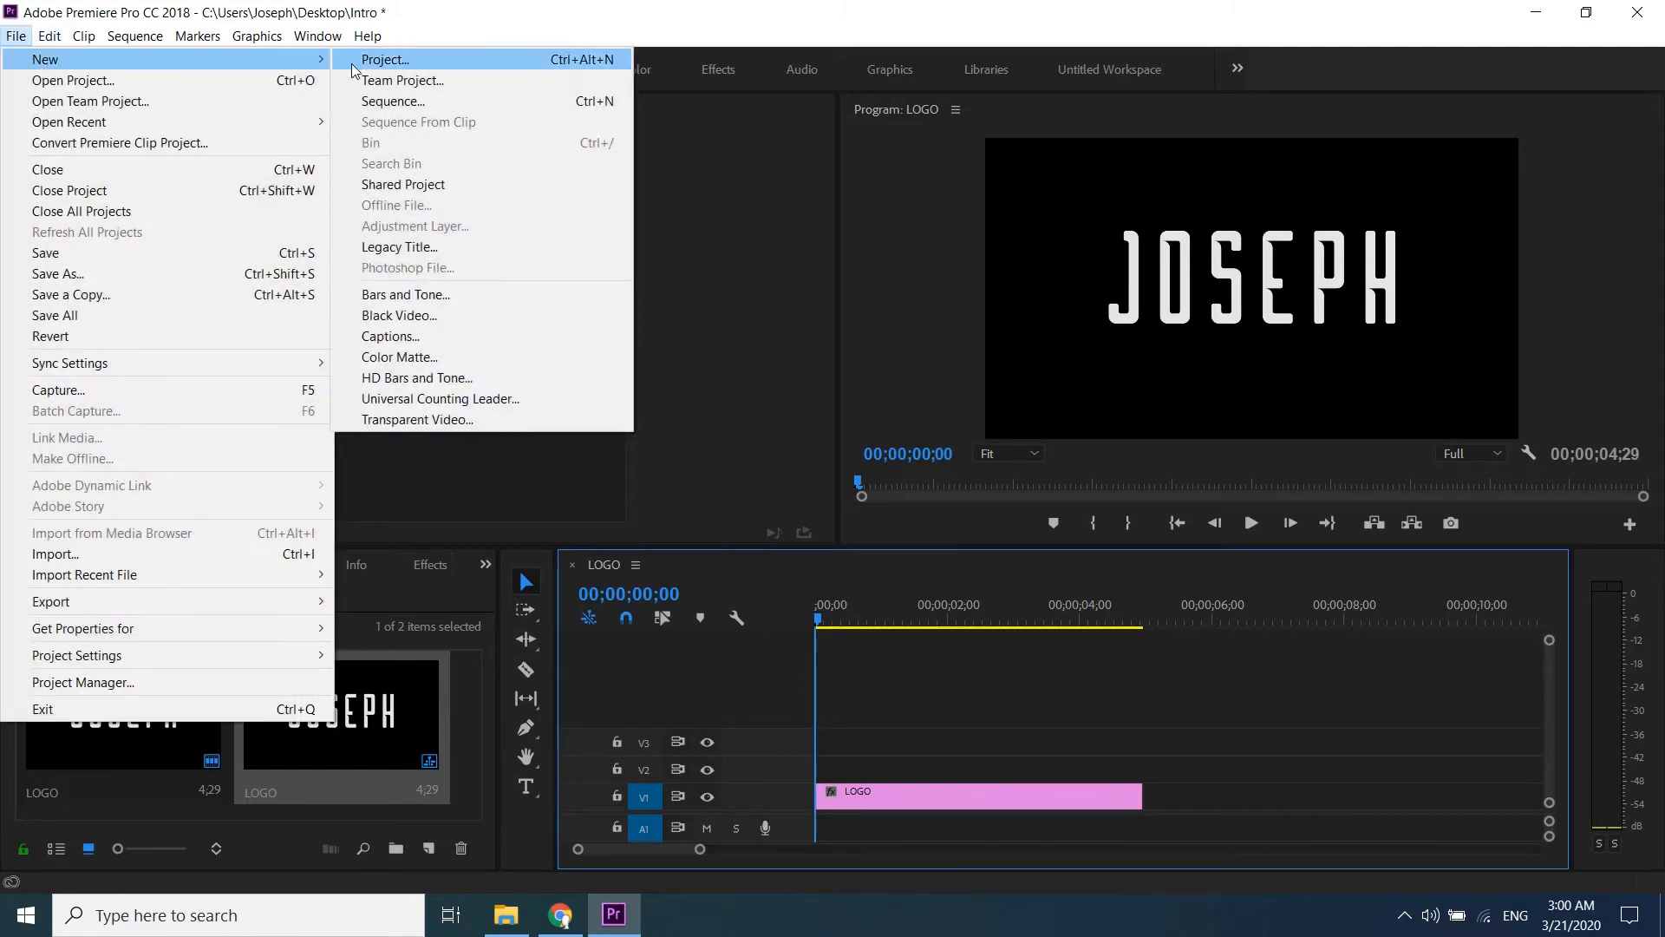
click(398, 247)
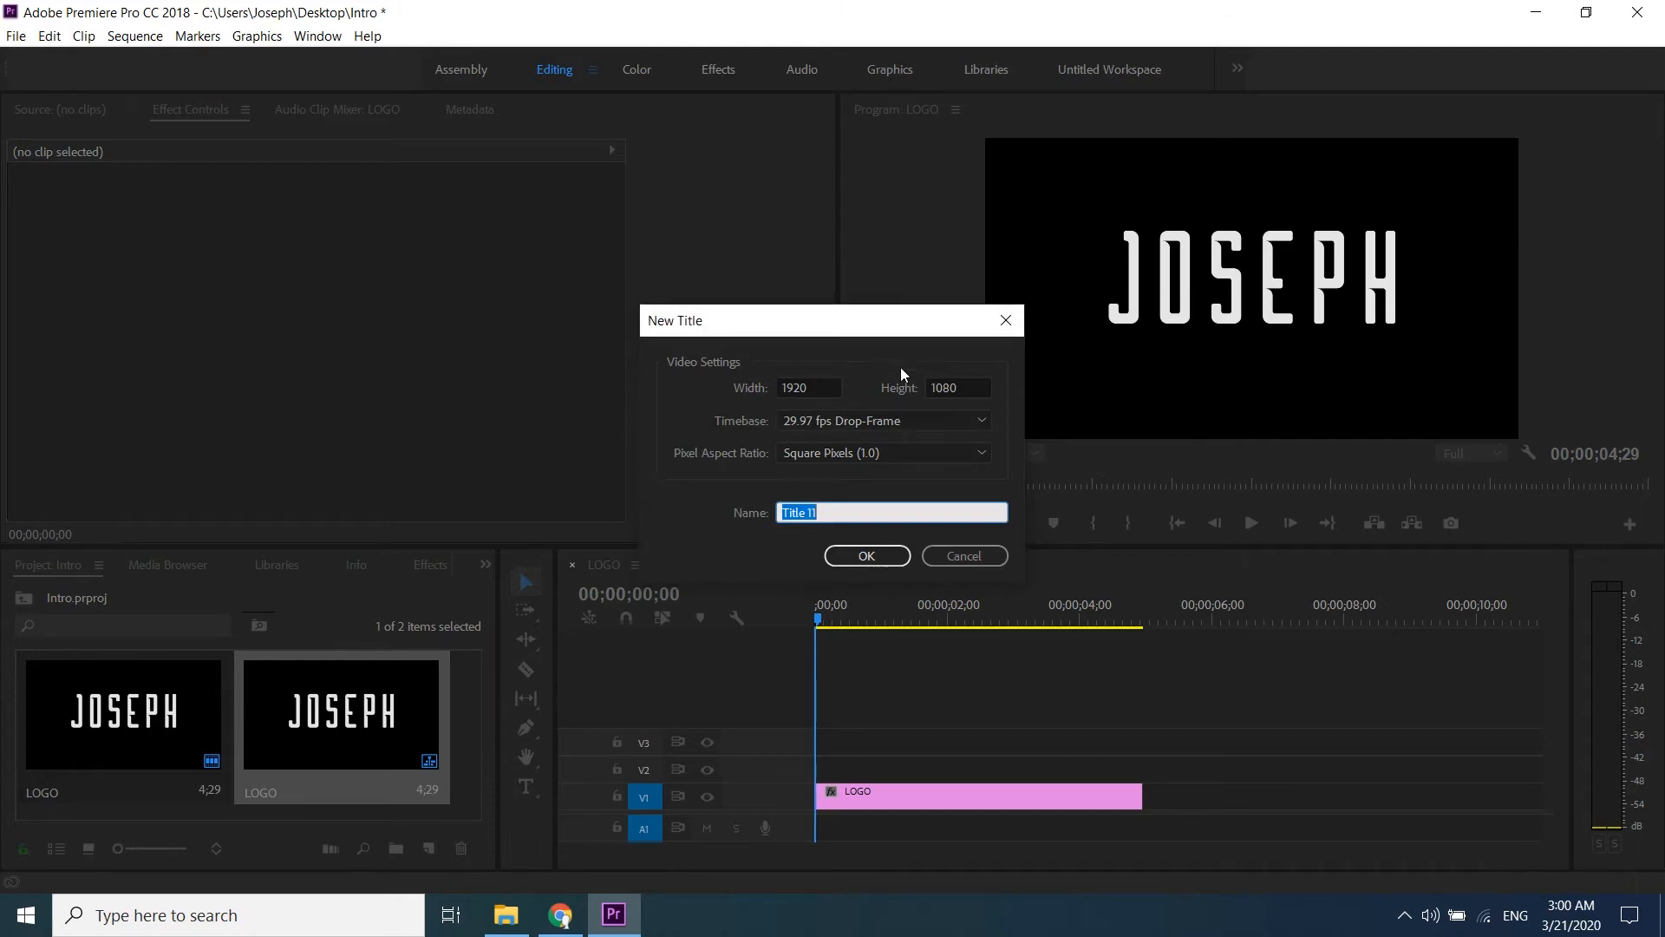
text(LINE 1)
click(856, 559)
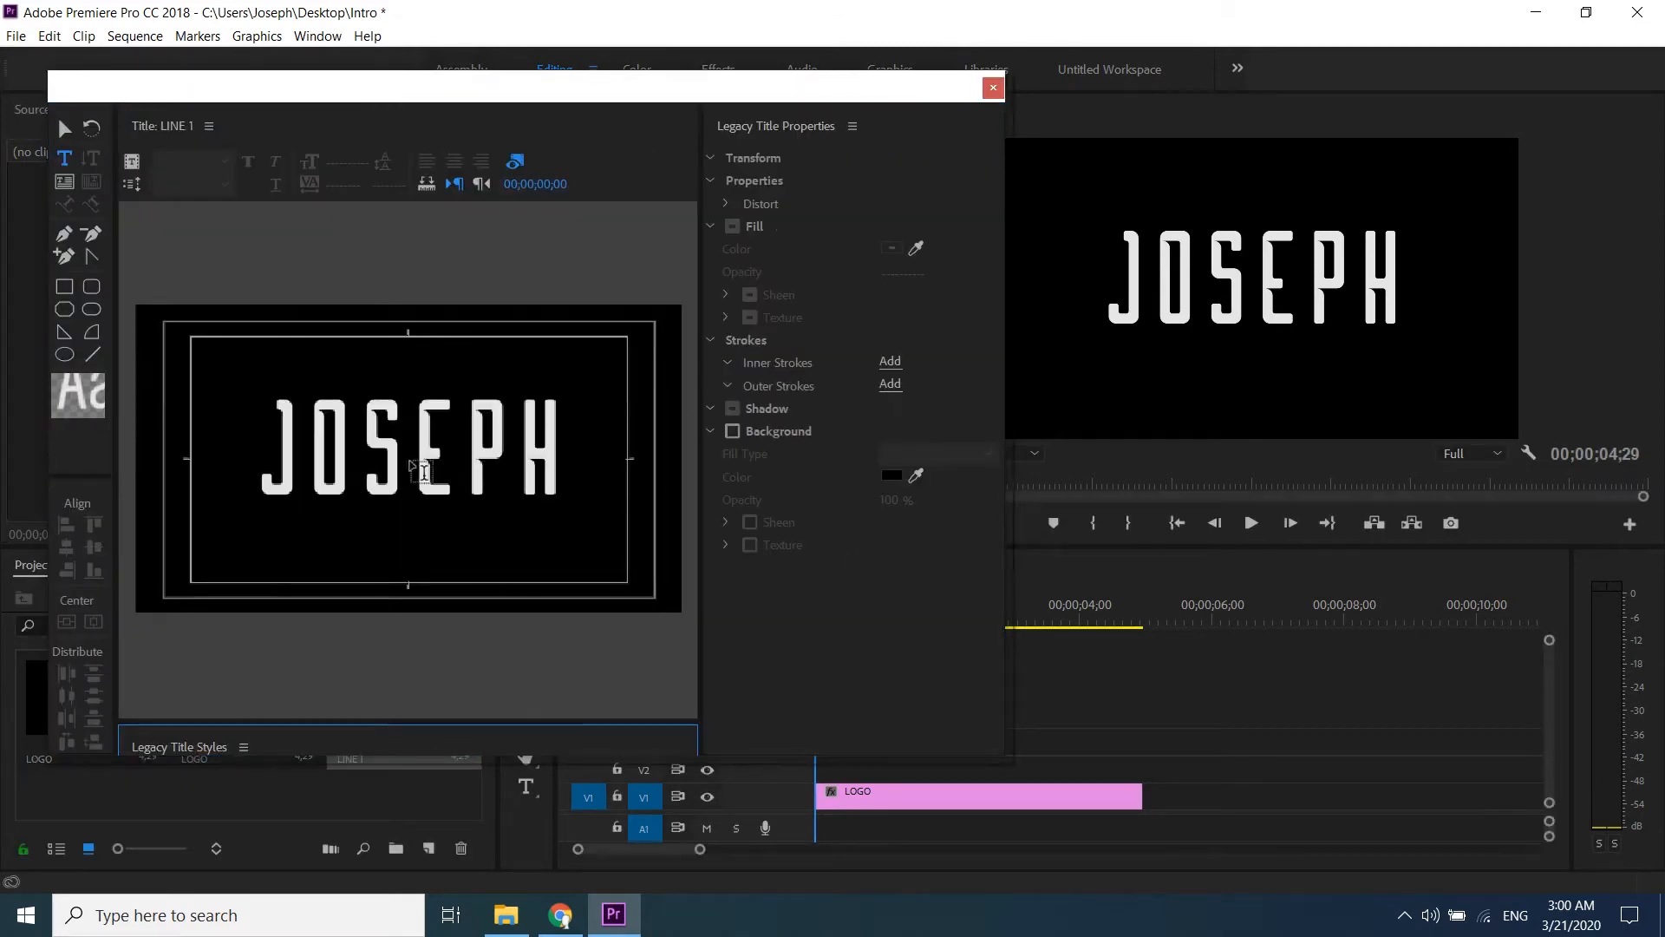
Step: Draw a horizontal line about 1175 wide beneath the logo text, set its line width to 20, and close the title editor
click(93, 355)
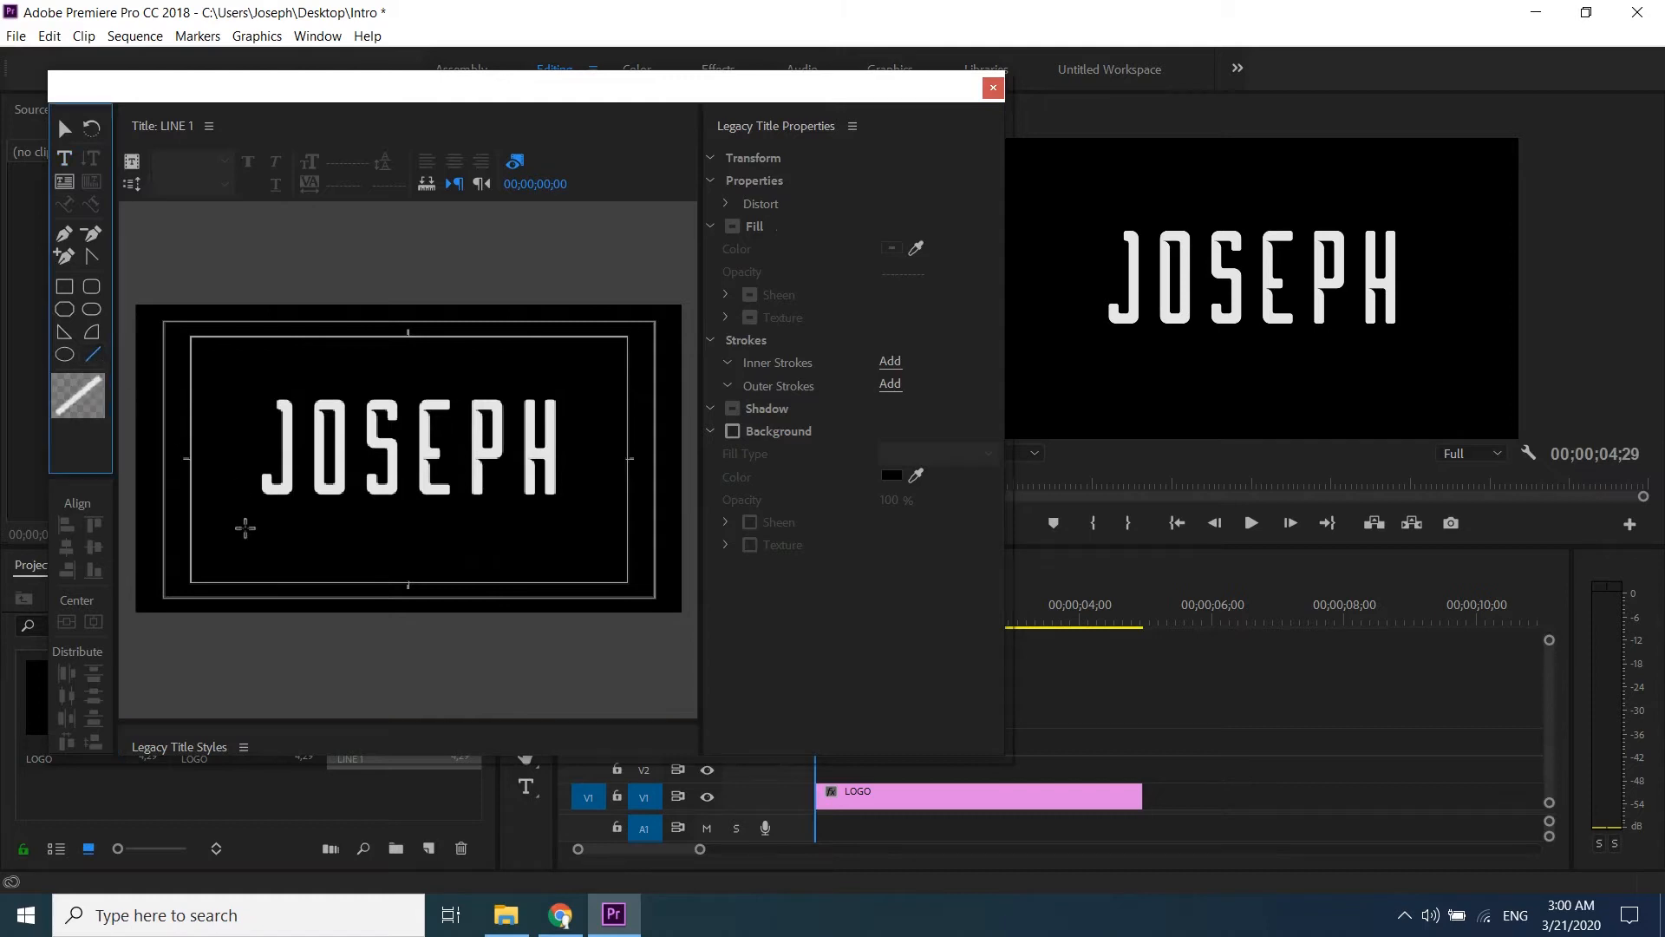
drag(245, 516, 578, 514)
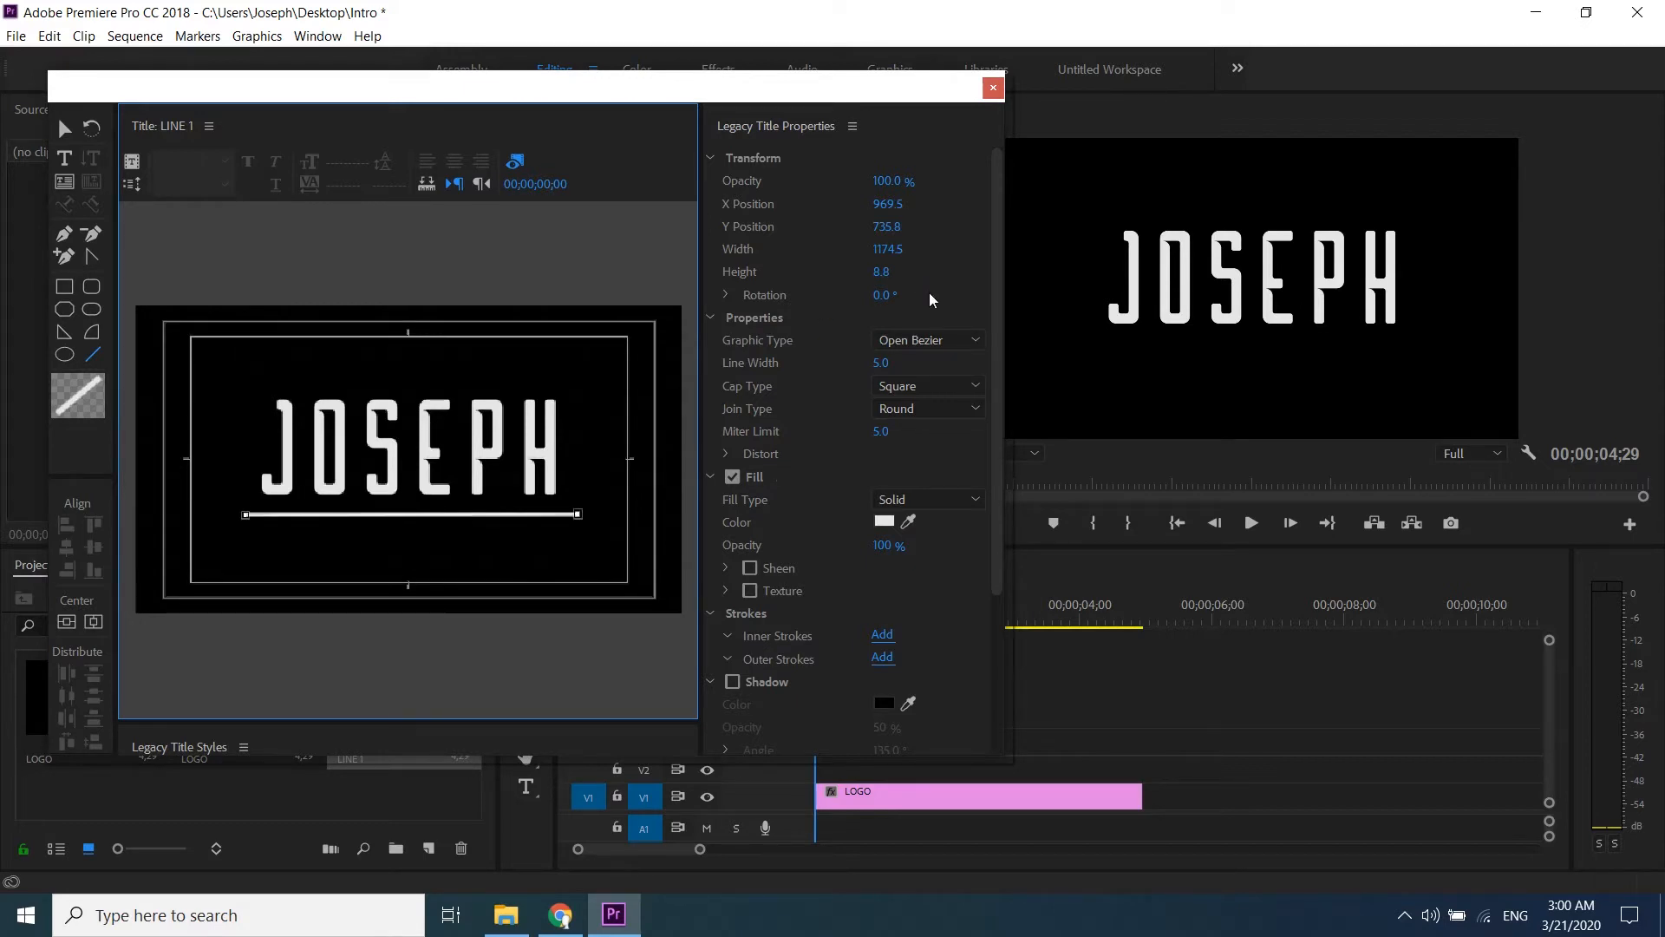
click(884, 362)
text(20)
key(Return)
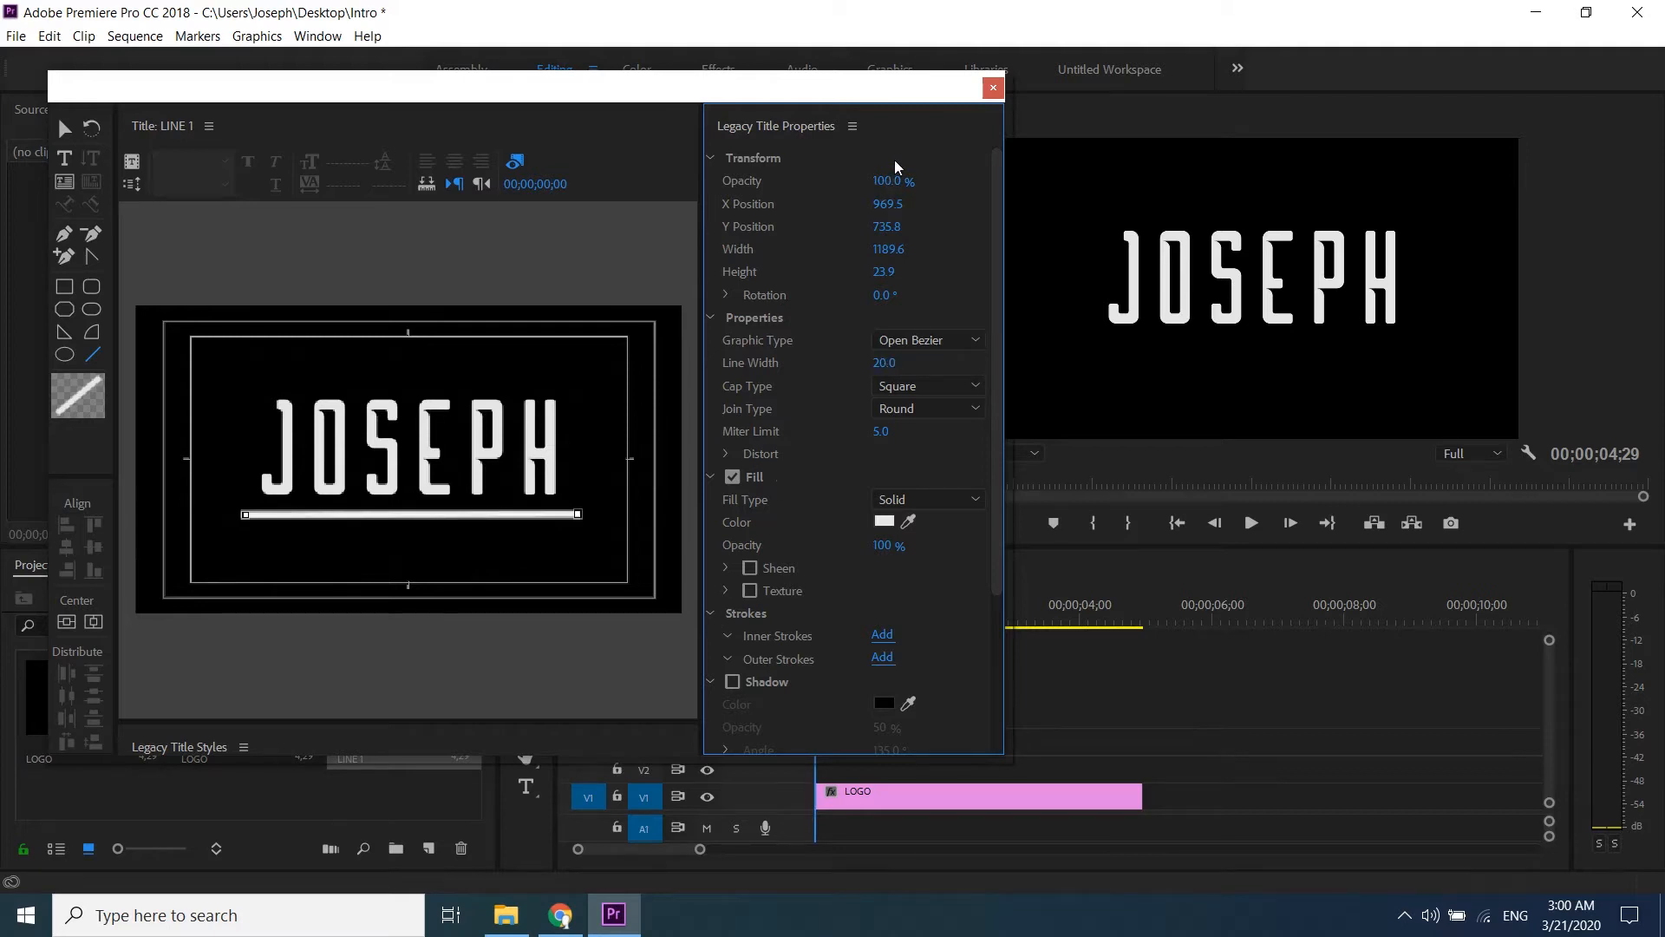
click(994, 88)
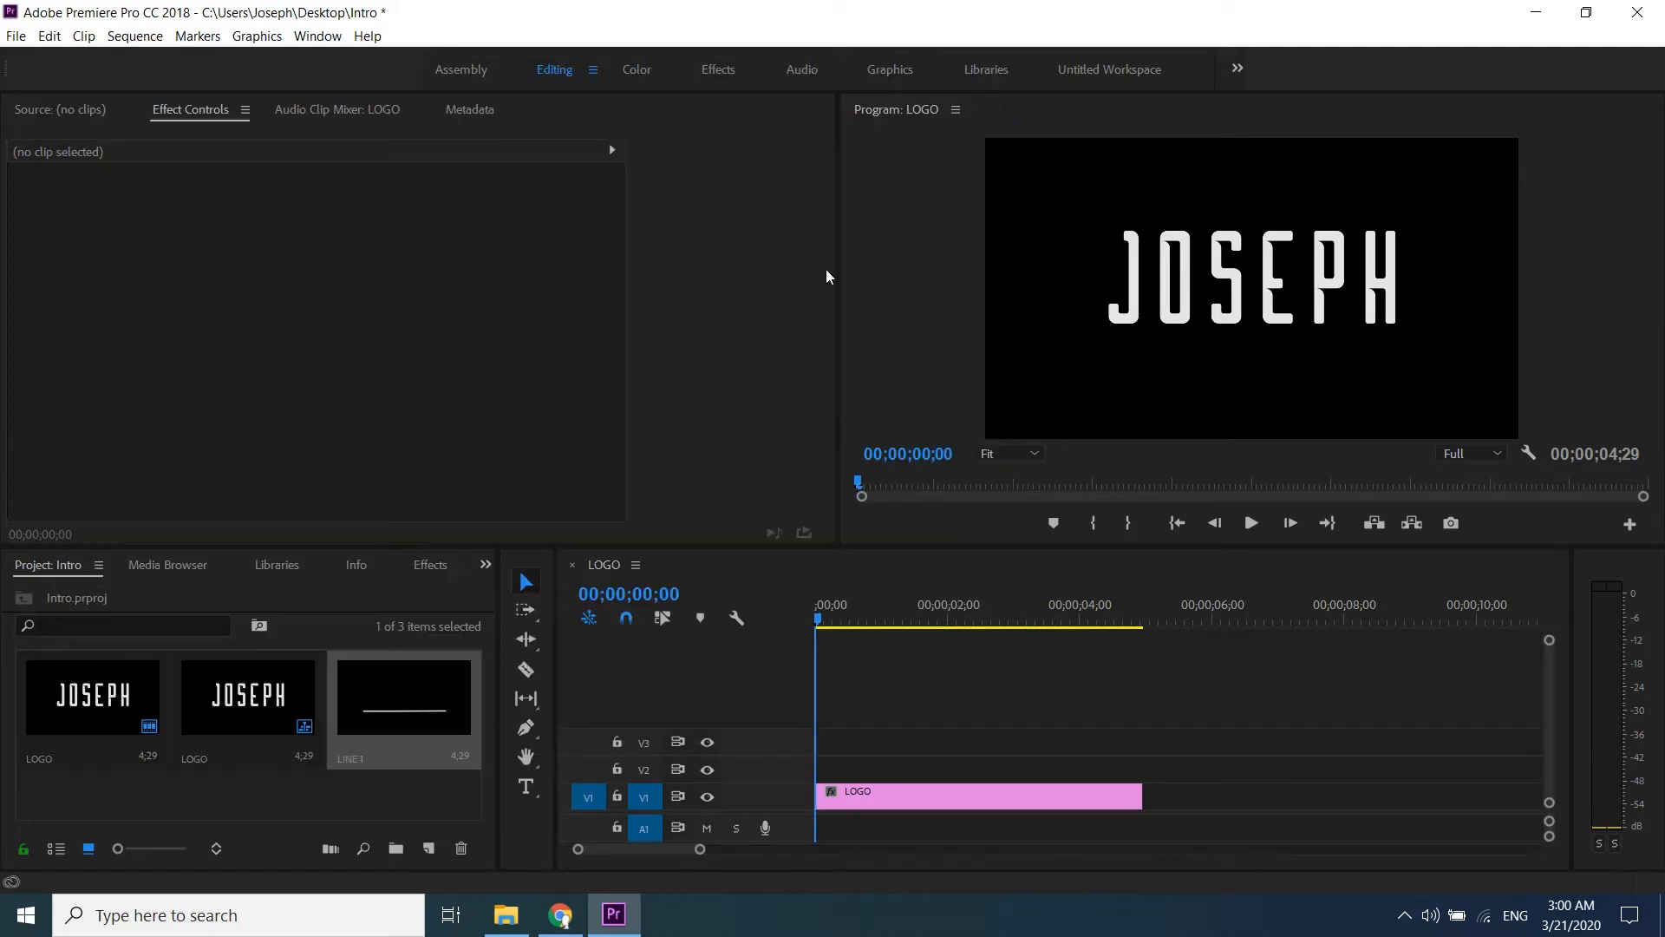
Step: Place the LINE 1 title on track V2 at the sequence start and nudge its line left to X position 966.5
drag(406, 683, 809, 763)
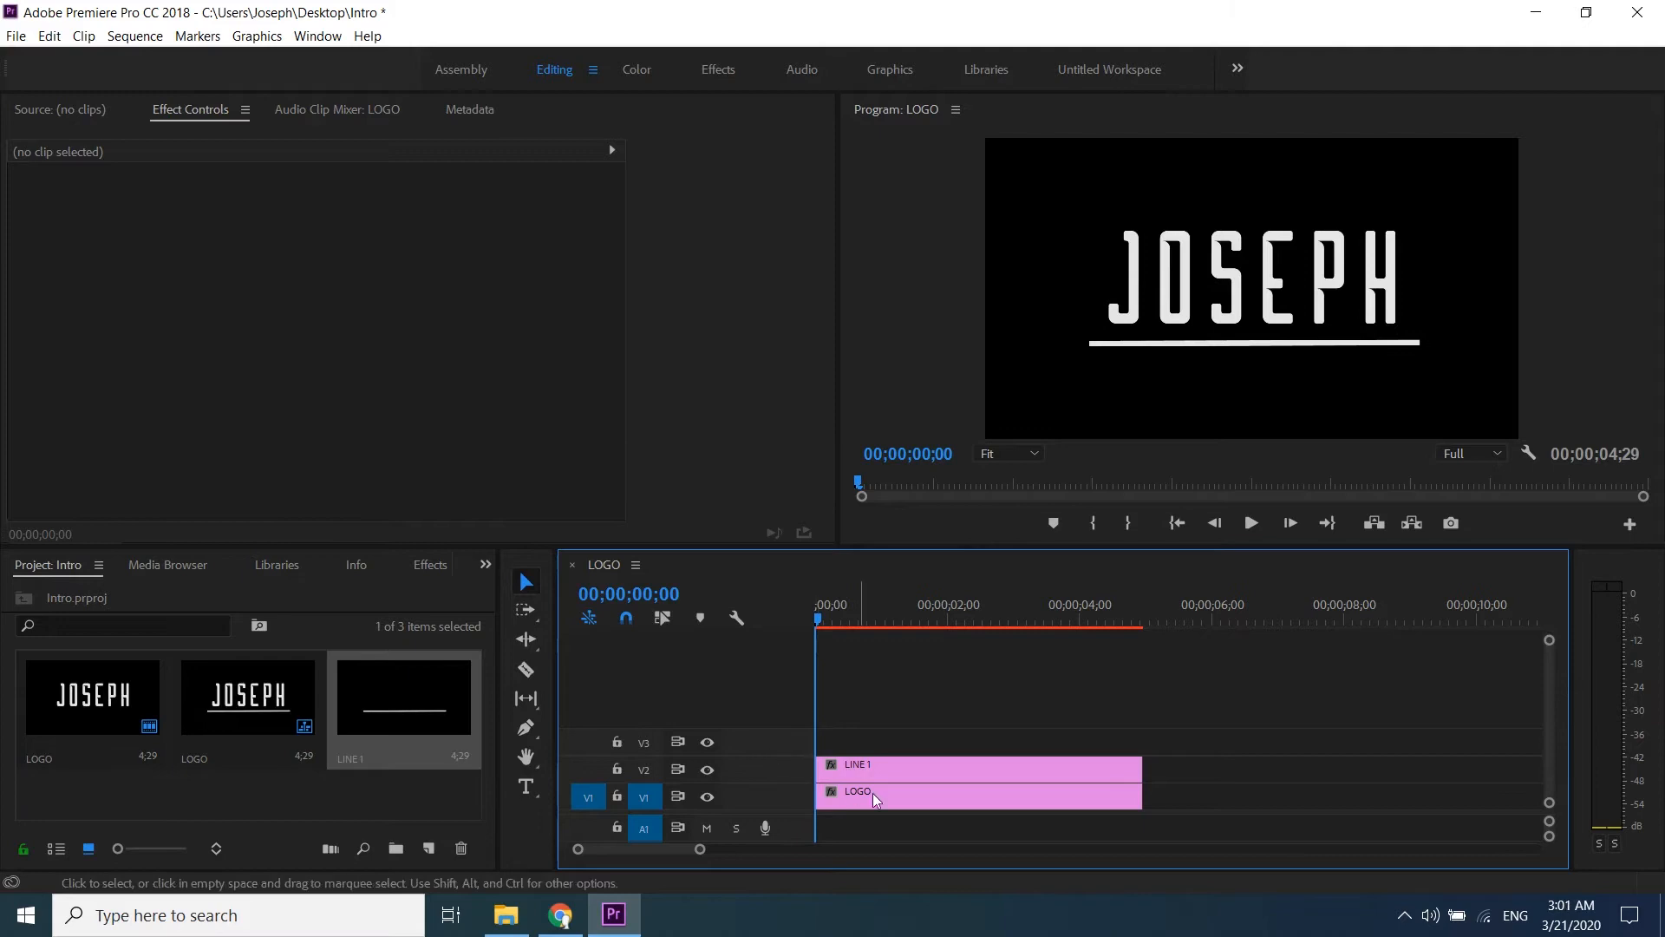
double_click(924, 763)
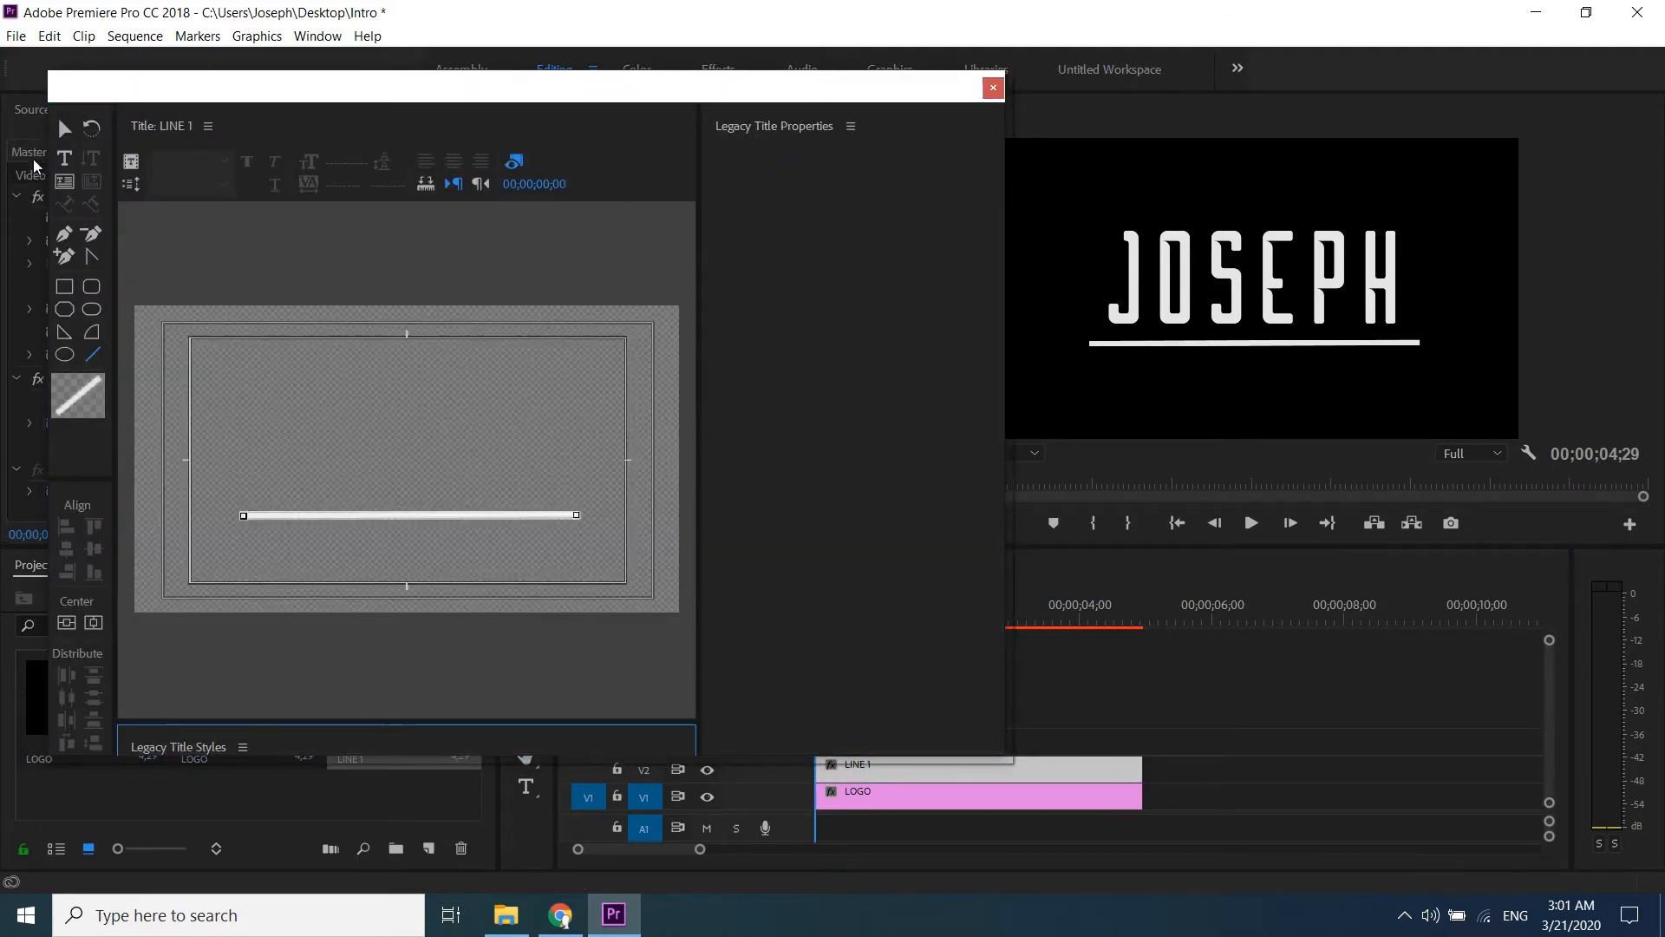
click(65, 132)
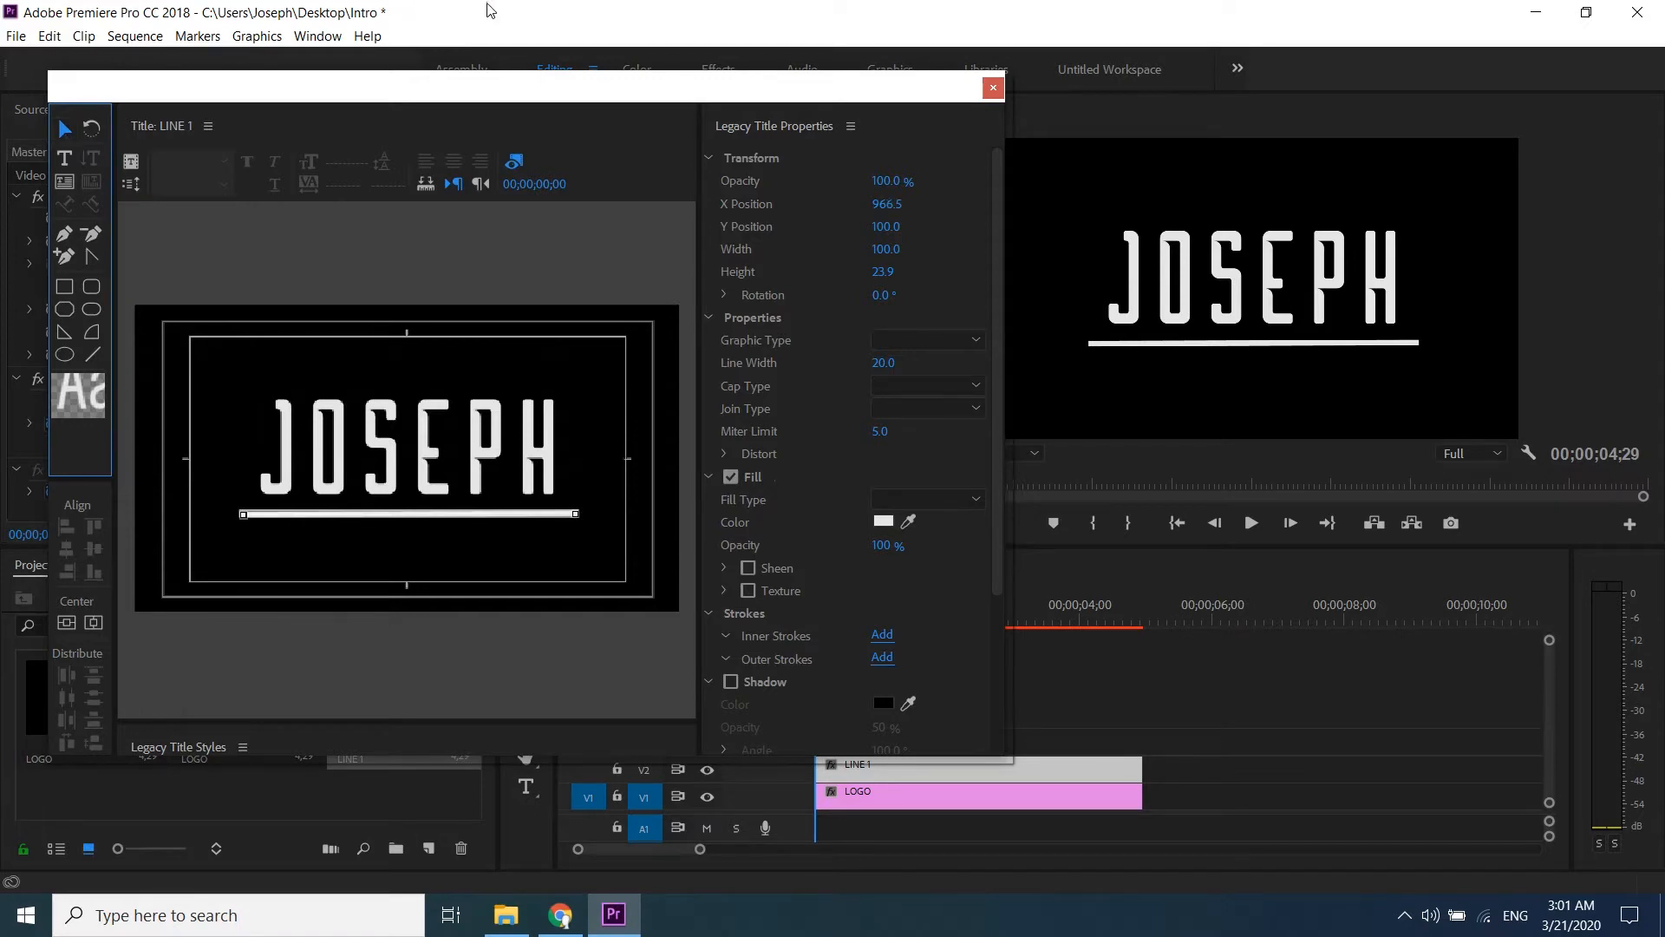
click(992, 90)
Step: Copy and paste the LINE 1 title within the project, and place the copy on track V4 at the sequence start
right_click(415, 677)
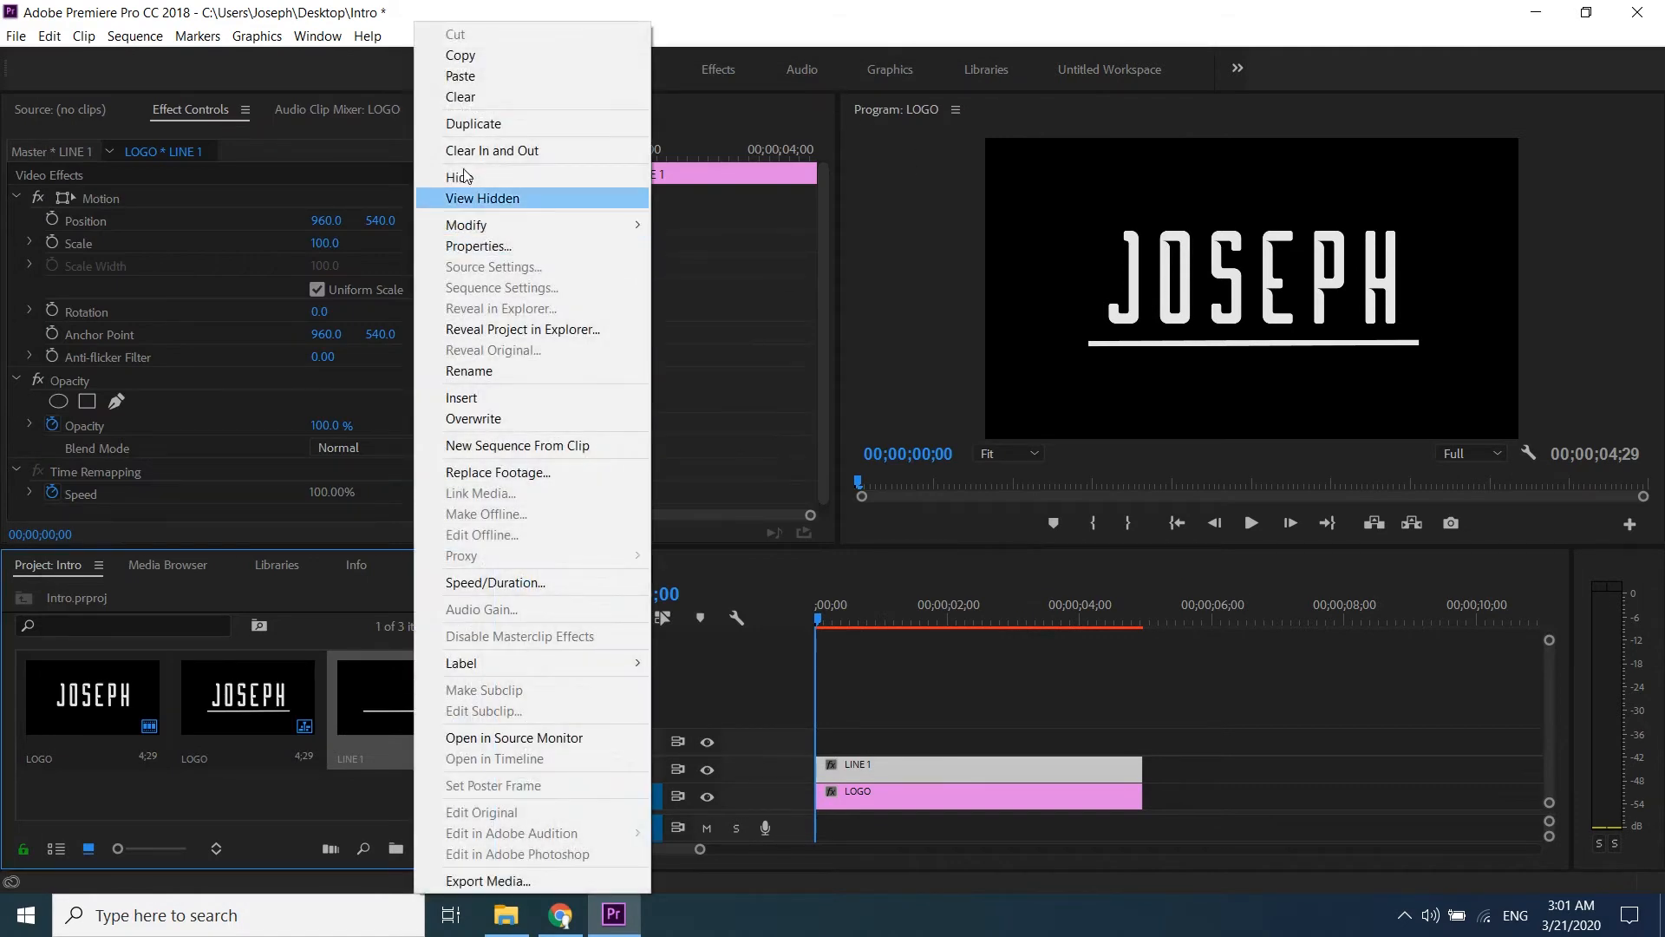
click(482, 56)
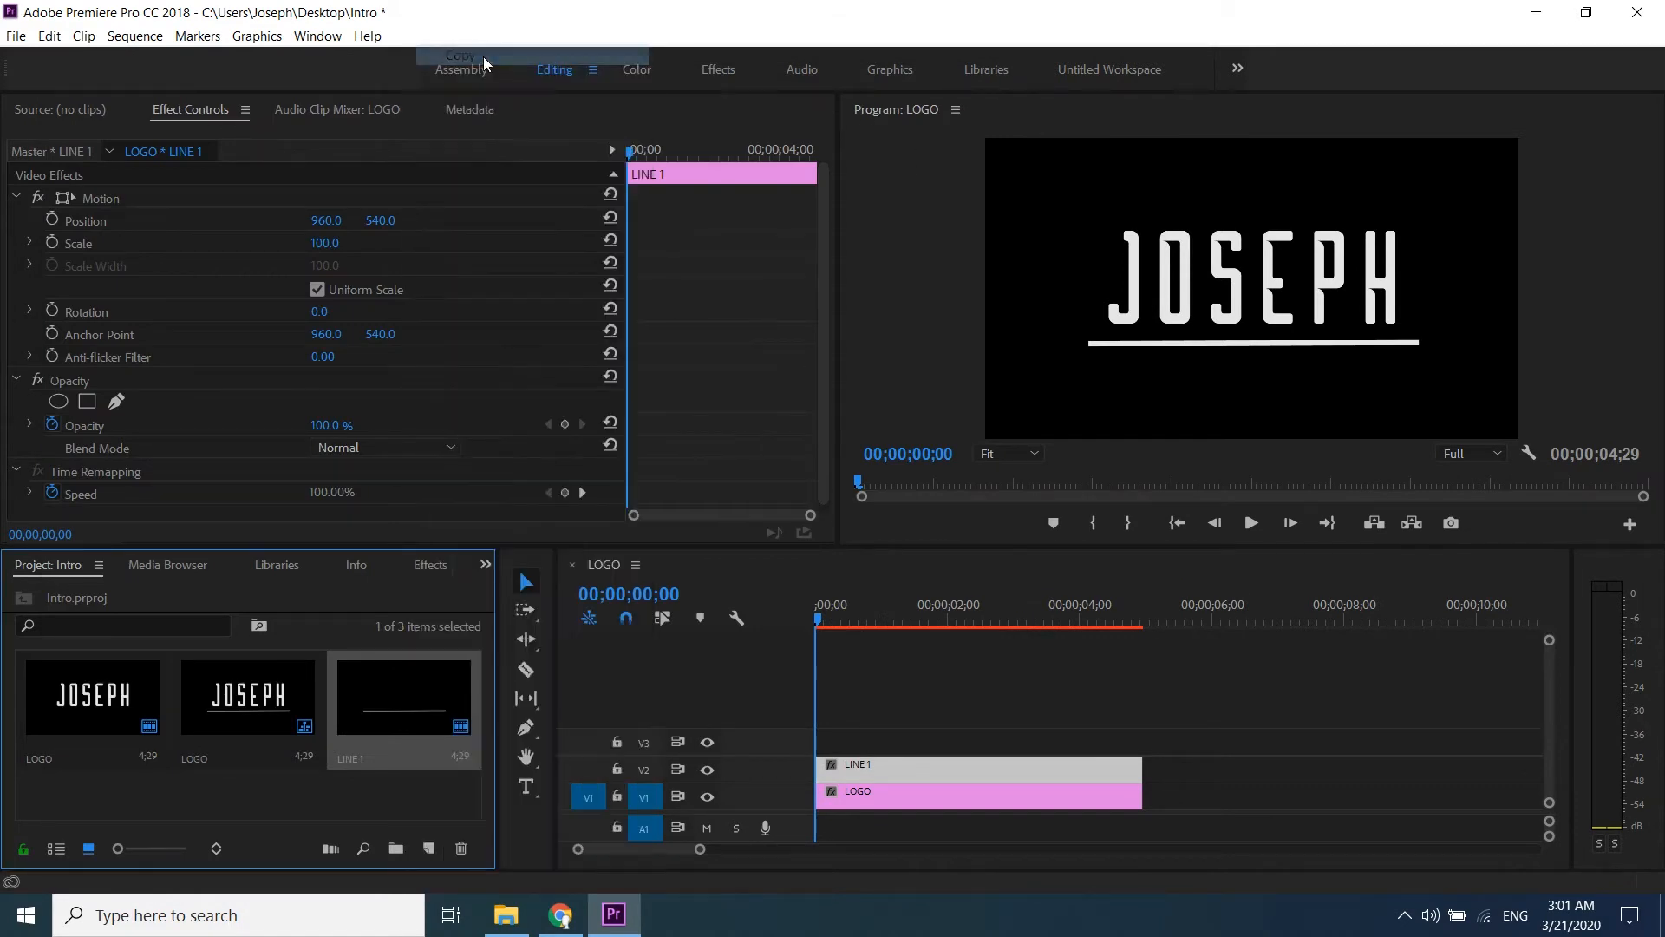
click(47, 797)
right_click(47, 795)
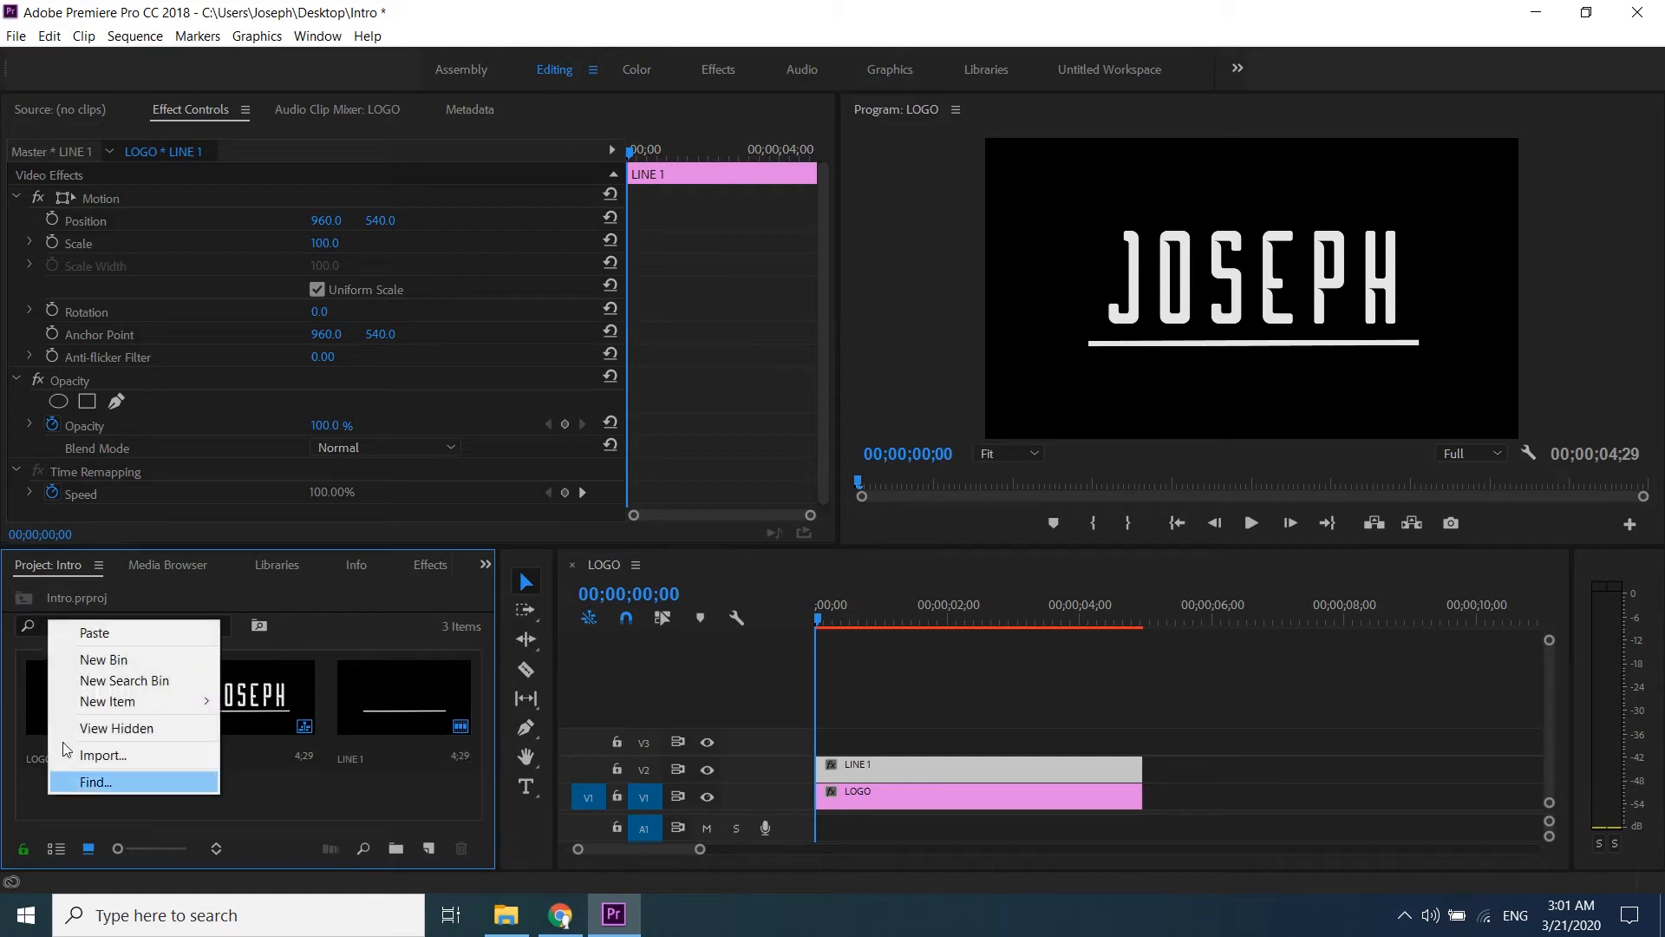
click(104, 632)
drag(40, 751, 809, 714)
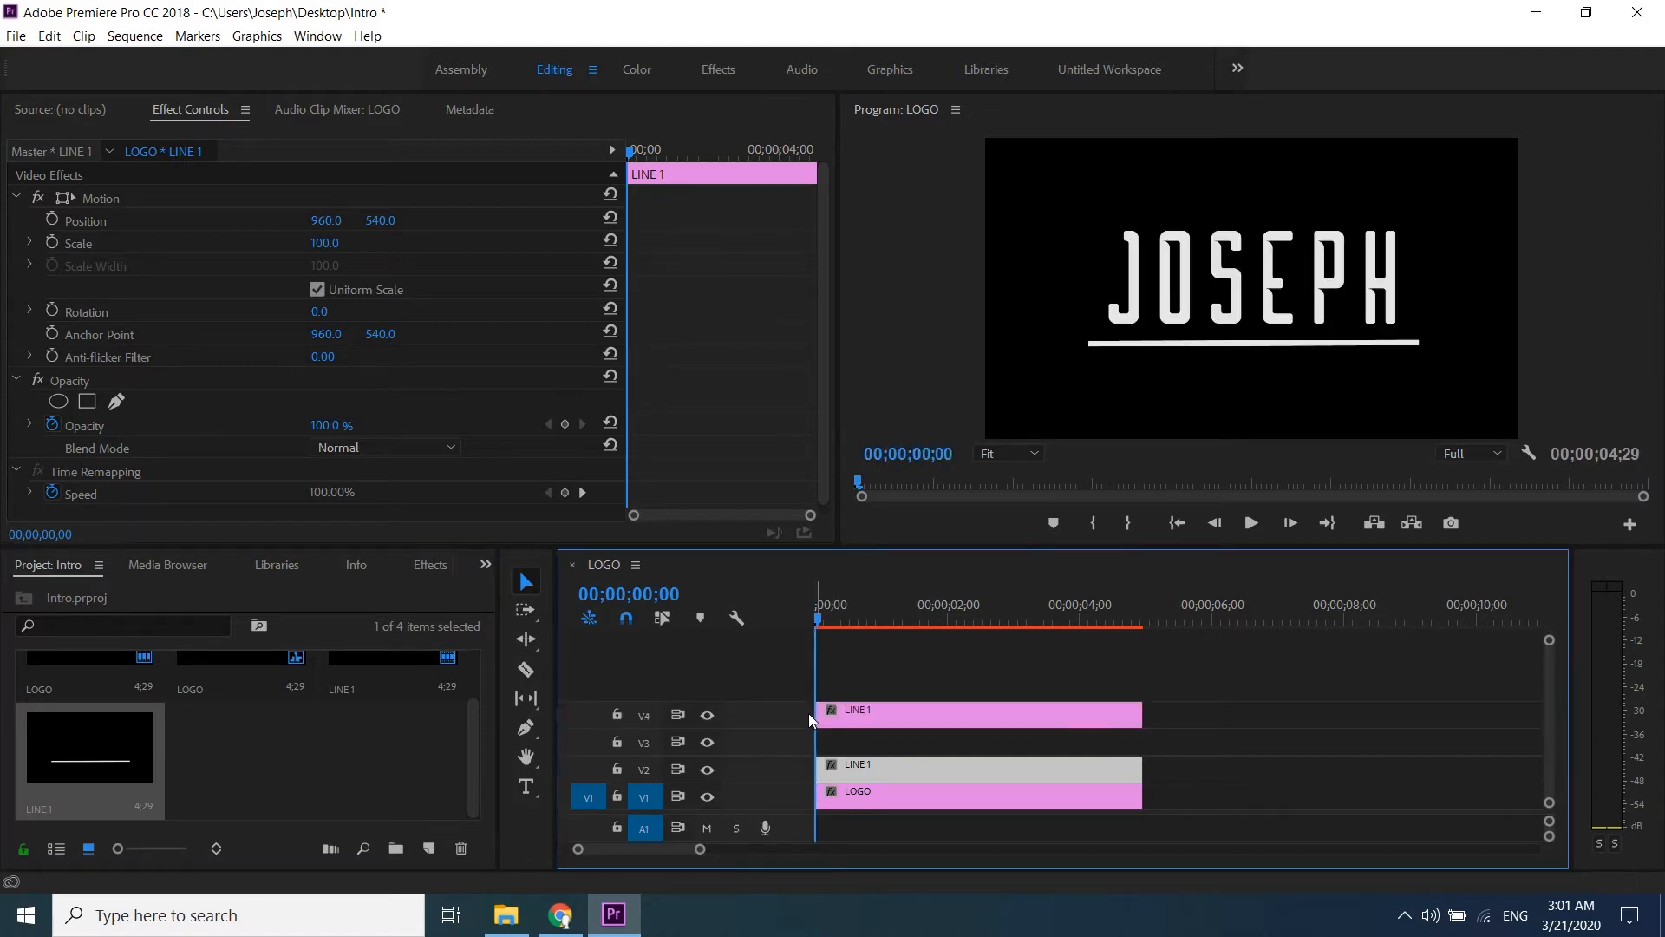
Step: Move the line in the V4 title copy up above the logo text to Y position 249.8, and close the title editor
double_click(883, 715)
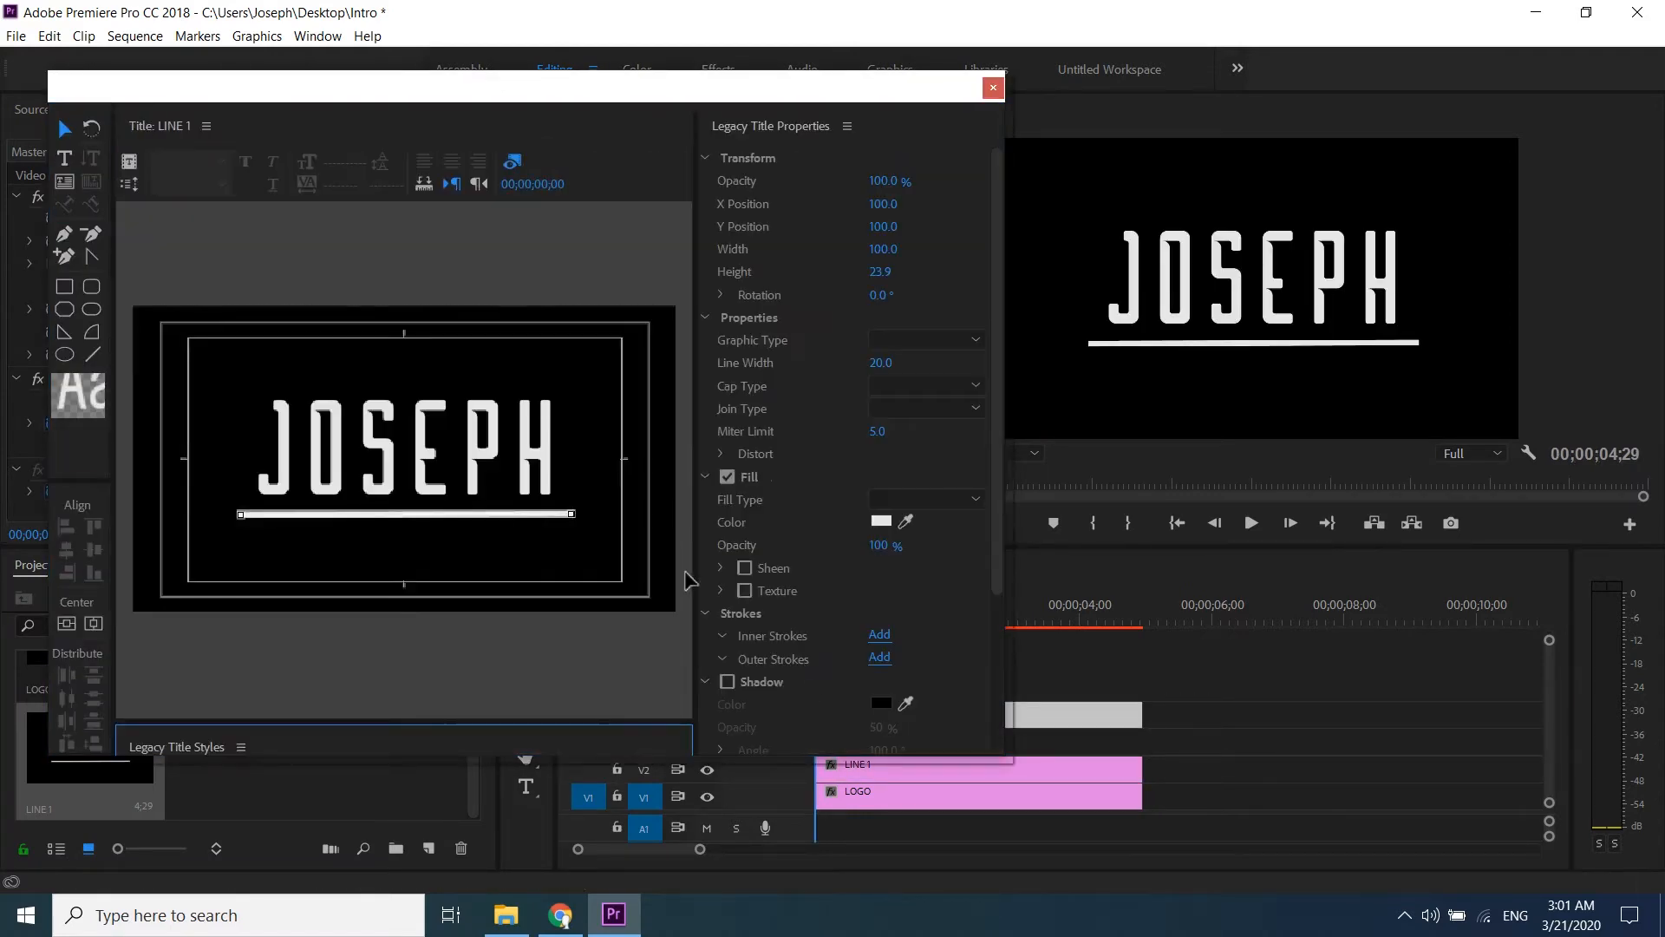
click(64, 132)
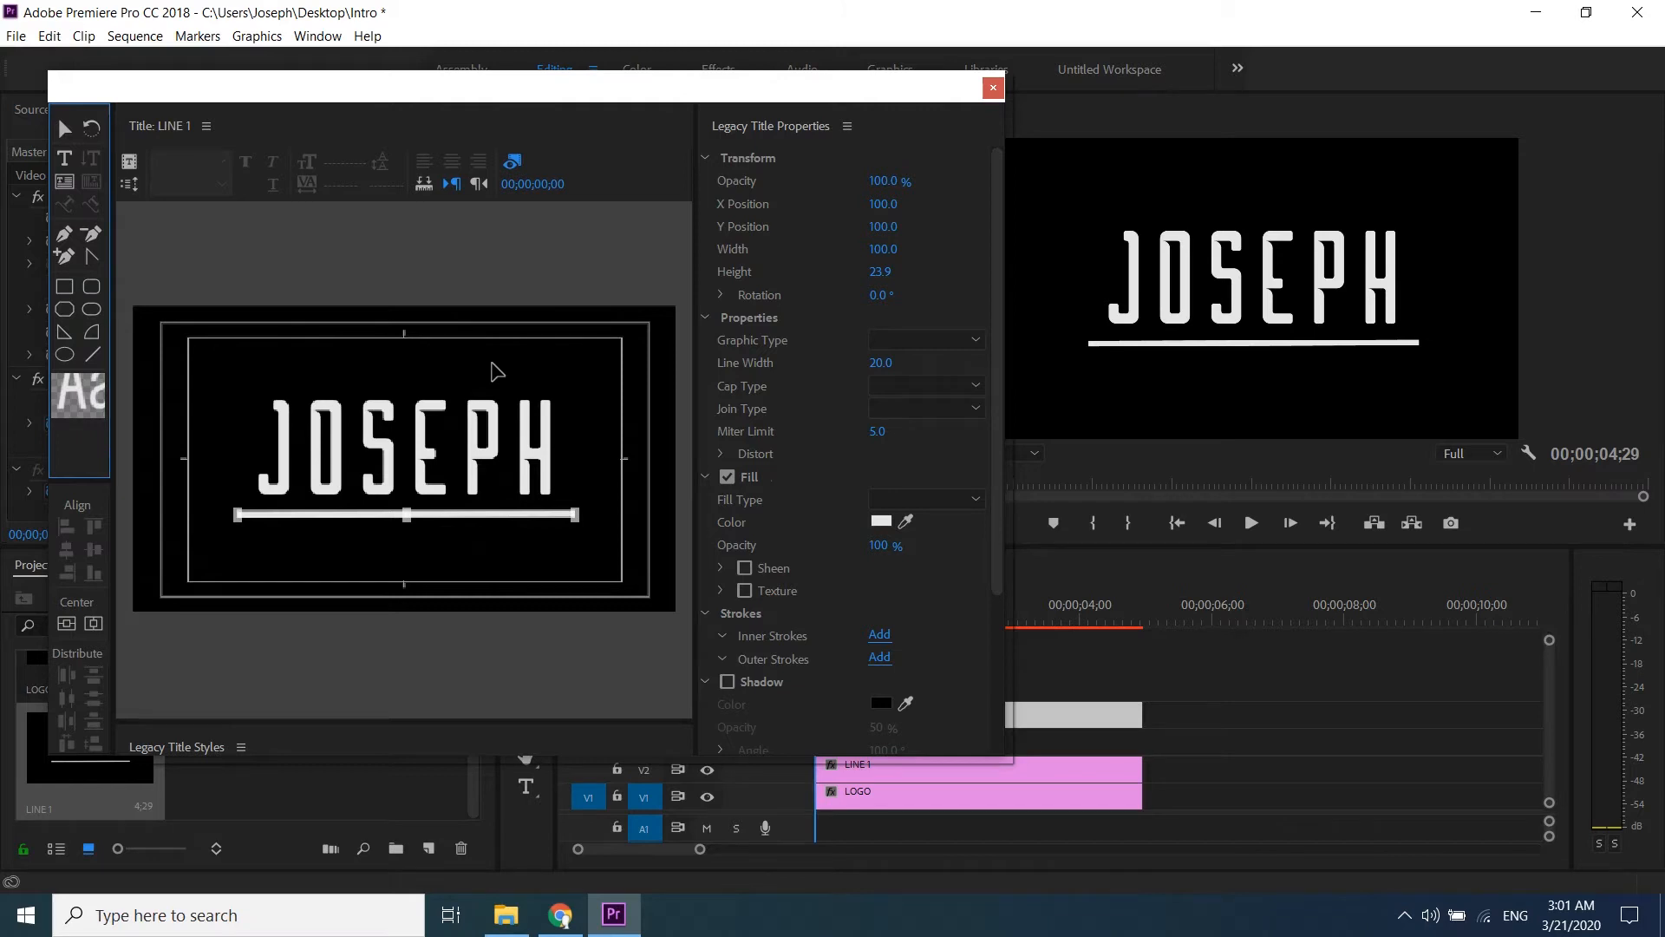
key(Up)
key(Up)
key(Up)
key(Up)
key(Up)
key(Up)
key(Up)
key(Up)
key(Up)
key(Up)
key(Up)
key(Up)
key(Up)
key(Up)
key(Up)
key(Up)
key(Up)
key(Up)
key(Up)
key(Up)
key(Up)
key(Up)
key(Up)
key(Up)
key(Up)
key(Up)
key(Up)
key(Up)
key(Up)
key(Up)
key(Up)
key(Up)
key(Up)
key(Up)
key(Up)
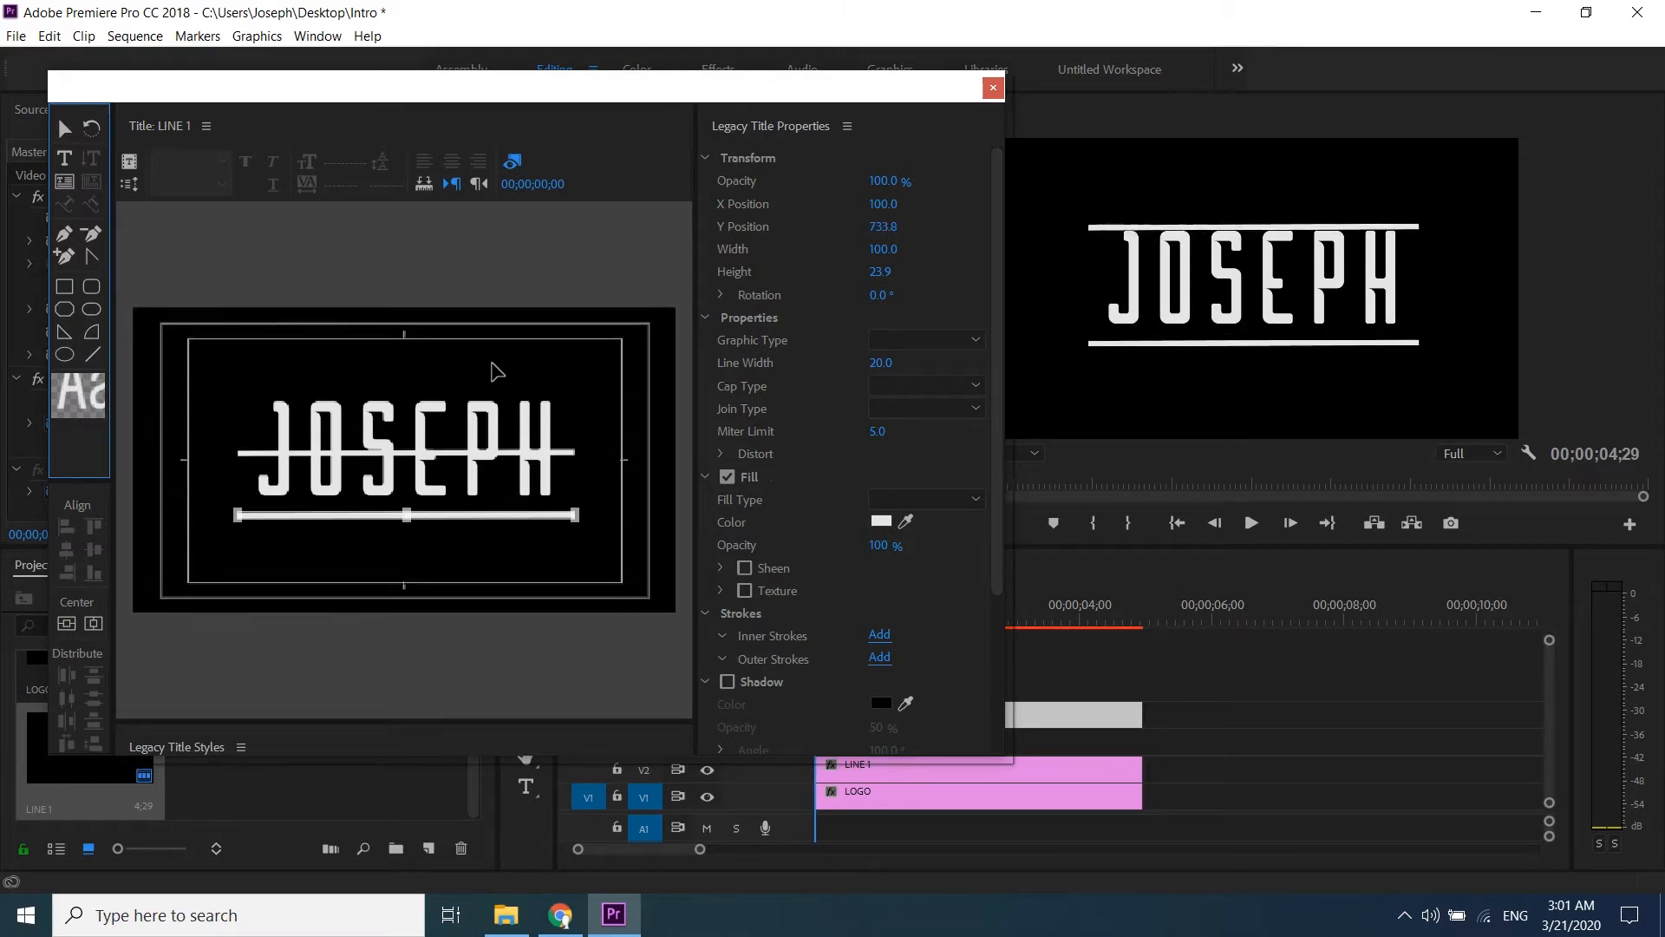
key(Up)
key(Up)
key(Up)
key(Up)
key(Up)
key(Up)
key(Up)
key(Up)
key(Up)
key(Up)
key(Up)
key(Up)
key(Up)
key(Up)
key(Up)
key(Up)
key(Up)
key(Up)
key(Up)
key(Up)
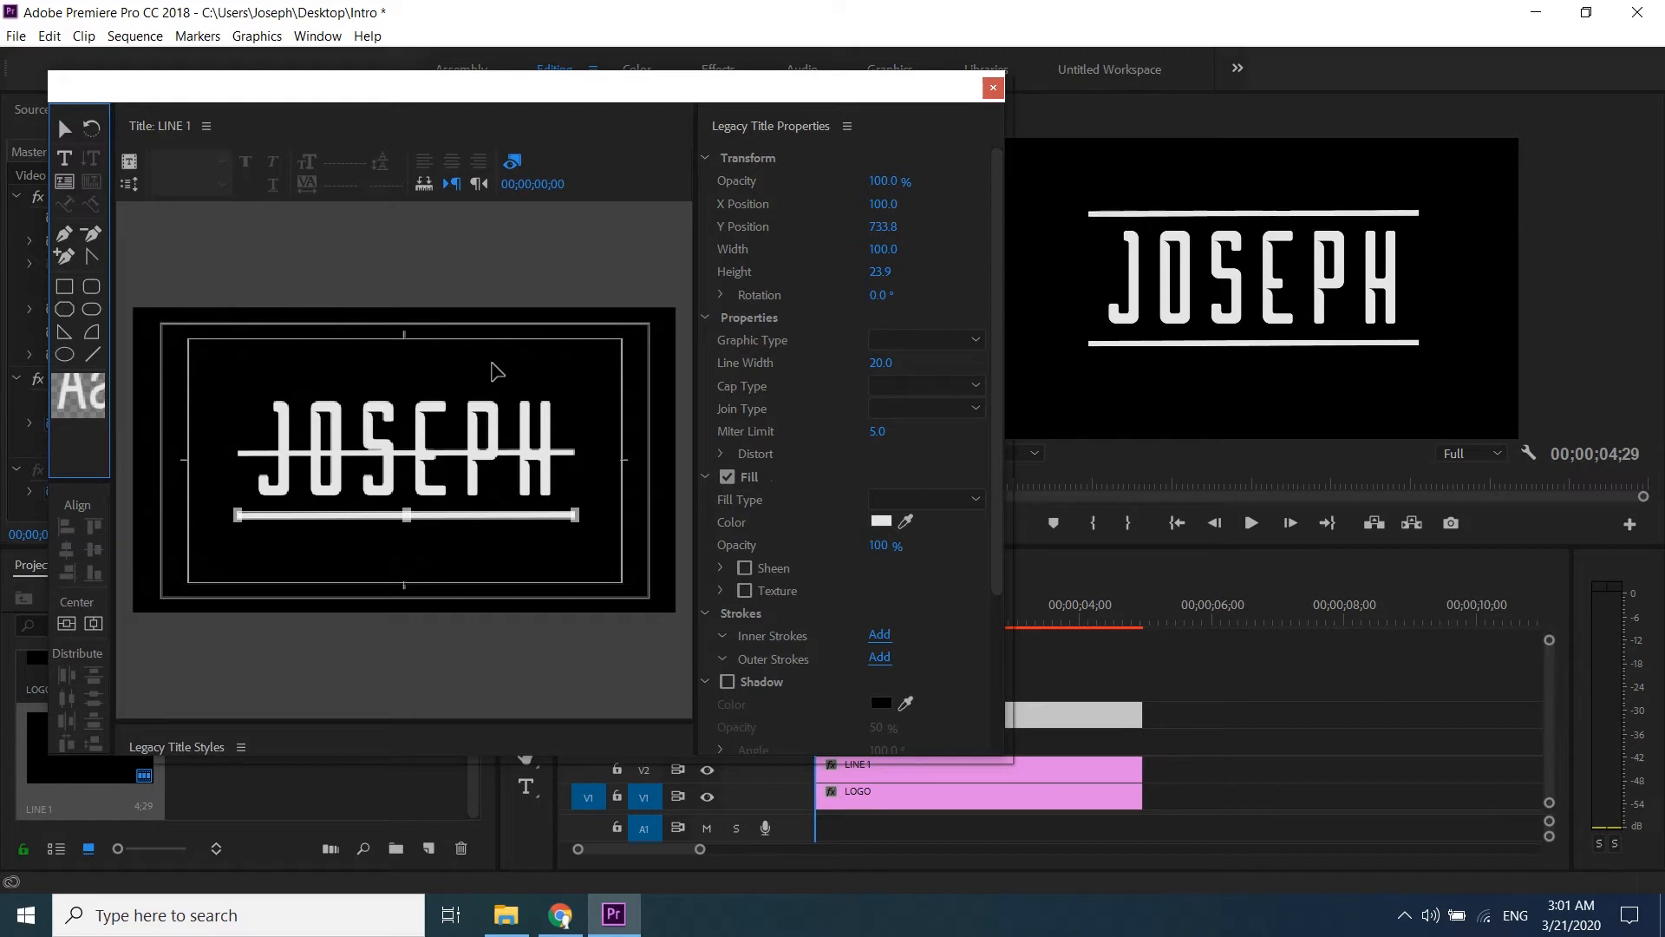
key(Up)
key(Up)
key(Up)
key(Up)
key(Up)
key(Up)
key(Up)
key(Up)
key(Up)
key(Up)
key(Up)
key(Up)
key(Up)
key(Up)
key(Up)
key(Up)
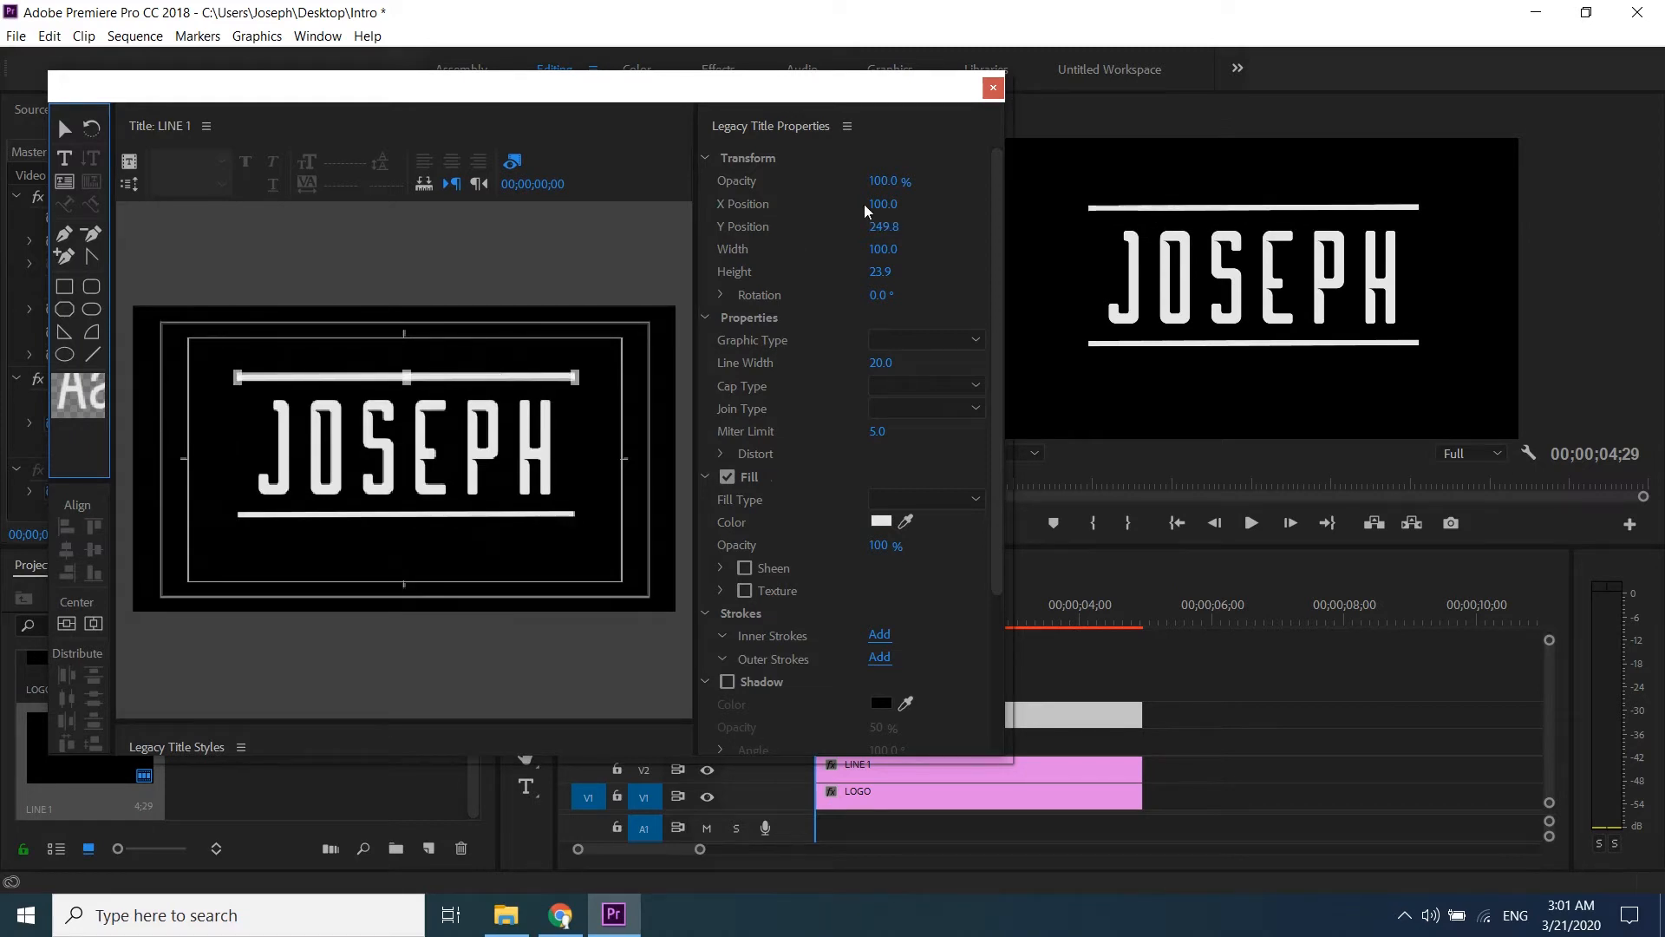
click(994, 87)
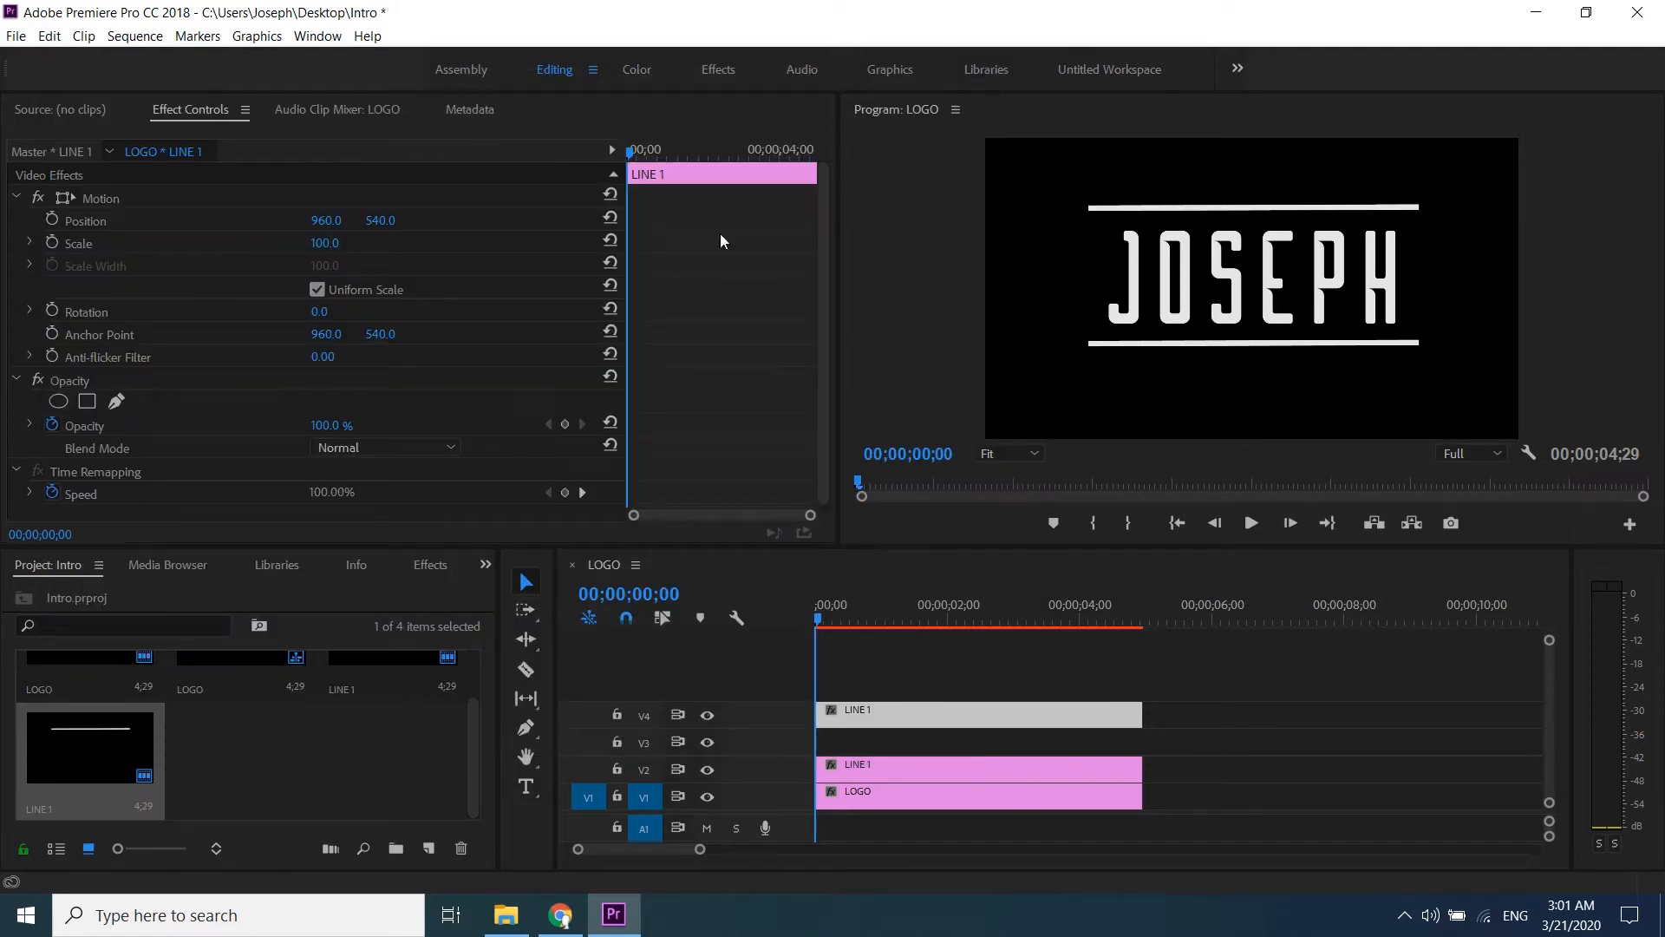
Step: Create a new legacy title named LINE 2 with the default 1920 by 1080 video settings
click(16, 35)
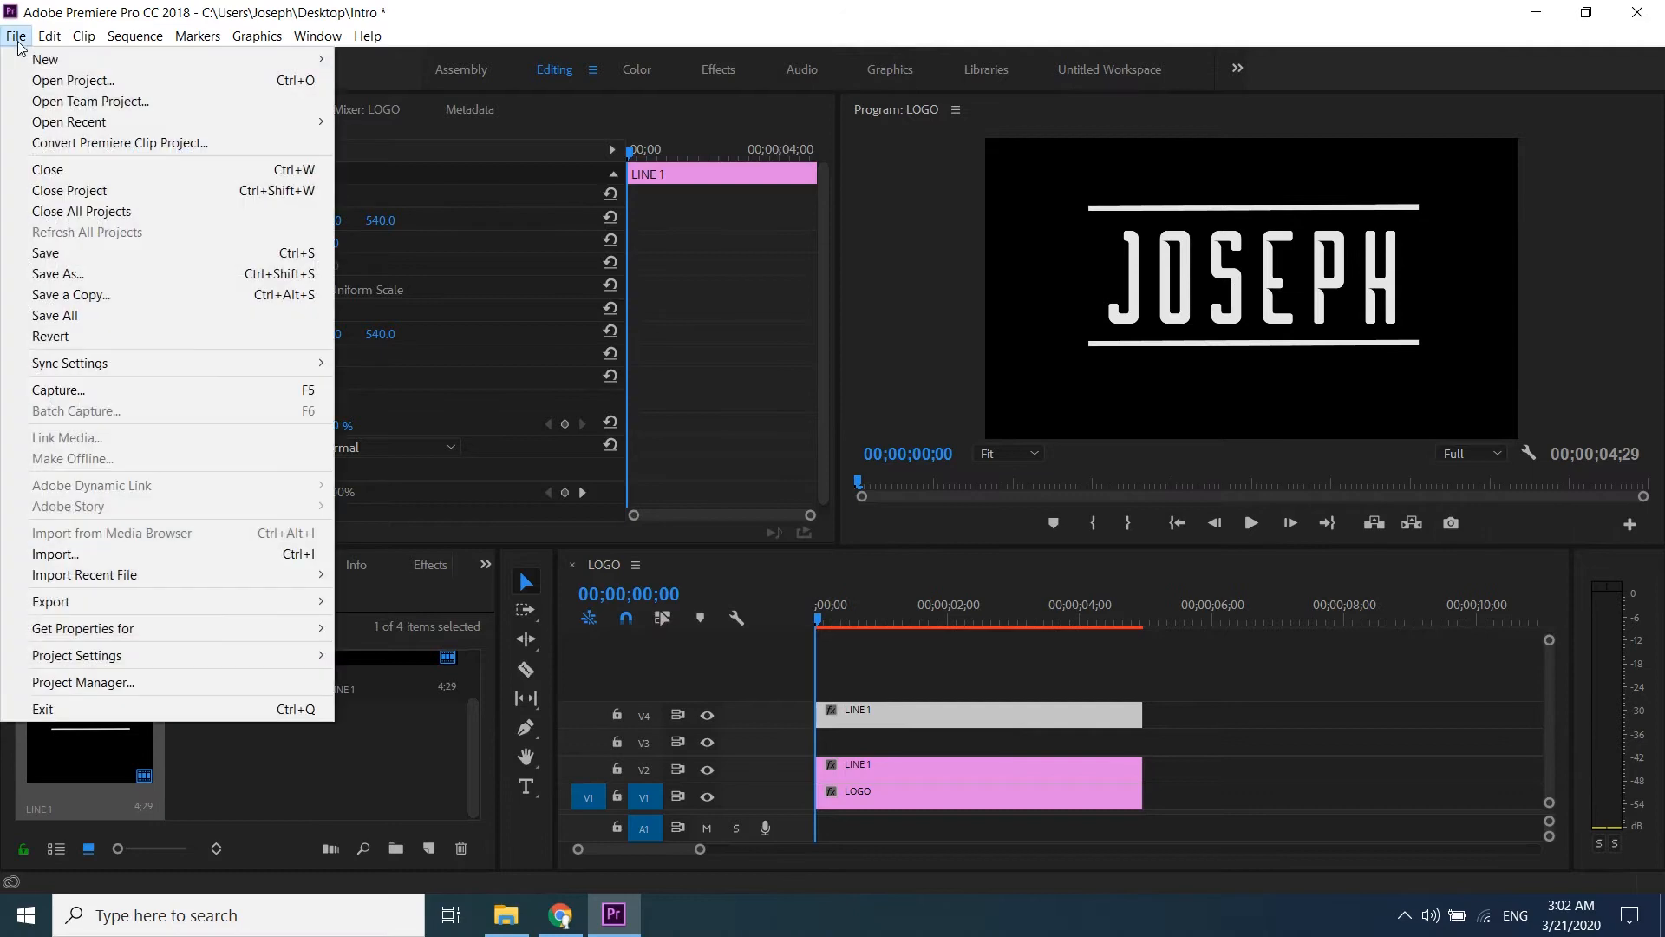
mouse_move(97, 63)
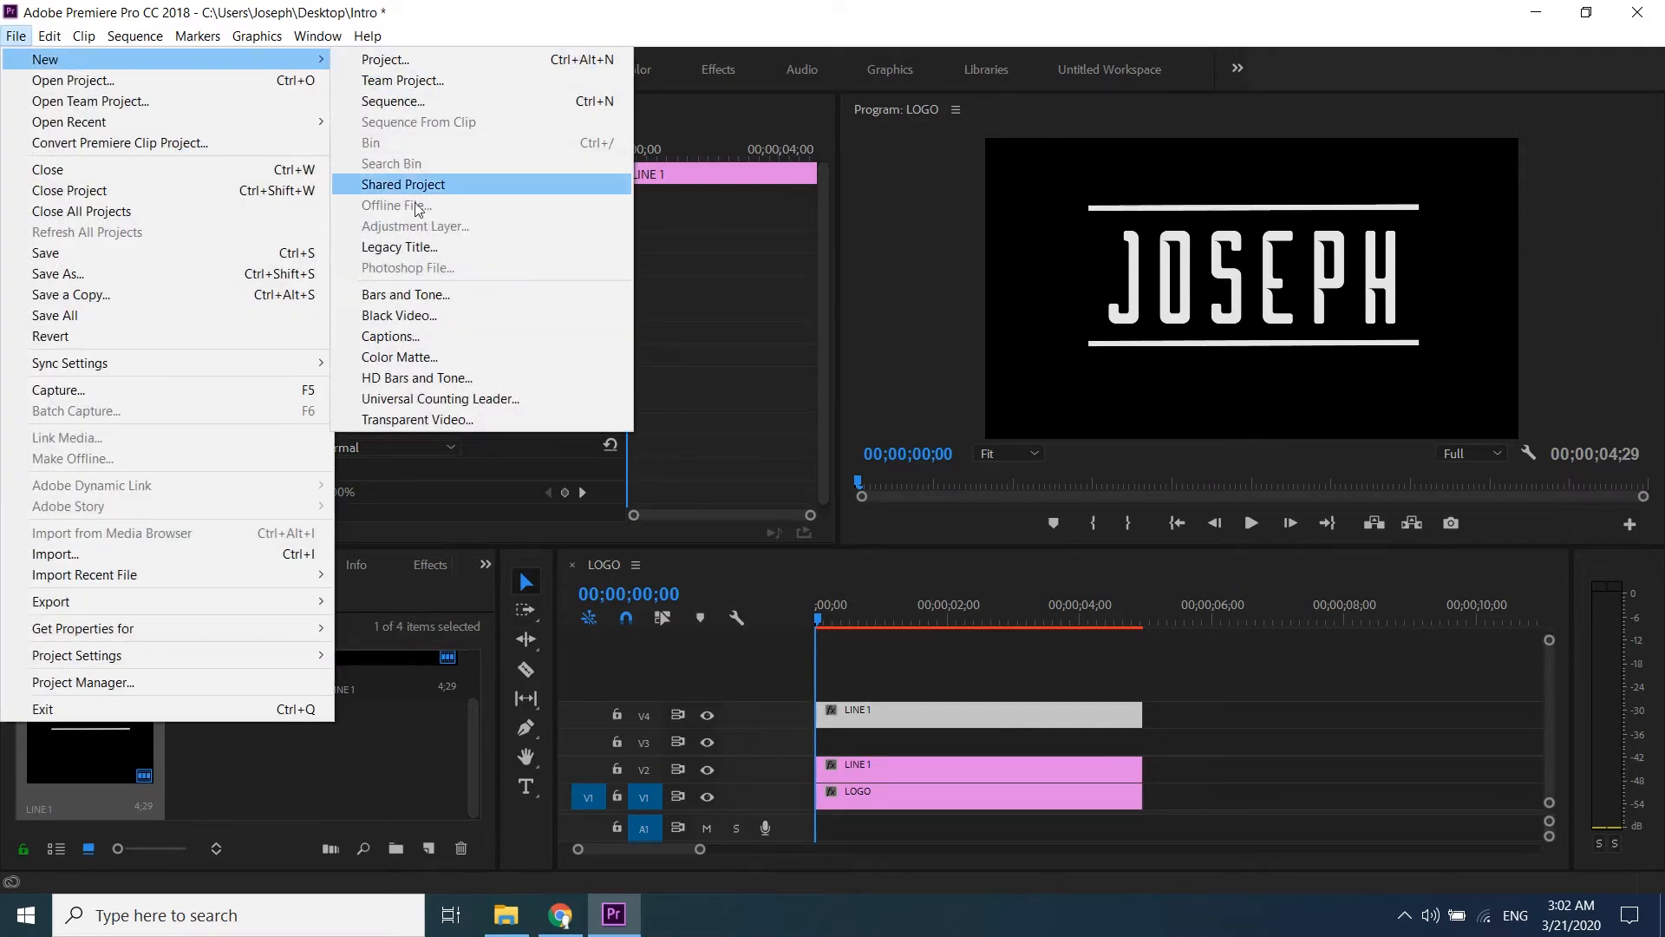
click(411, 249)
text(LINE 2)
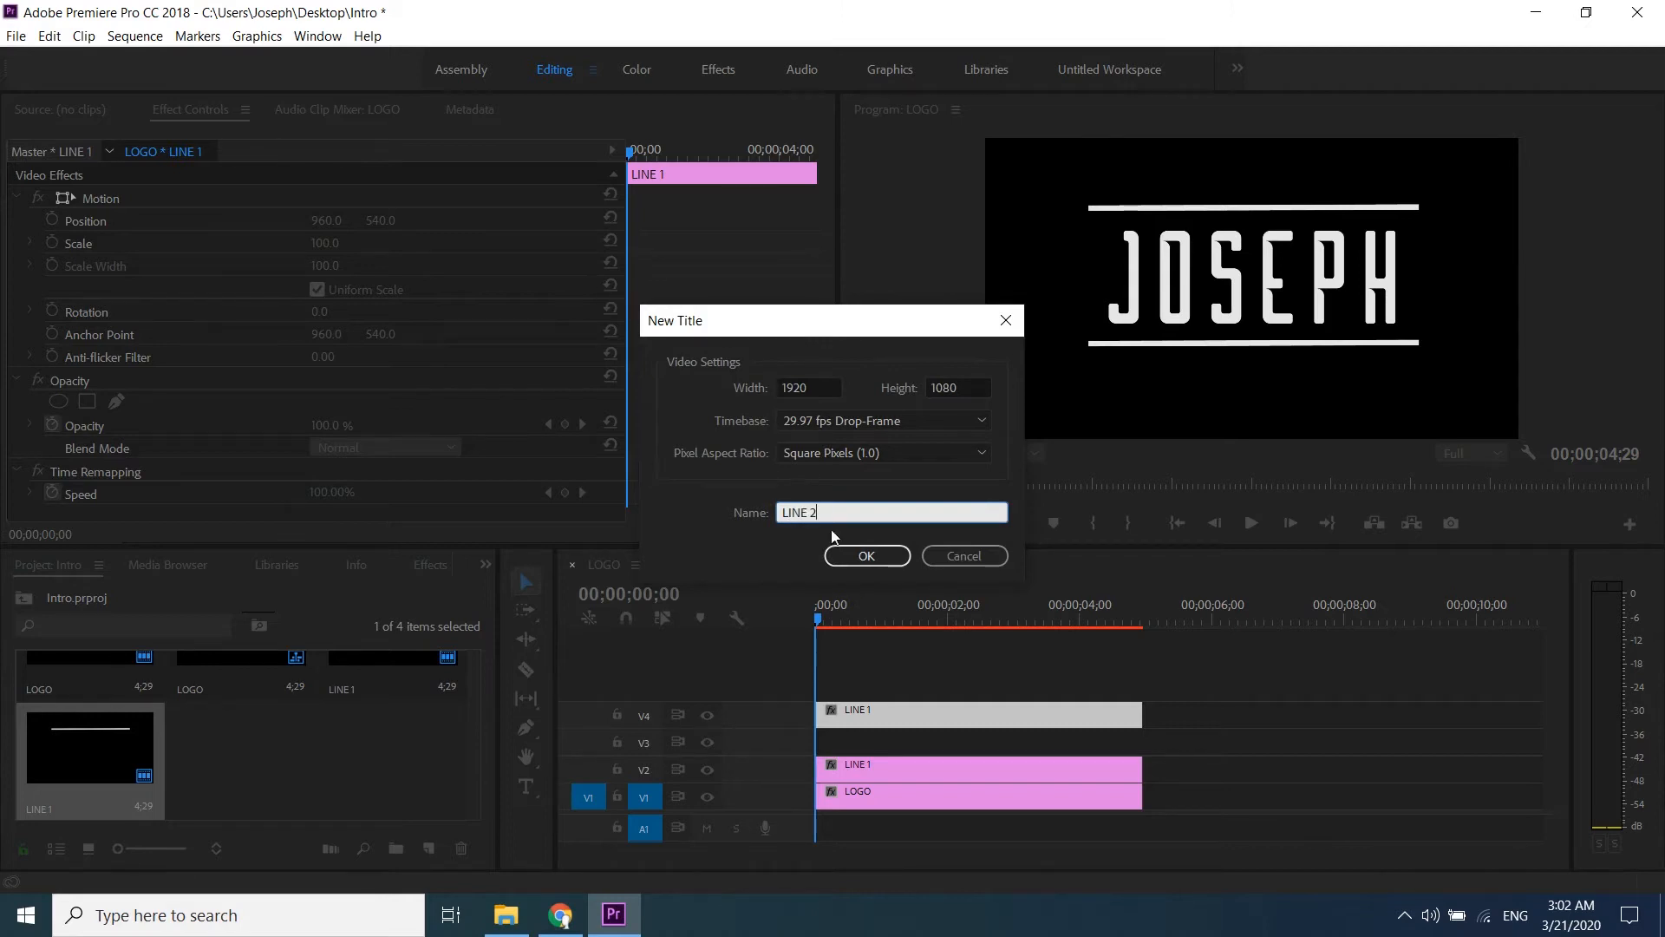
click(845, 553)
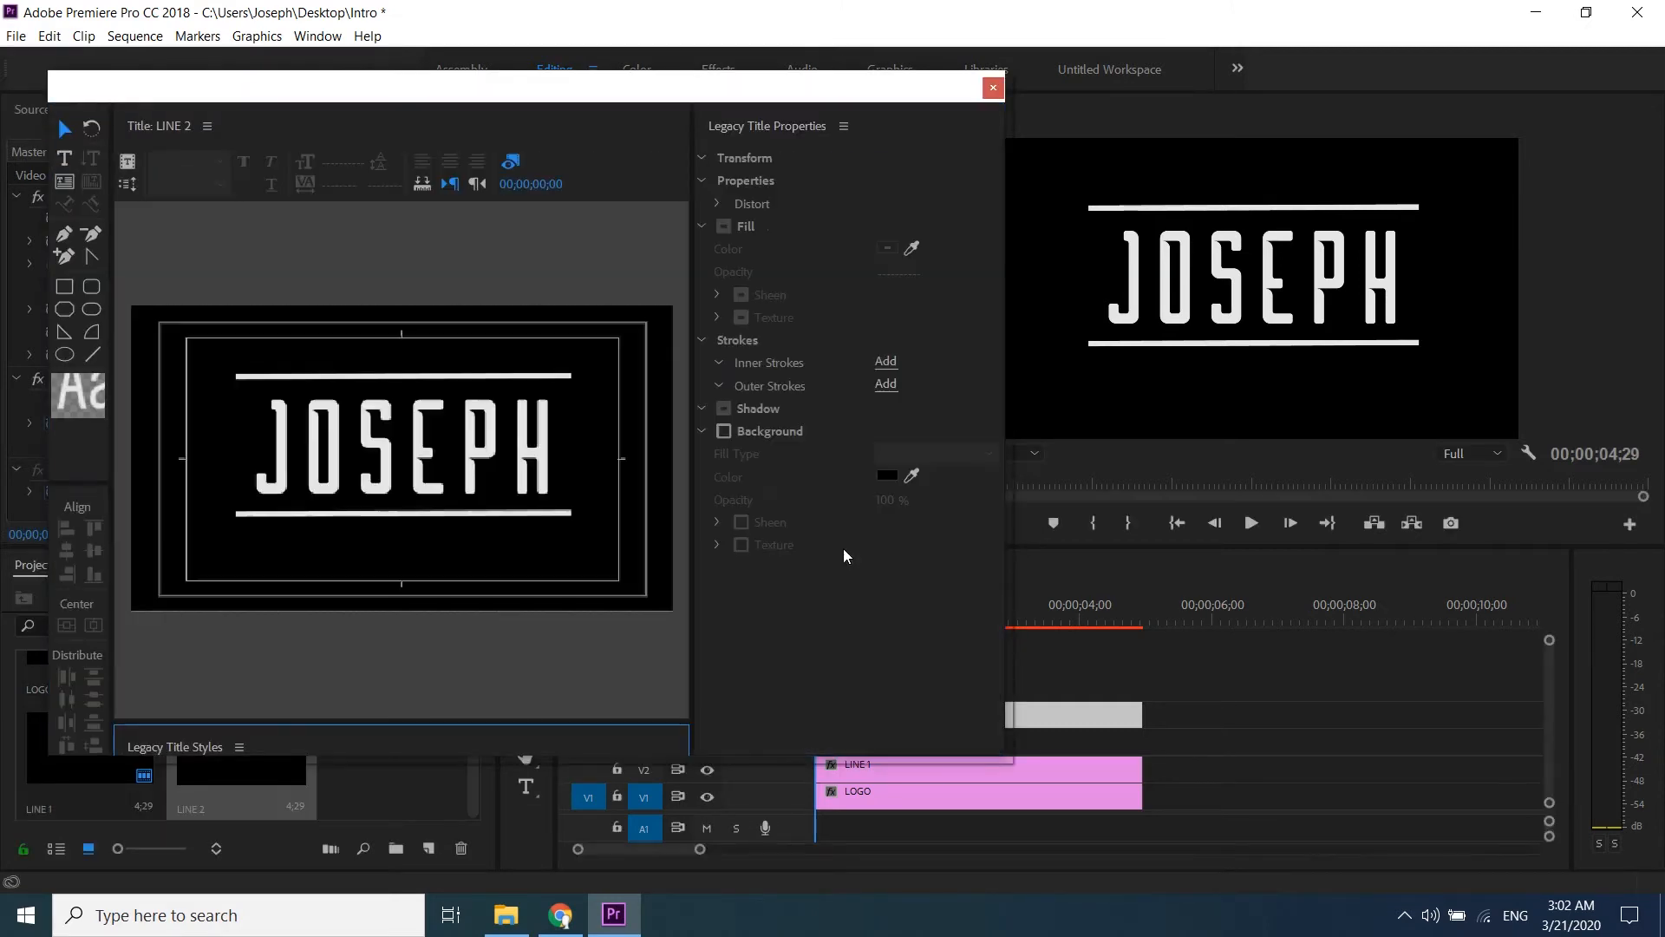
Step: Draw a vertical line about 489 high joining the right ends of the two horizontal lines, set its line width to 20, and close the title editor
click(93, 354)
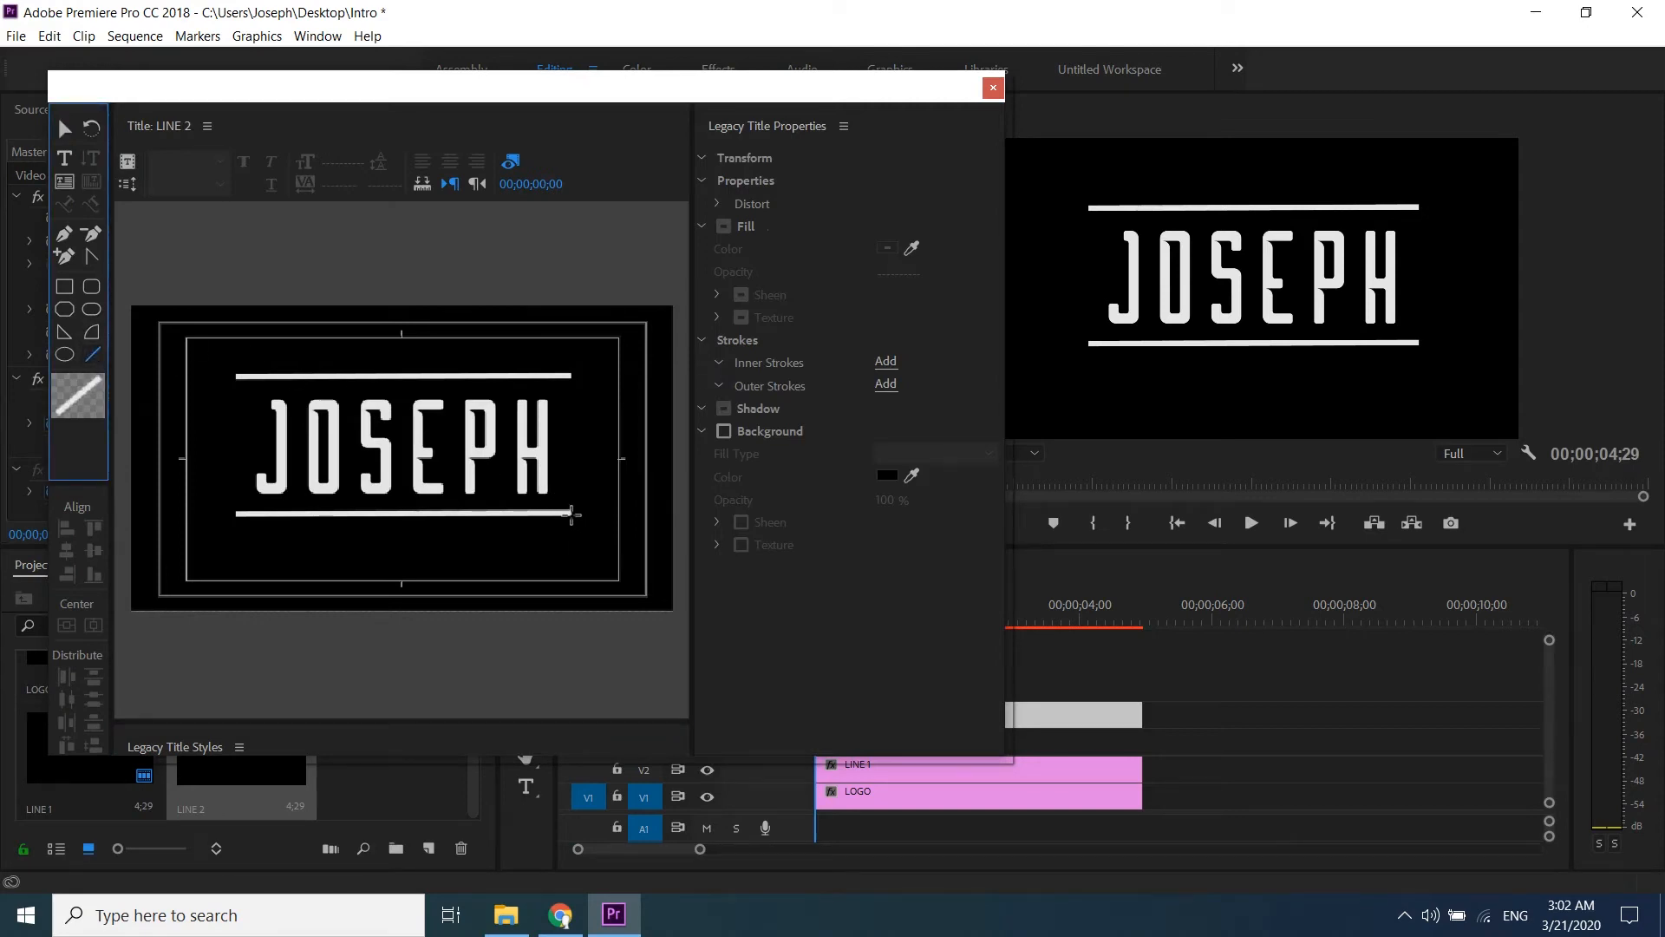
drag(571, 513, 572, 378)
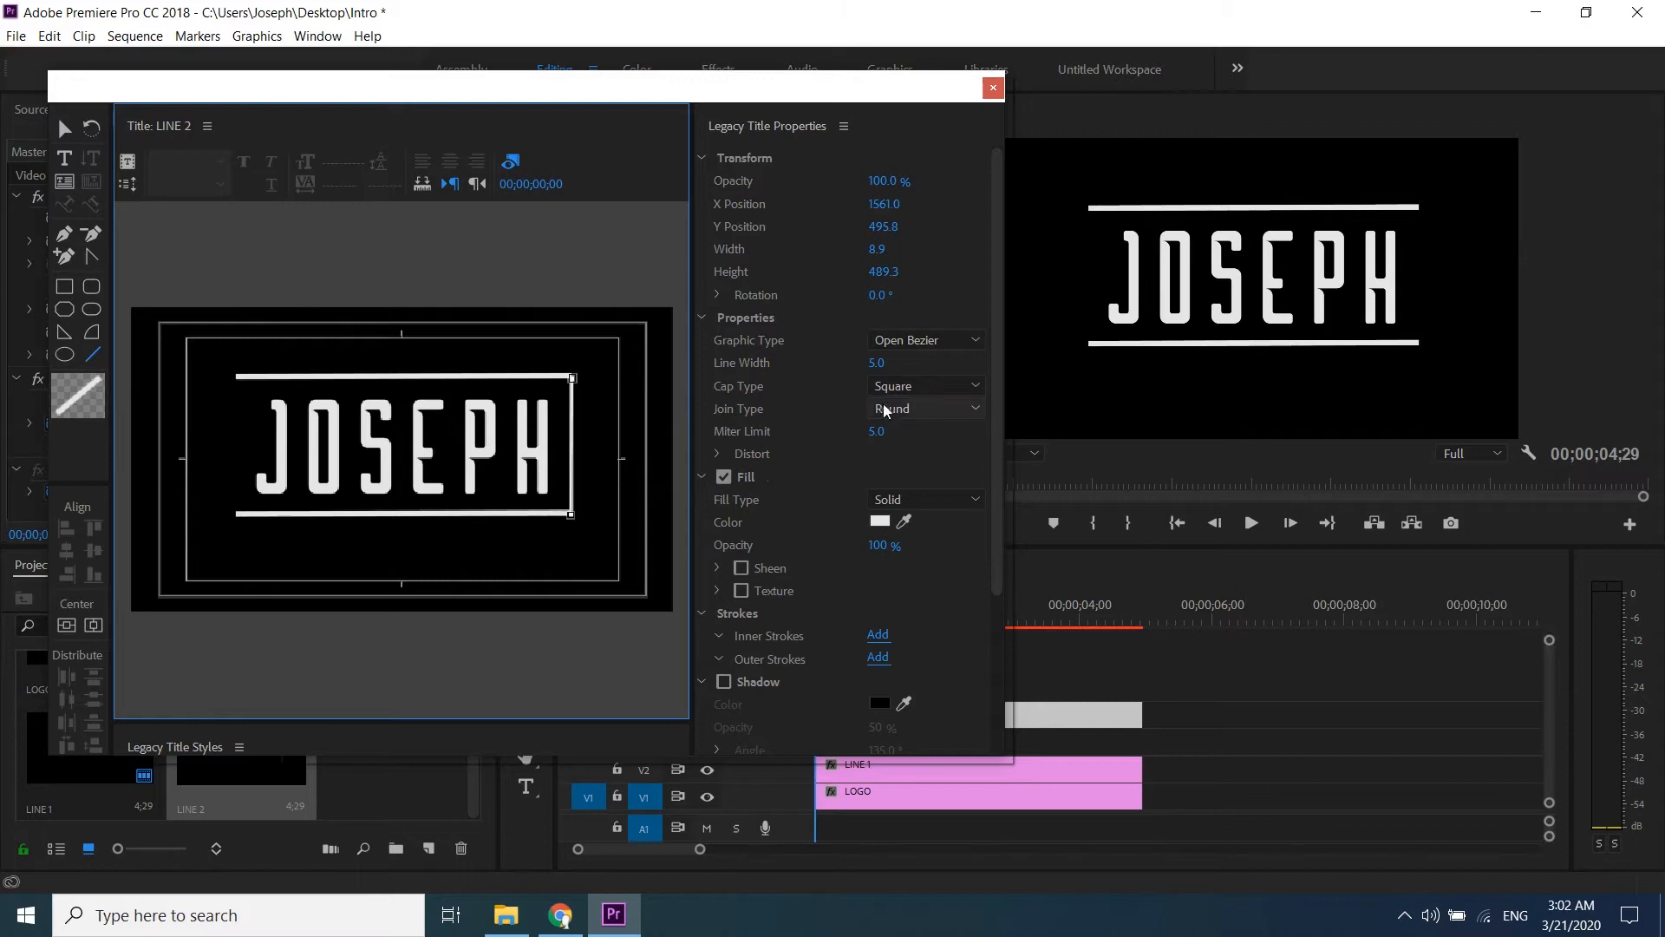
click(883, 361)
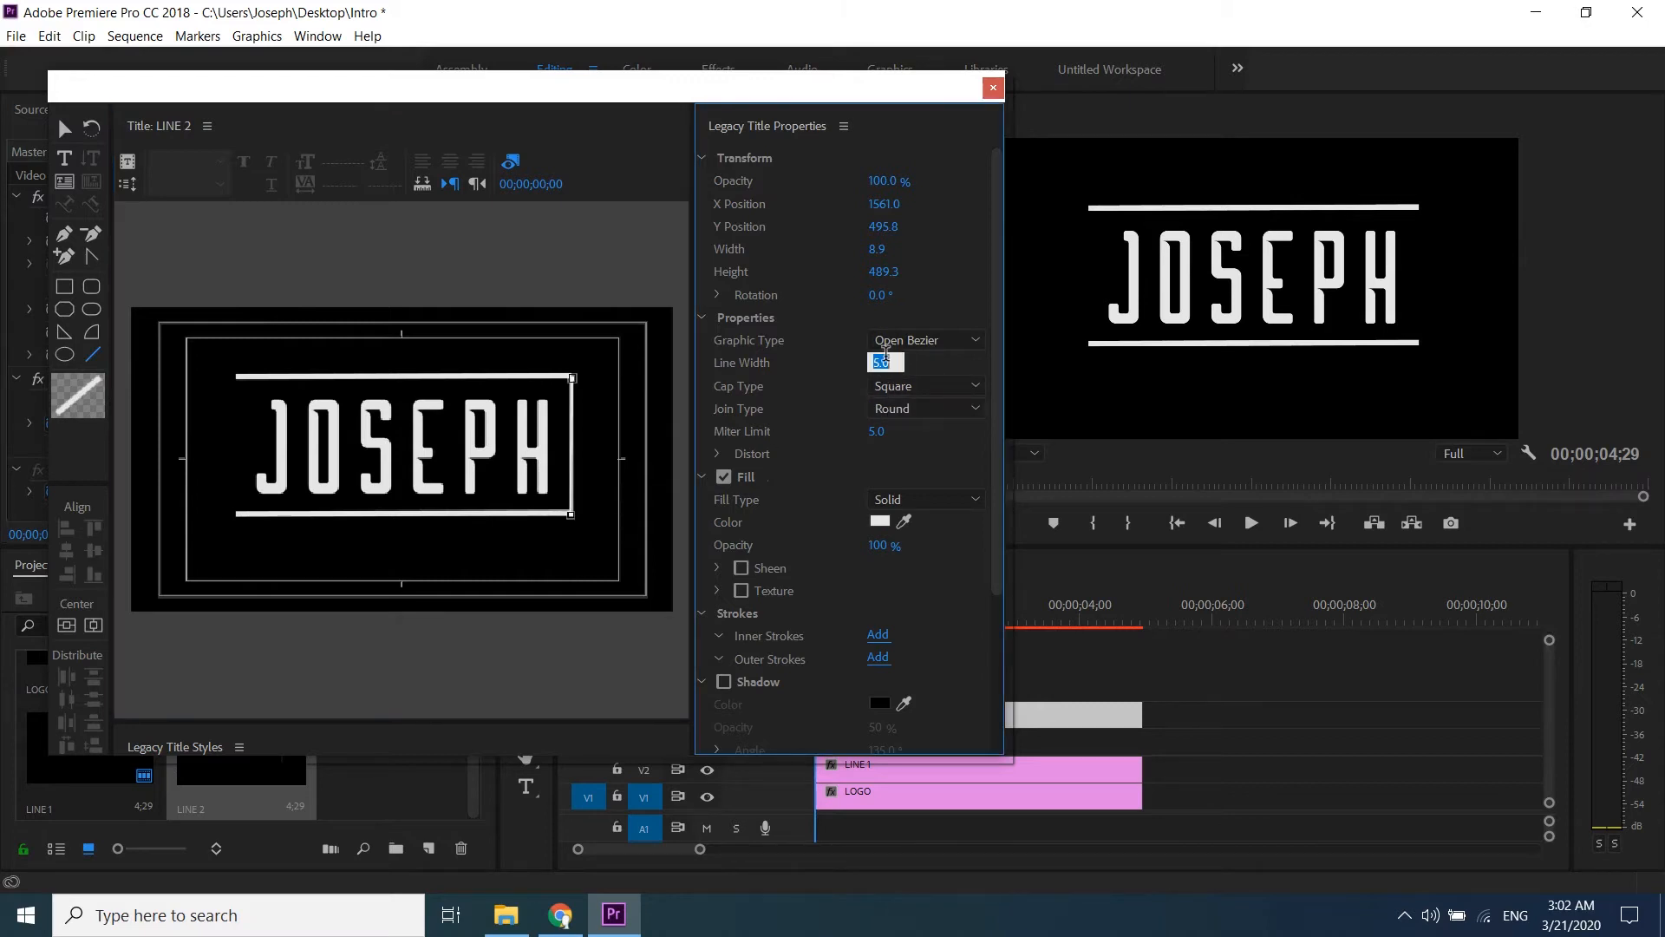
text(20)
key(Return)
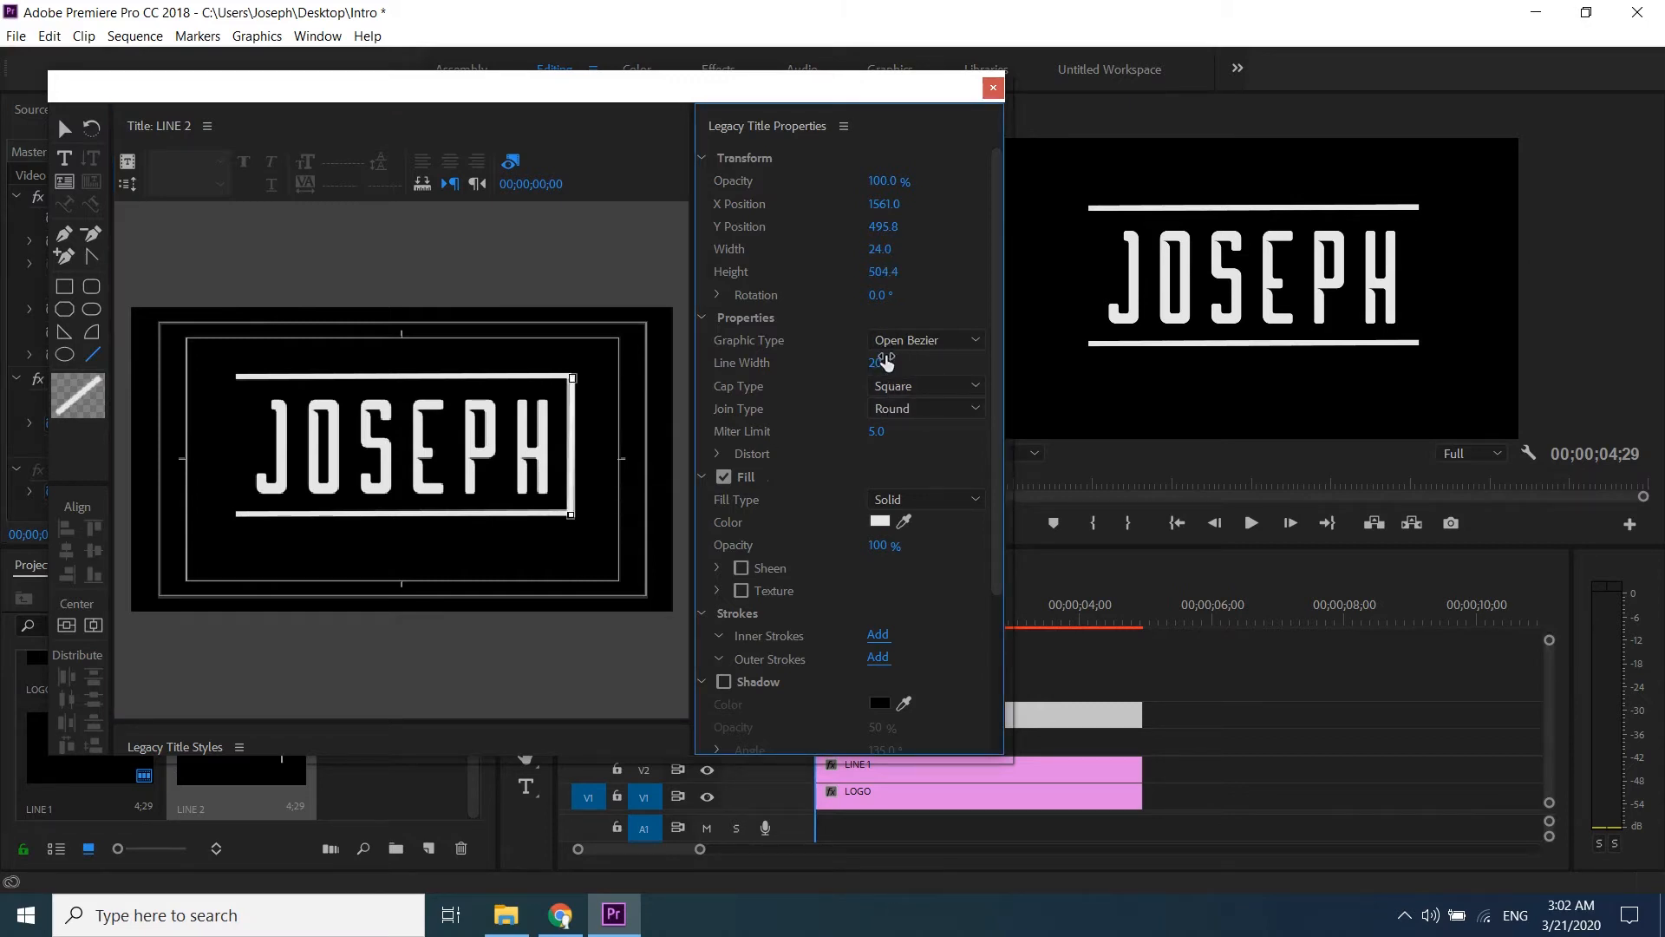
click(993, 87)
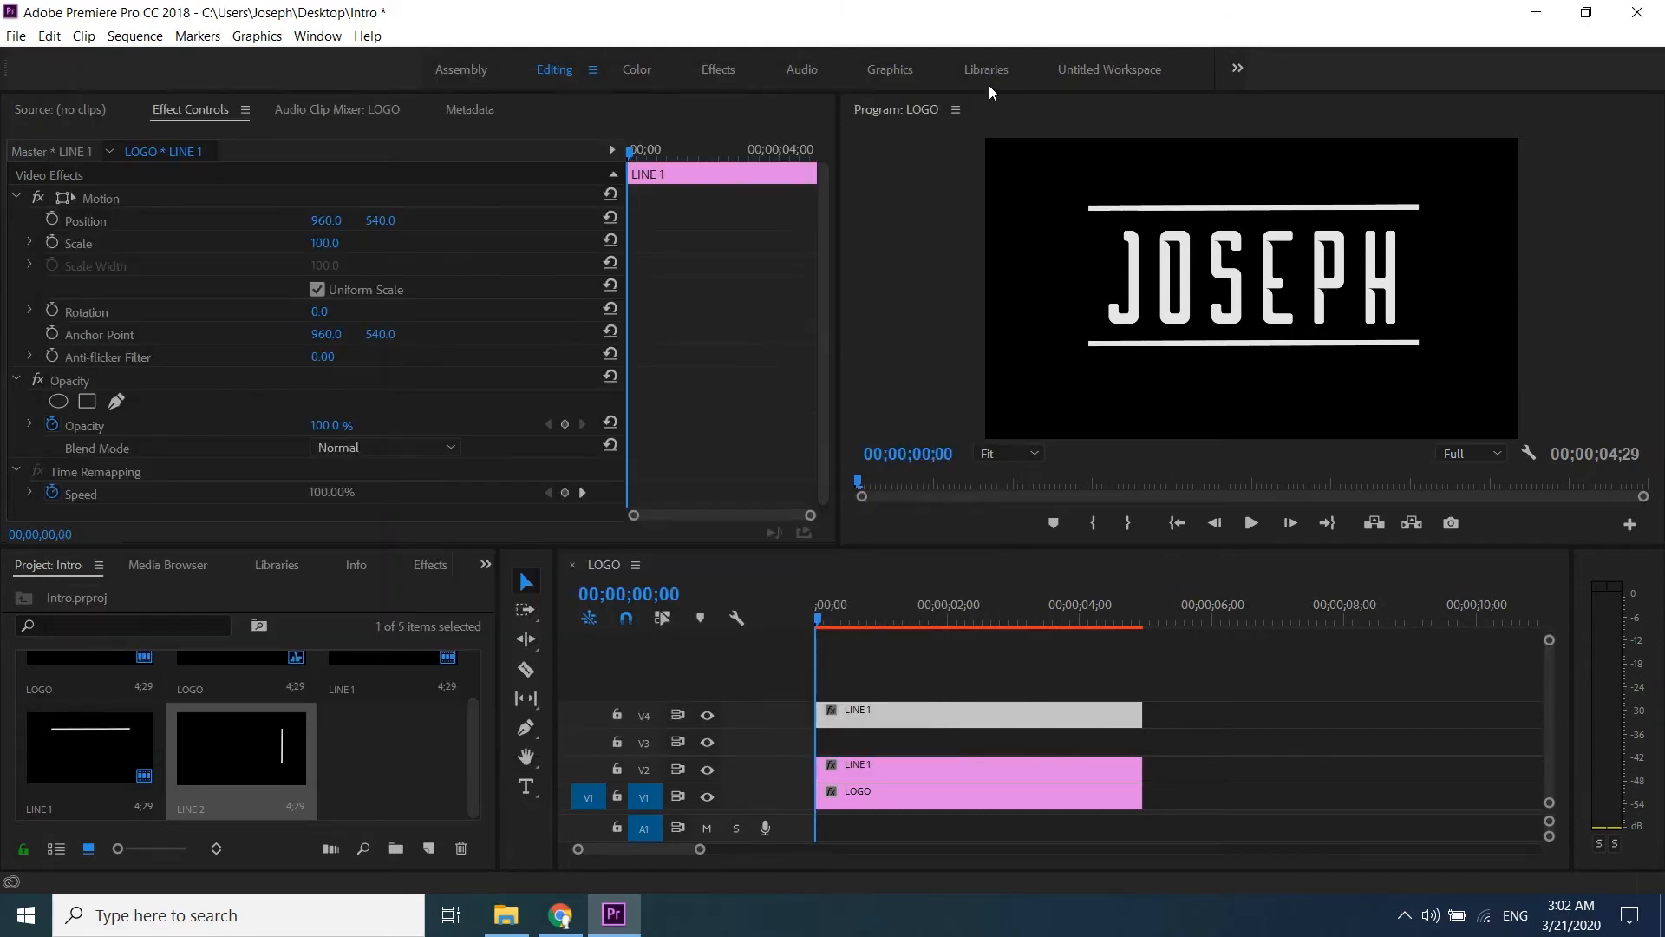
Step: Place the LINE 2 title on track V3 at the sequence start and nudge its line to X position 1558.0 and Y position 491.8
drag(231, 753, 825, 743)
double_click(900, 737)
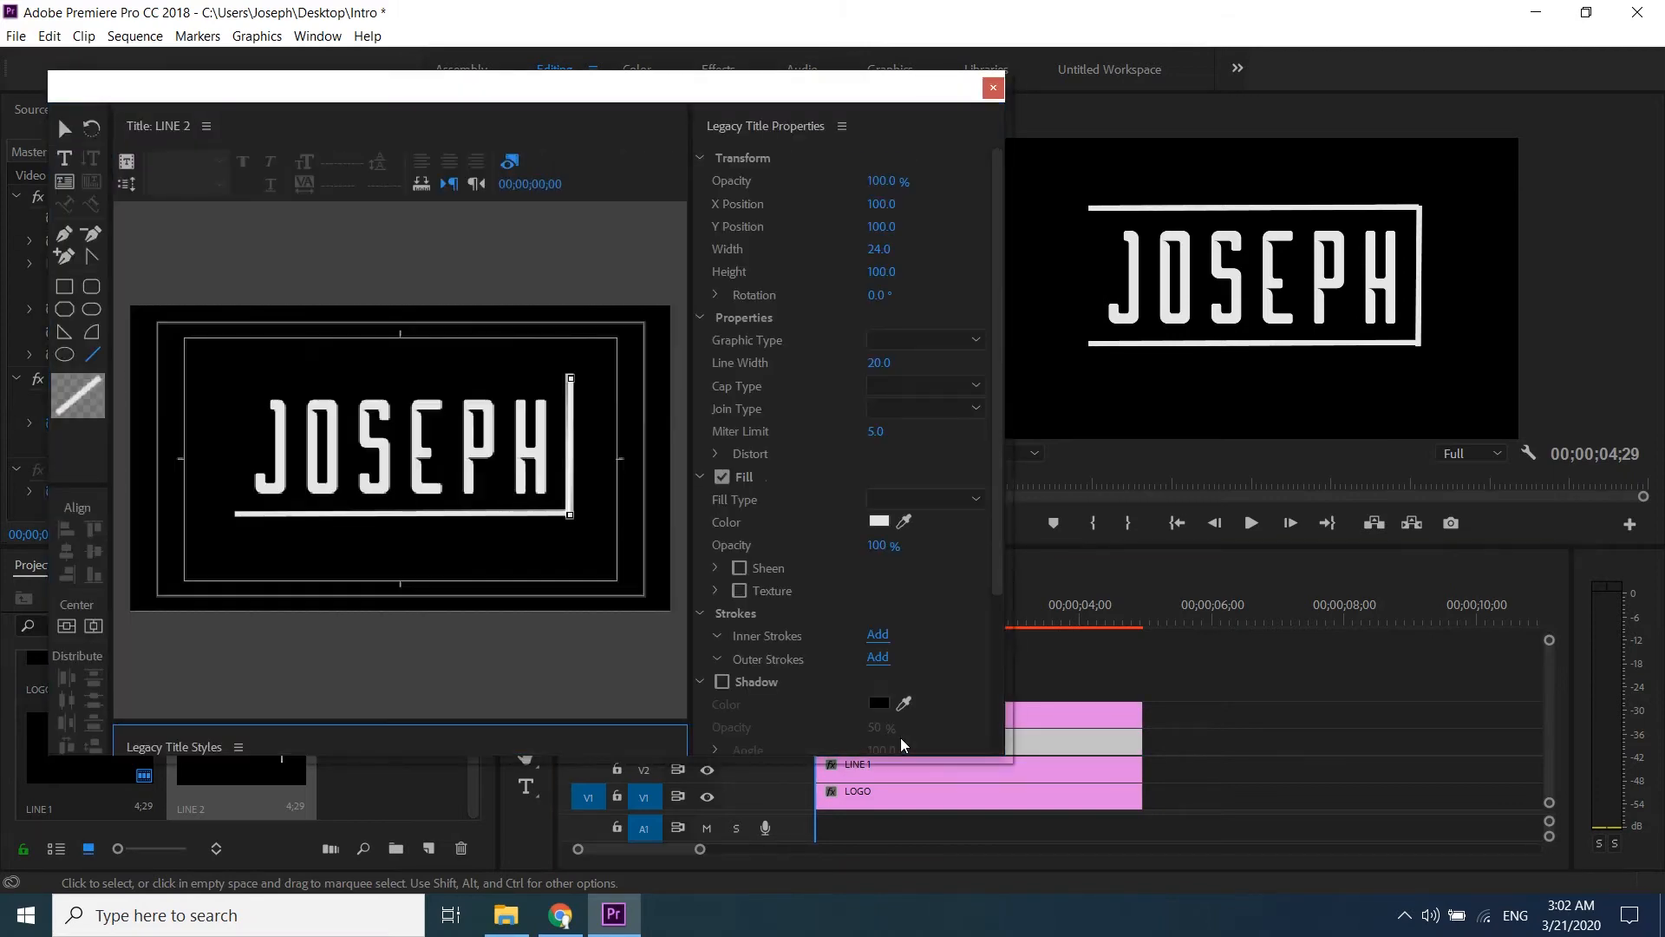
click(67, 132)
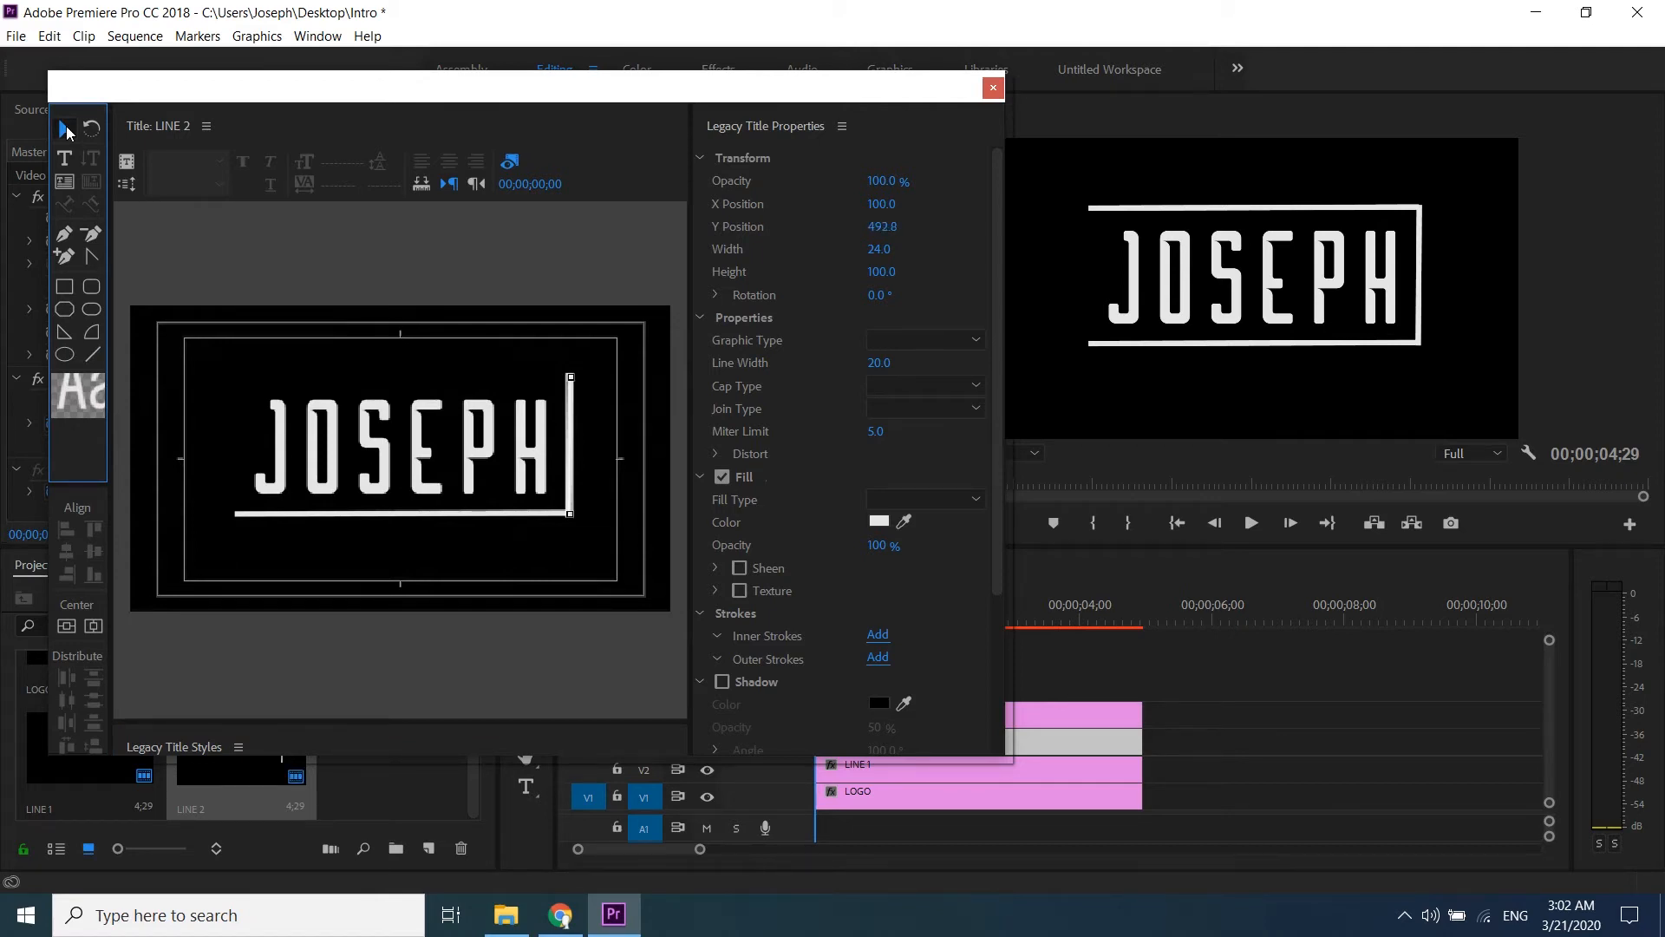
key(Up)
key(Left)
key(Left)
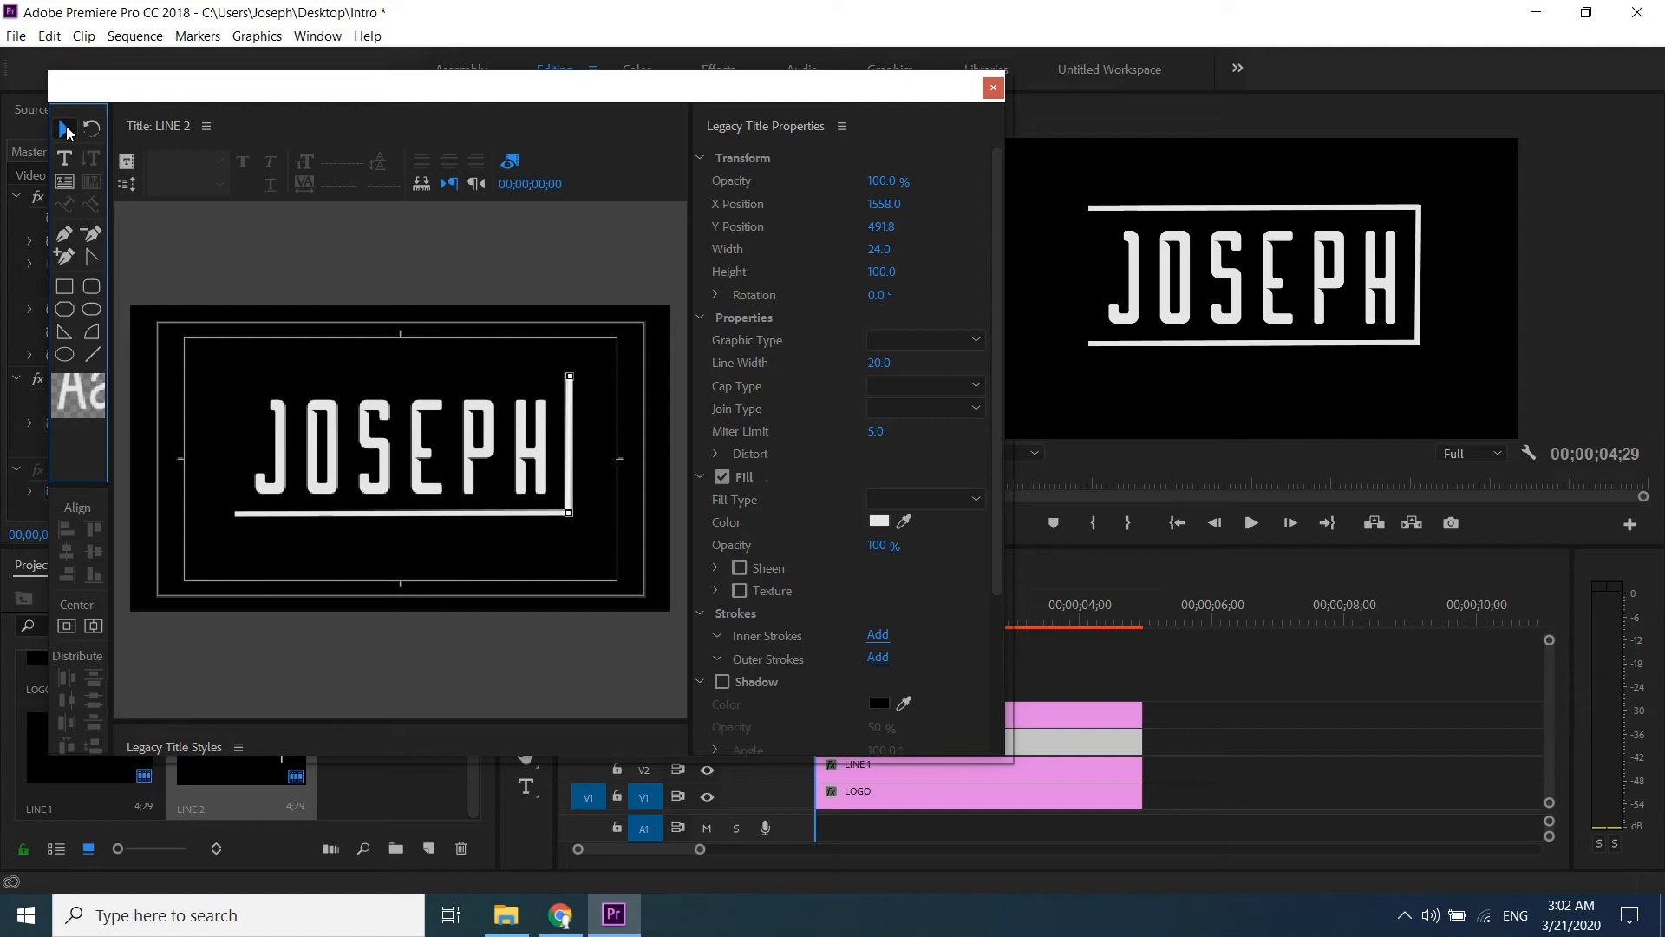
click(993, 91)
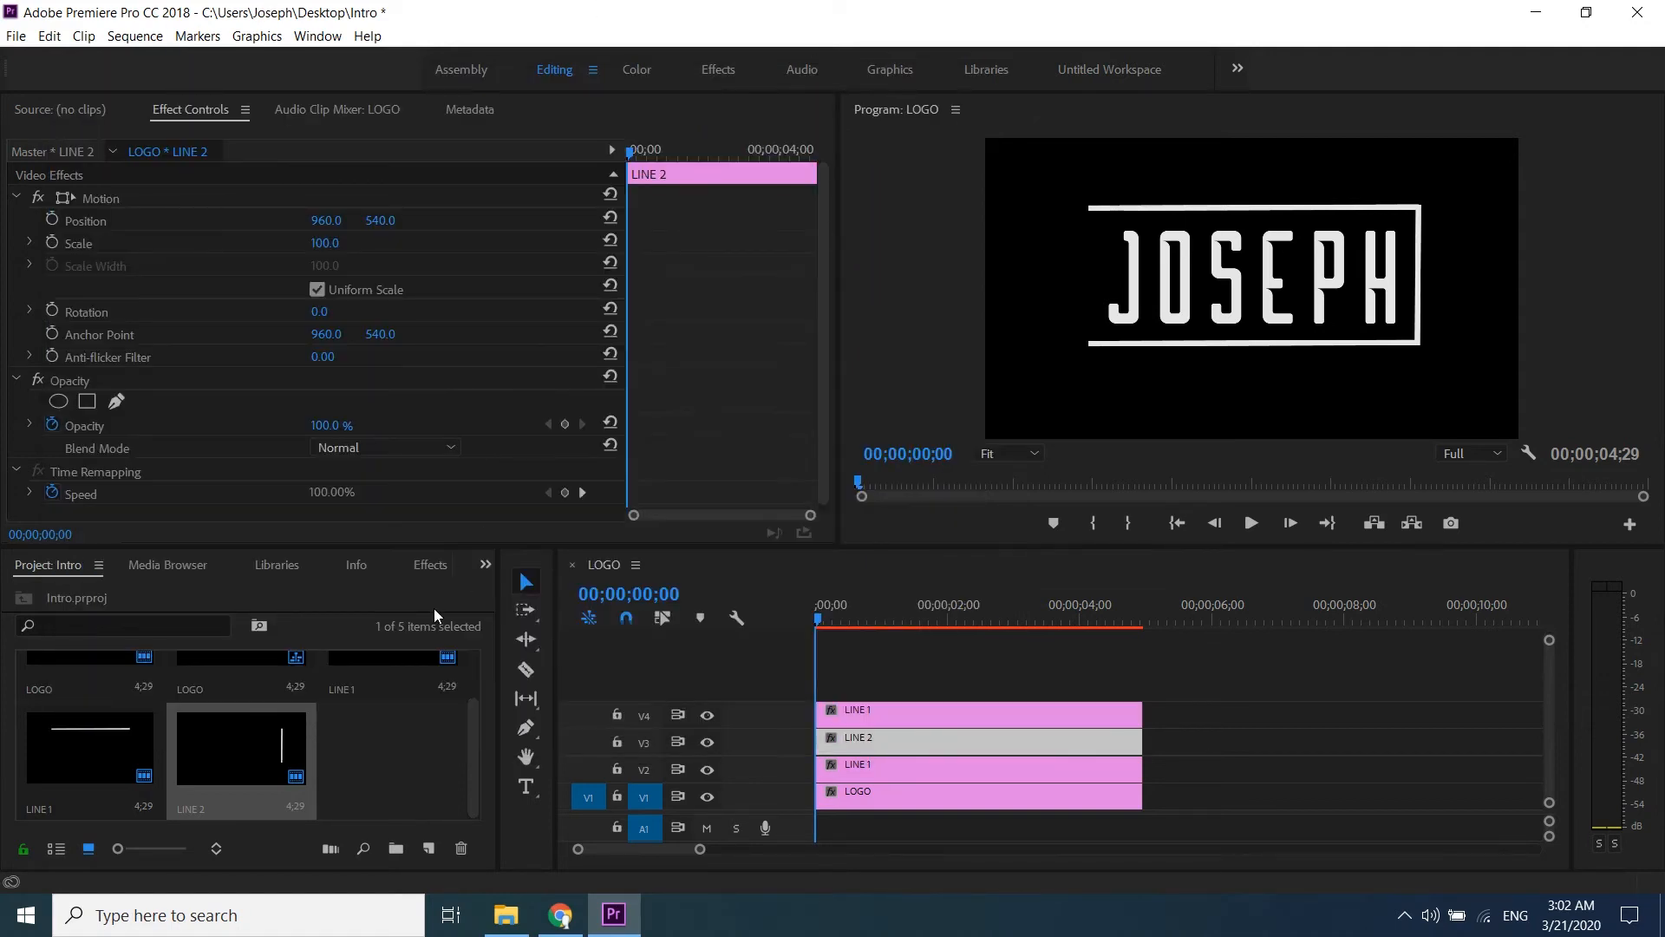
Step: Copy and paste the LINE 2 title within the project, and place the copy on track V5 at the sequence start
right_click(252, 742)
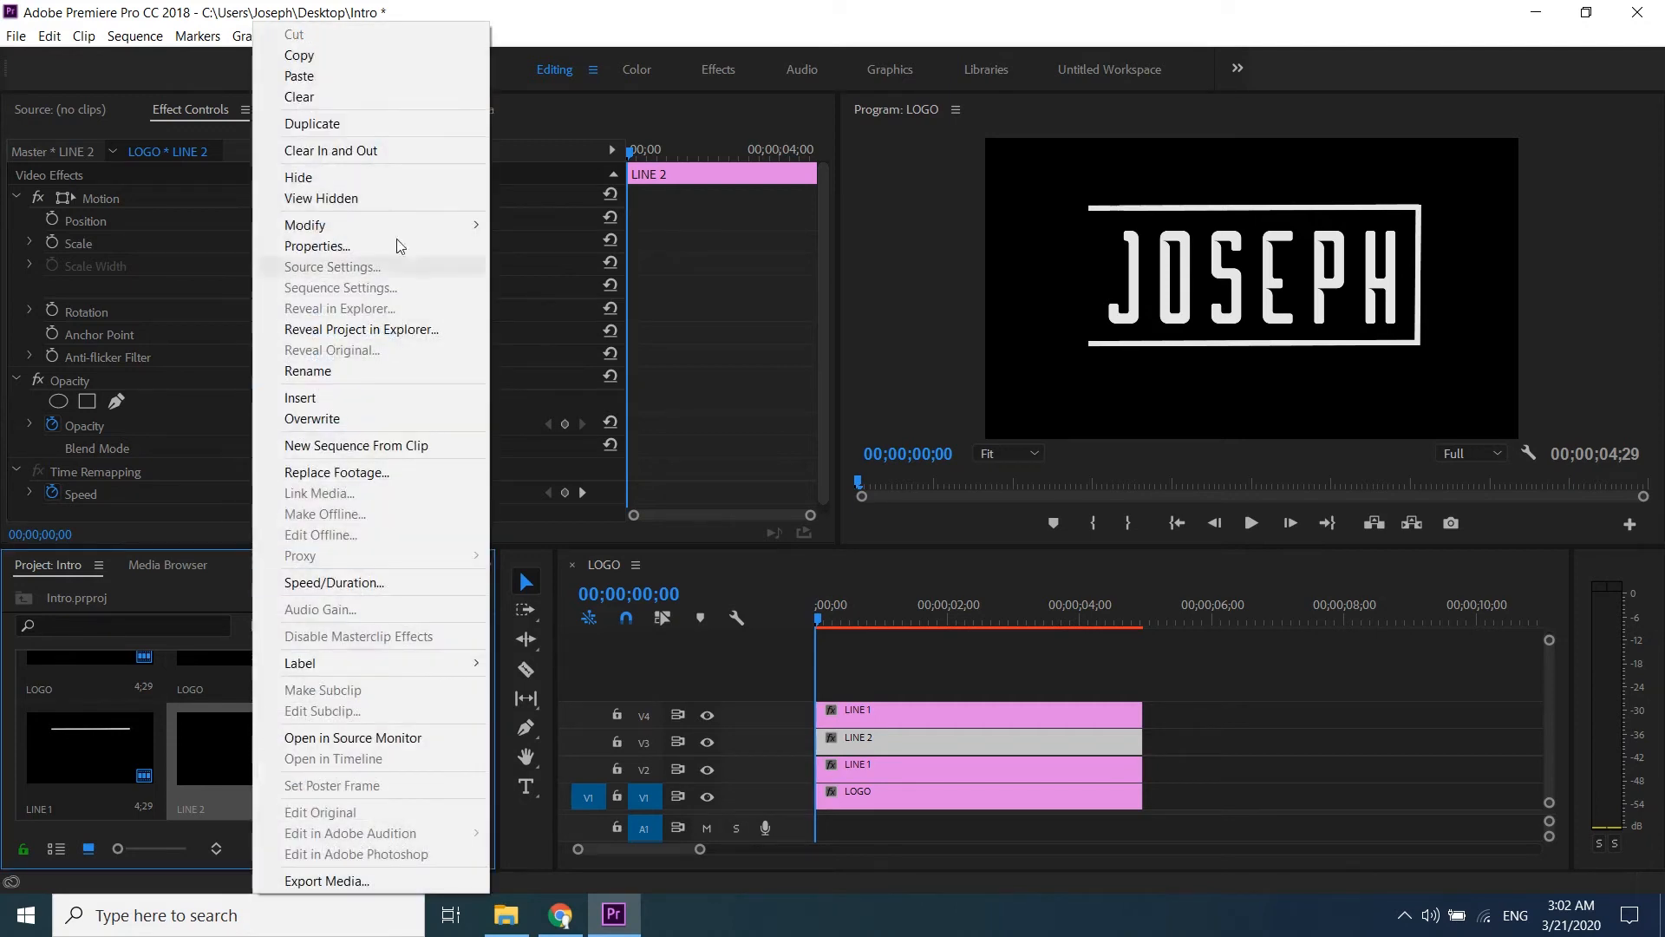
click(314, 59)
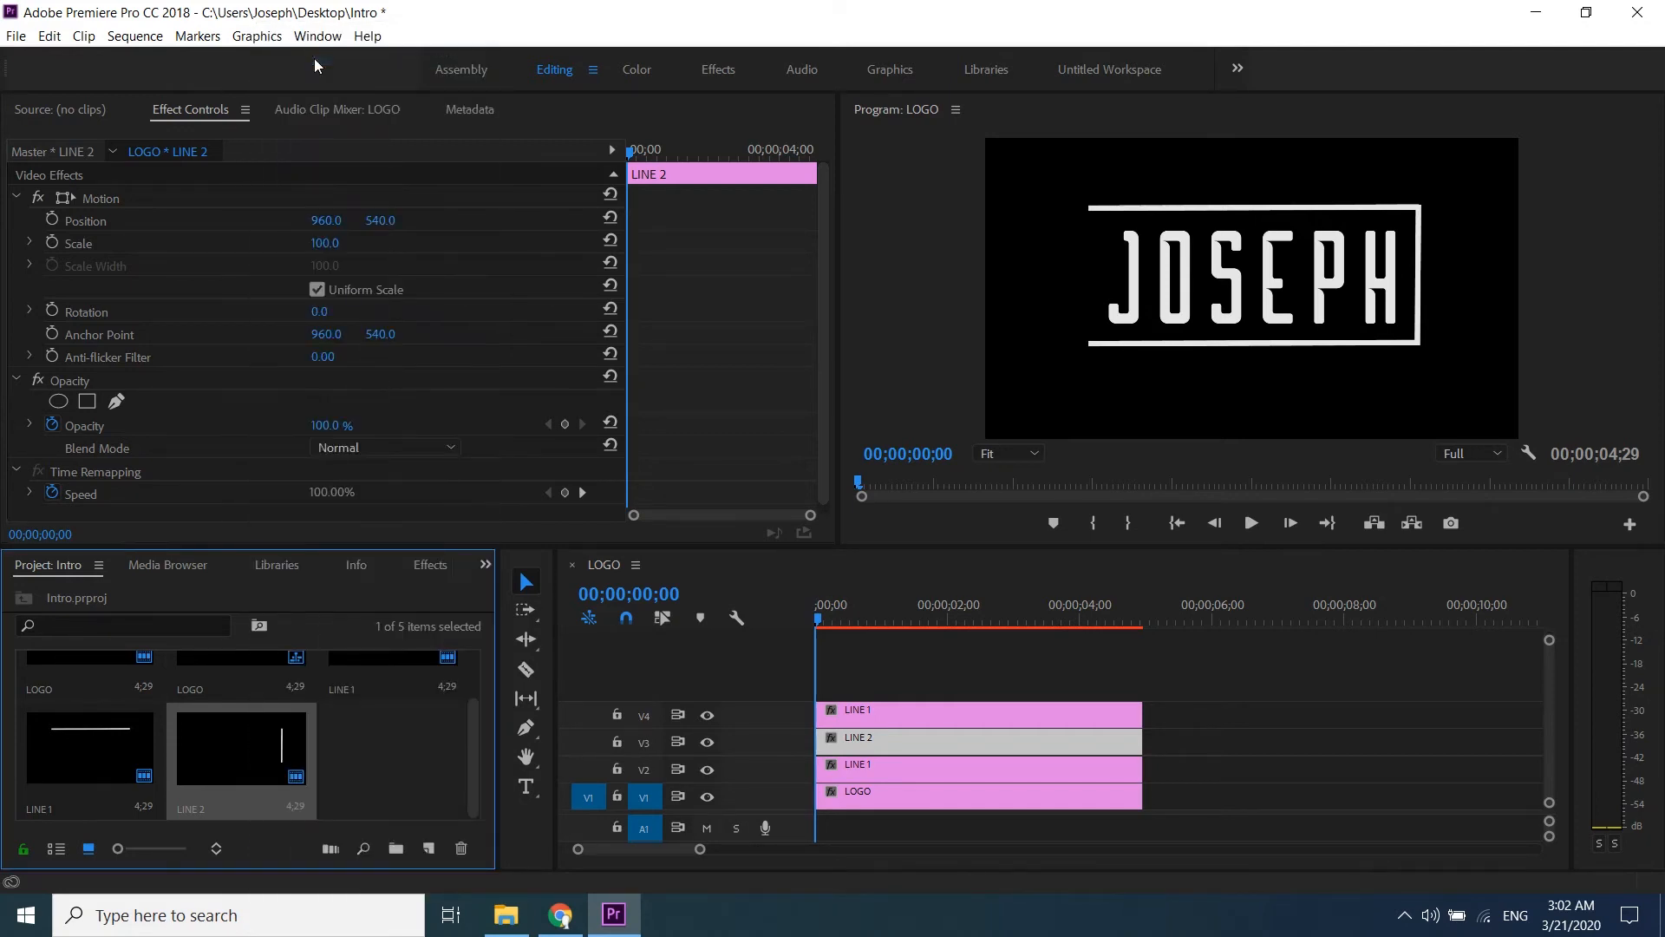
right_click(361, 748)
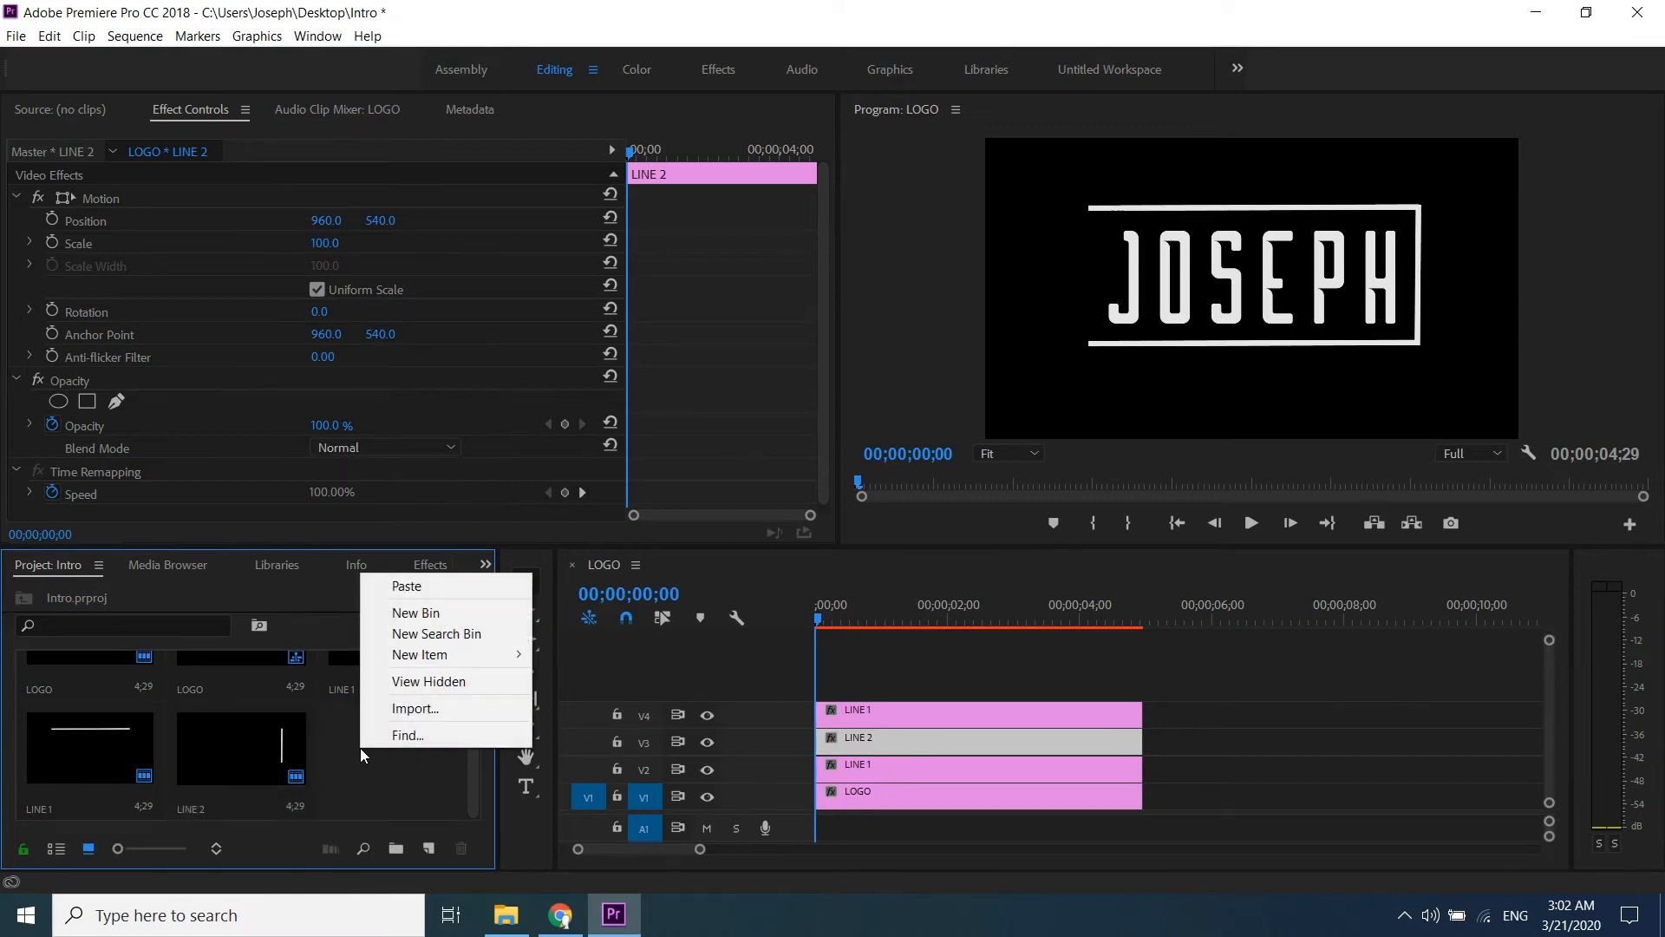
click(434, 585)
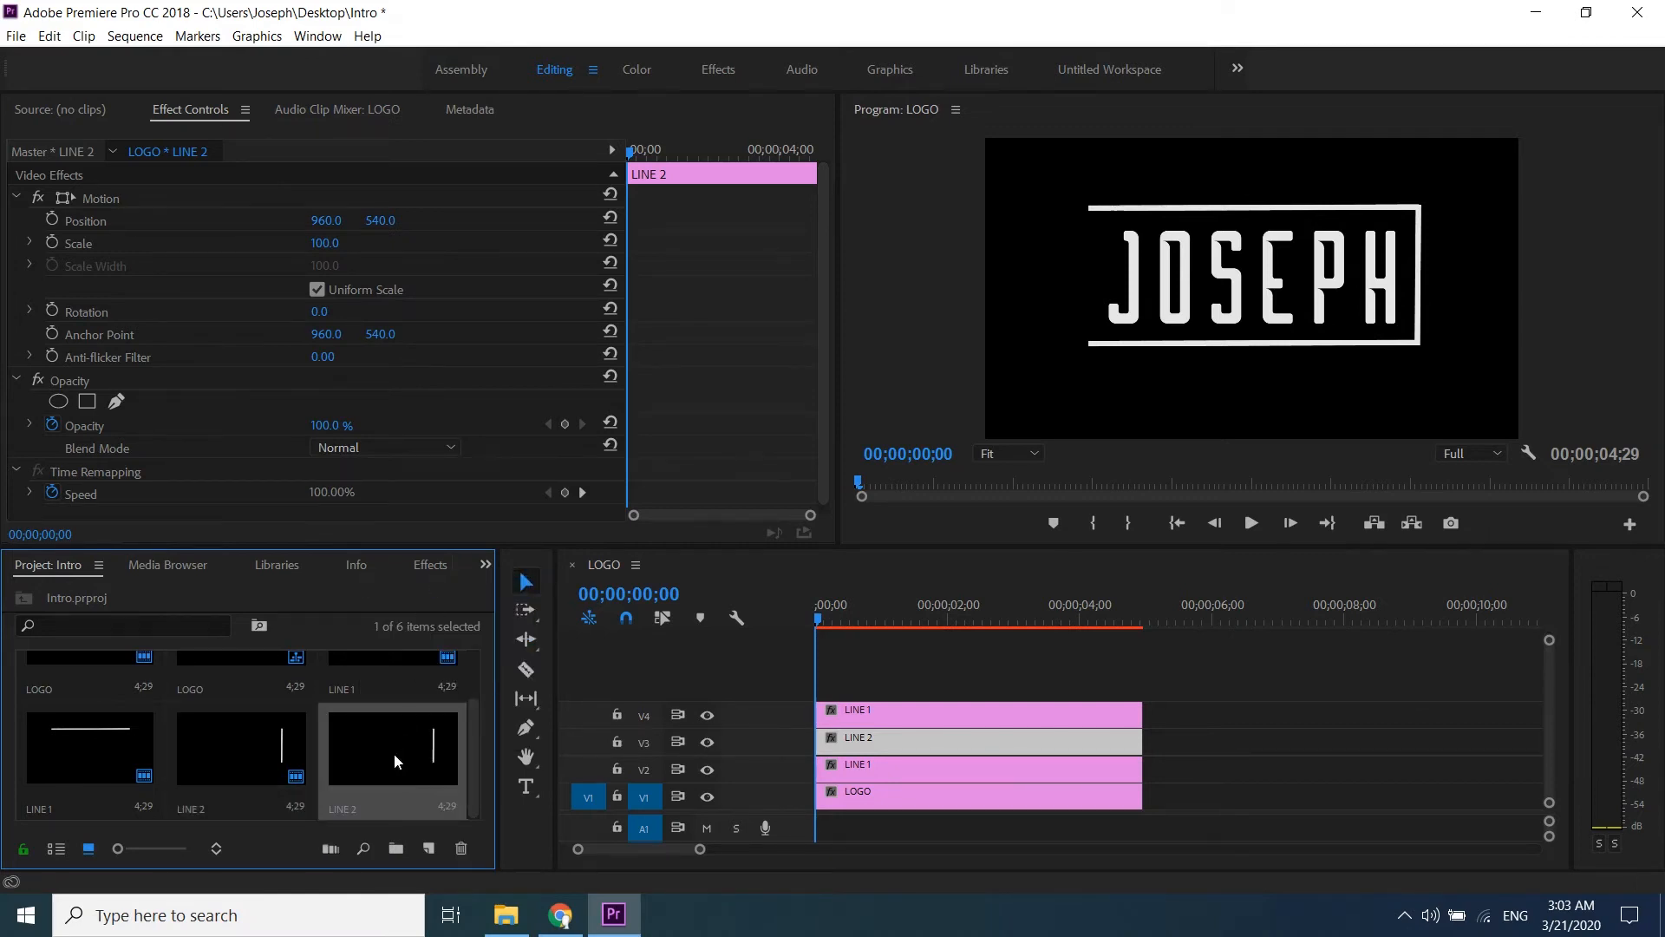
drag(388, 754, 803, 671)
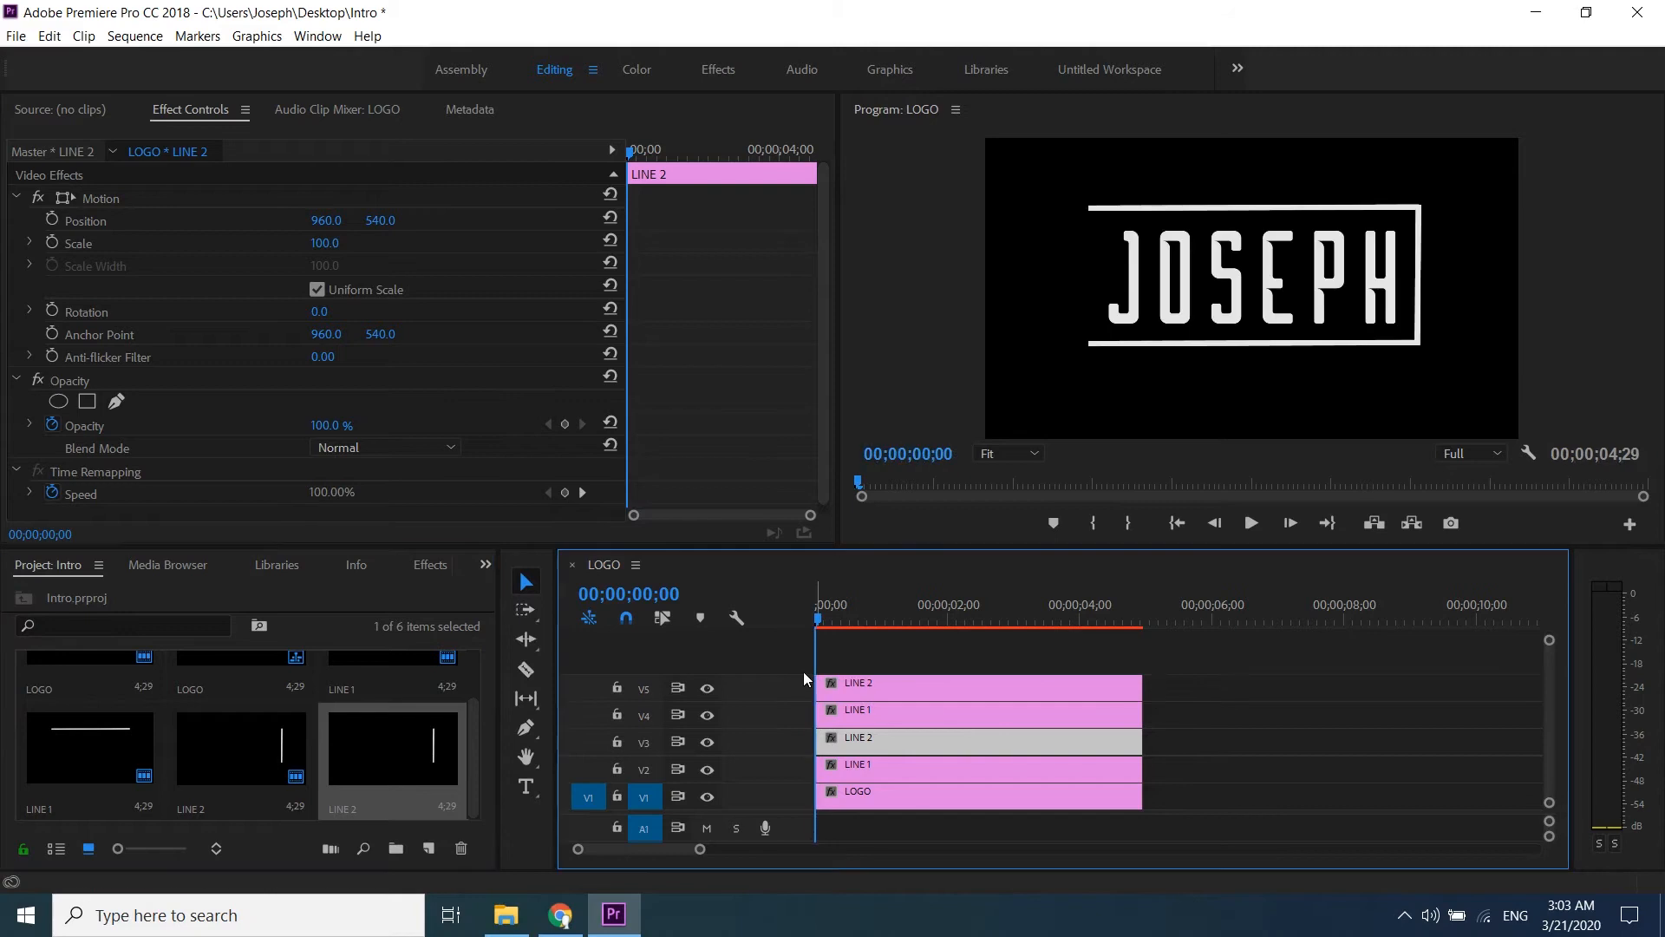
Step: Move the line in the V5 title copy to X position 377.0, closing the frame's left side, nudge it down slightly, and close the title editor
double_click(892, 690)
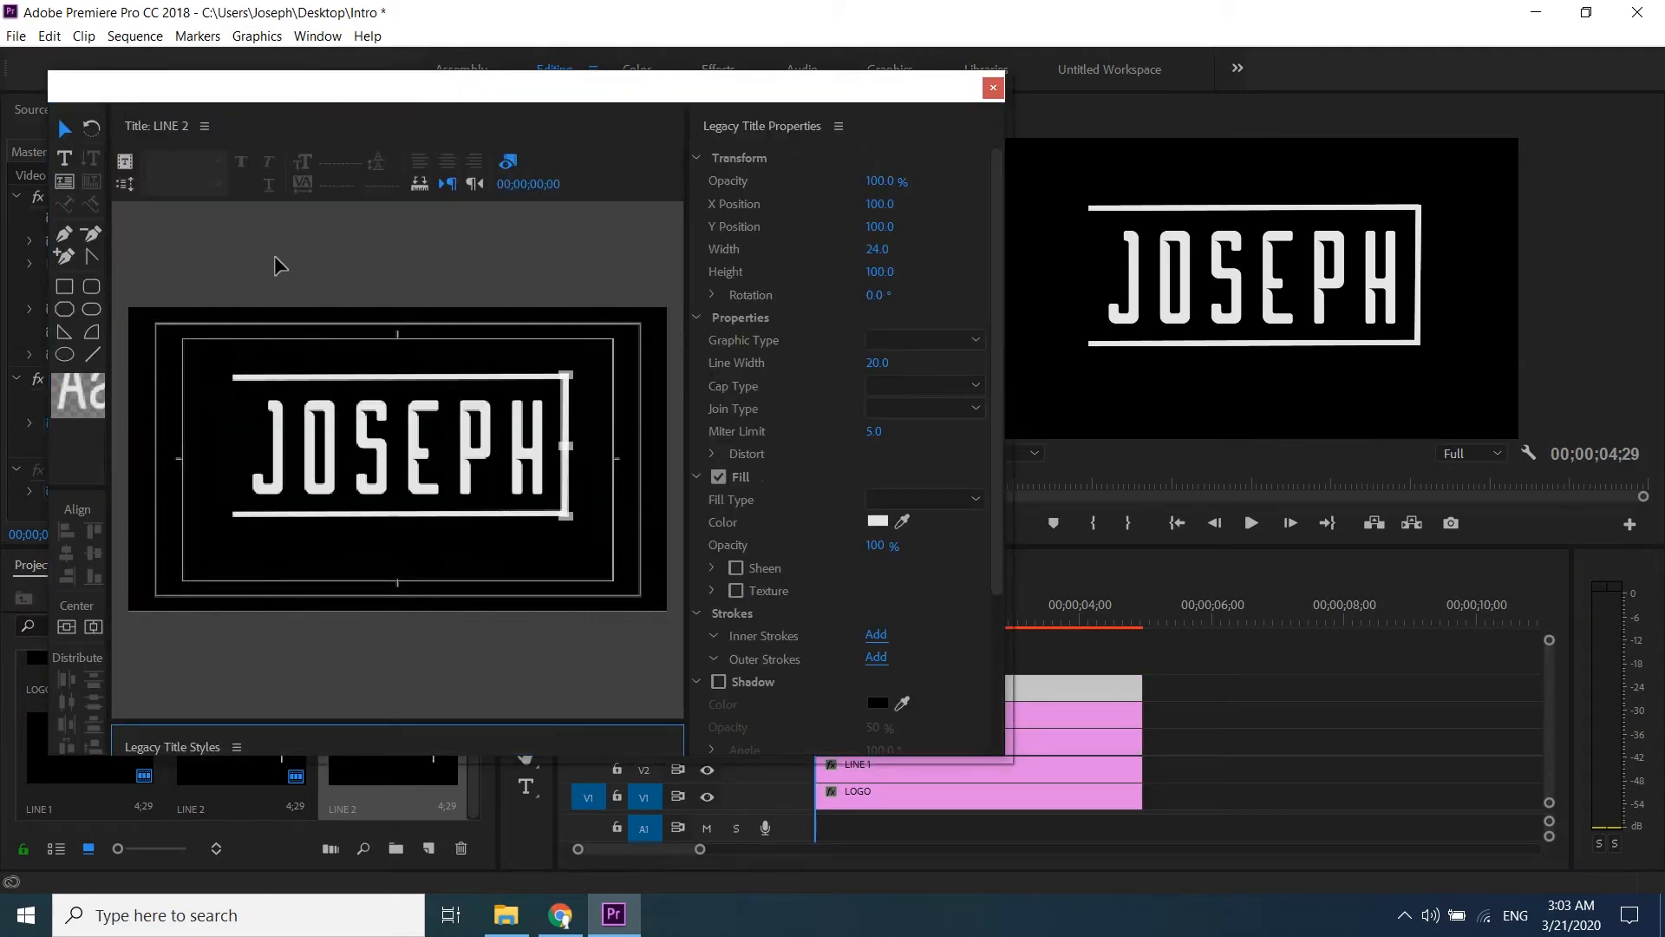
click(64, 131)
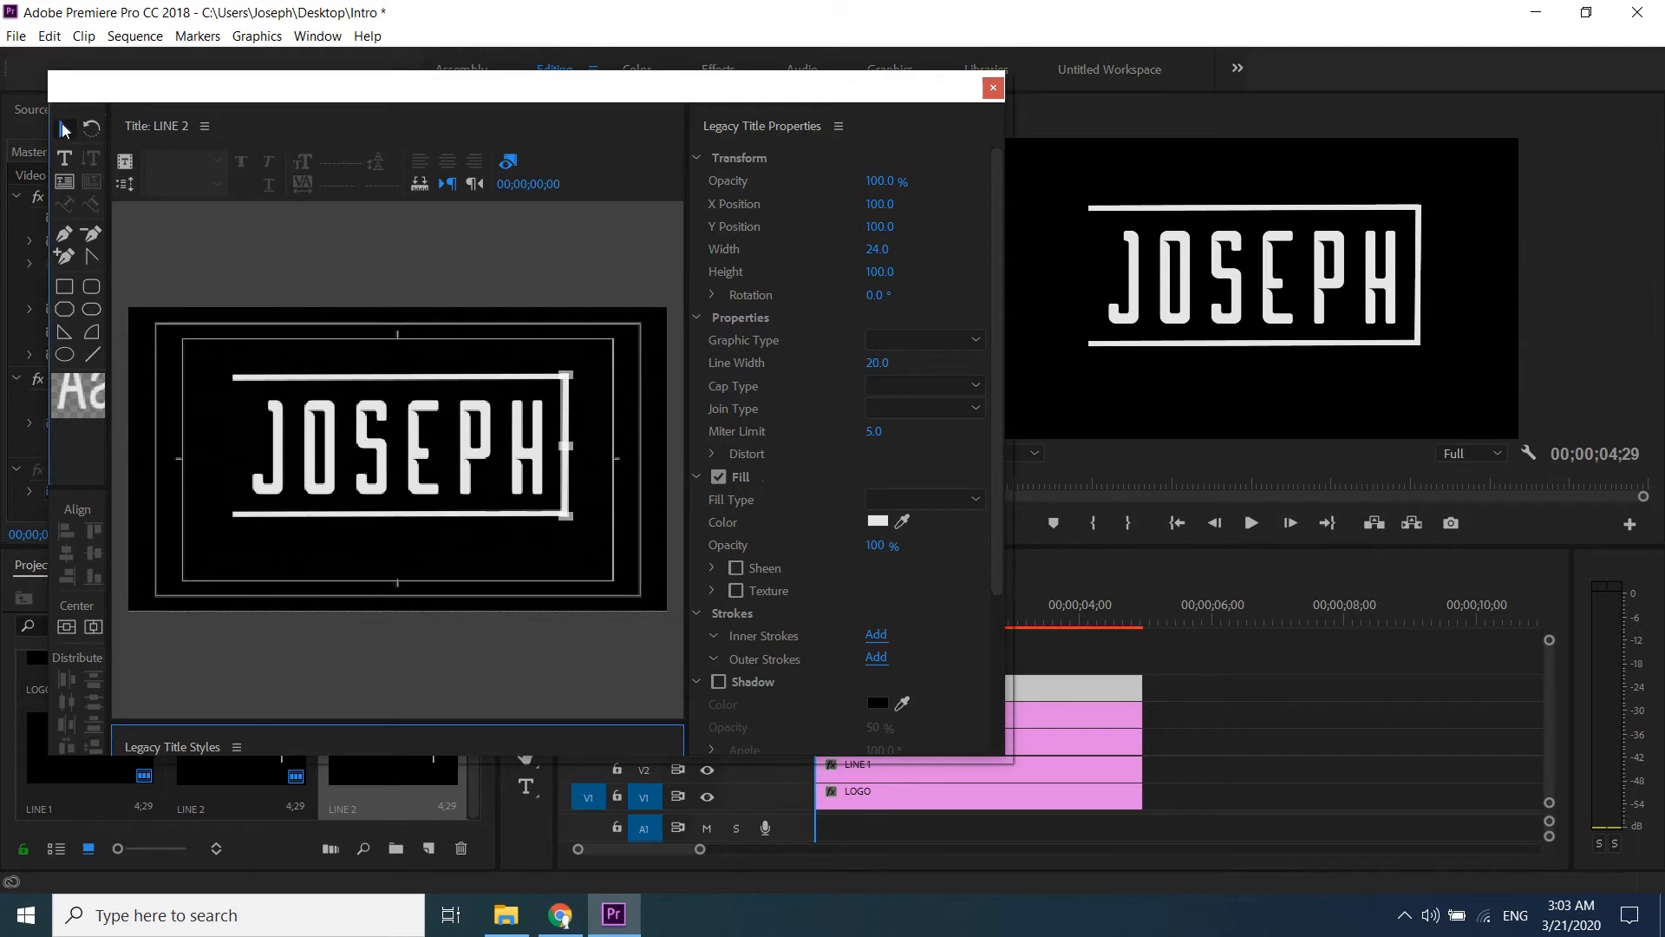
key(Left)
key(Left)
key(Left)
key(Left)
key(Left)
key(Left)
key(Left)
key(Left)
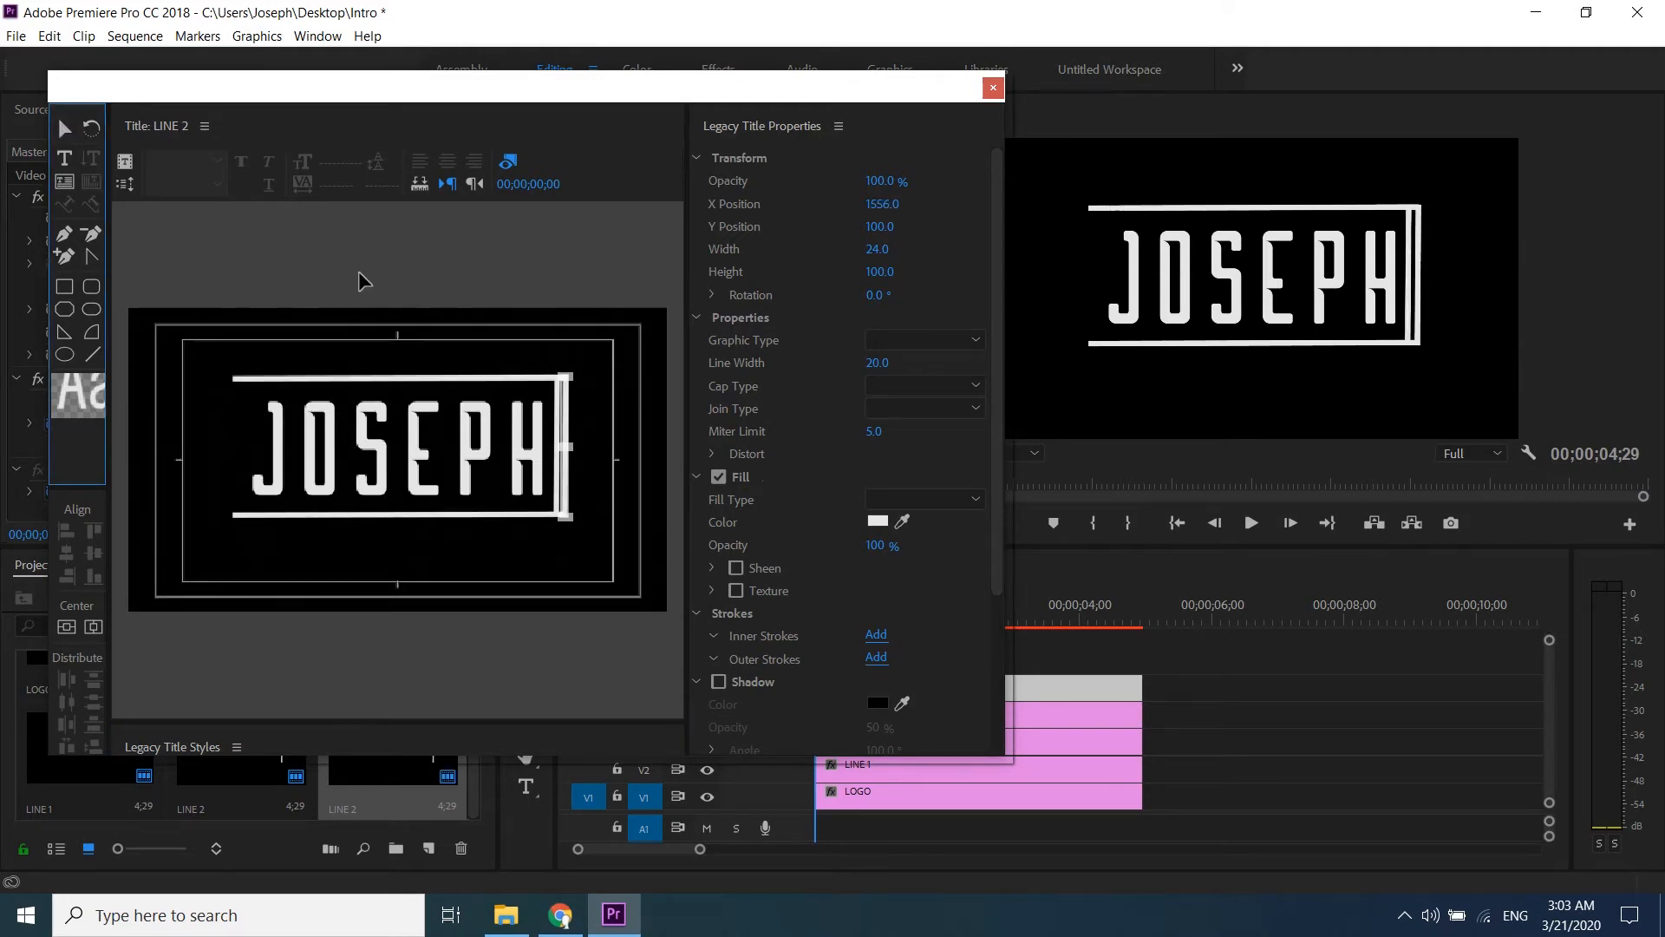
key(Left)
key(Left)
key(Left)
key(Left)
key(Left)
key(Left)
key(Left)
key(Left)
key(Left)
key(Left)
key(Left)
key(Left)
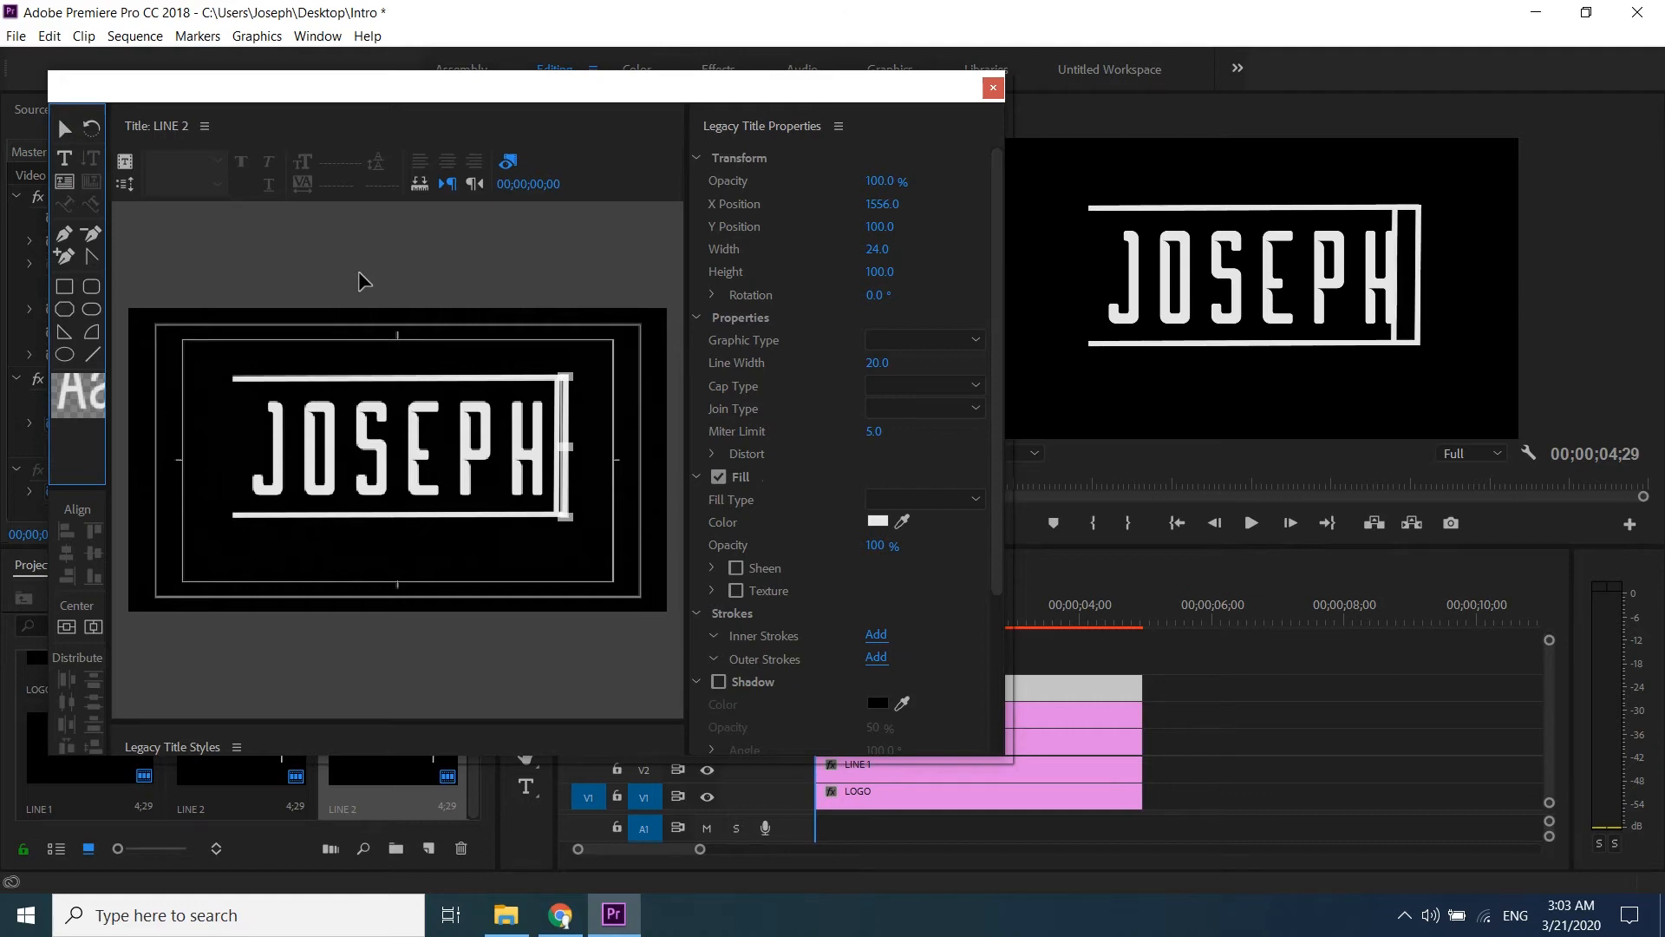
key(Left)
key(Left)
key(Left)
key(Left)
key(Left)
key(Left)
key(Left)
key(Left)
key(Left)
key(Left)
key(Left)
key(Left)
key(Left)
key(Left)
key(Left)
key(Left)
key(Left)
key(Left)
key(Left)
key(Left)
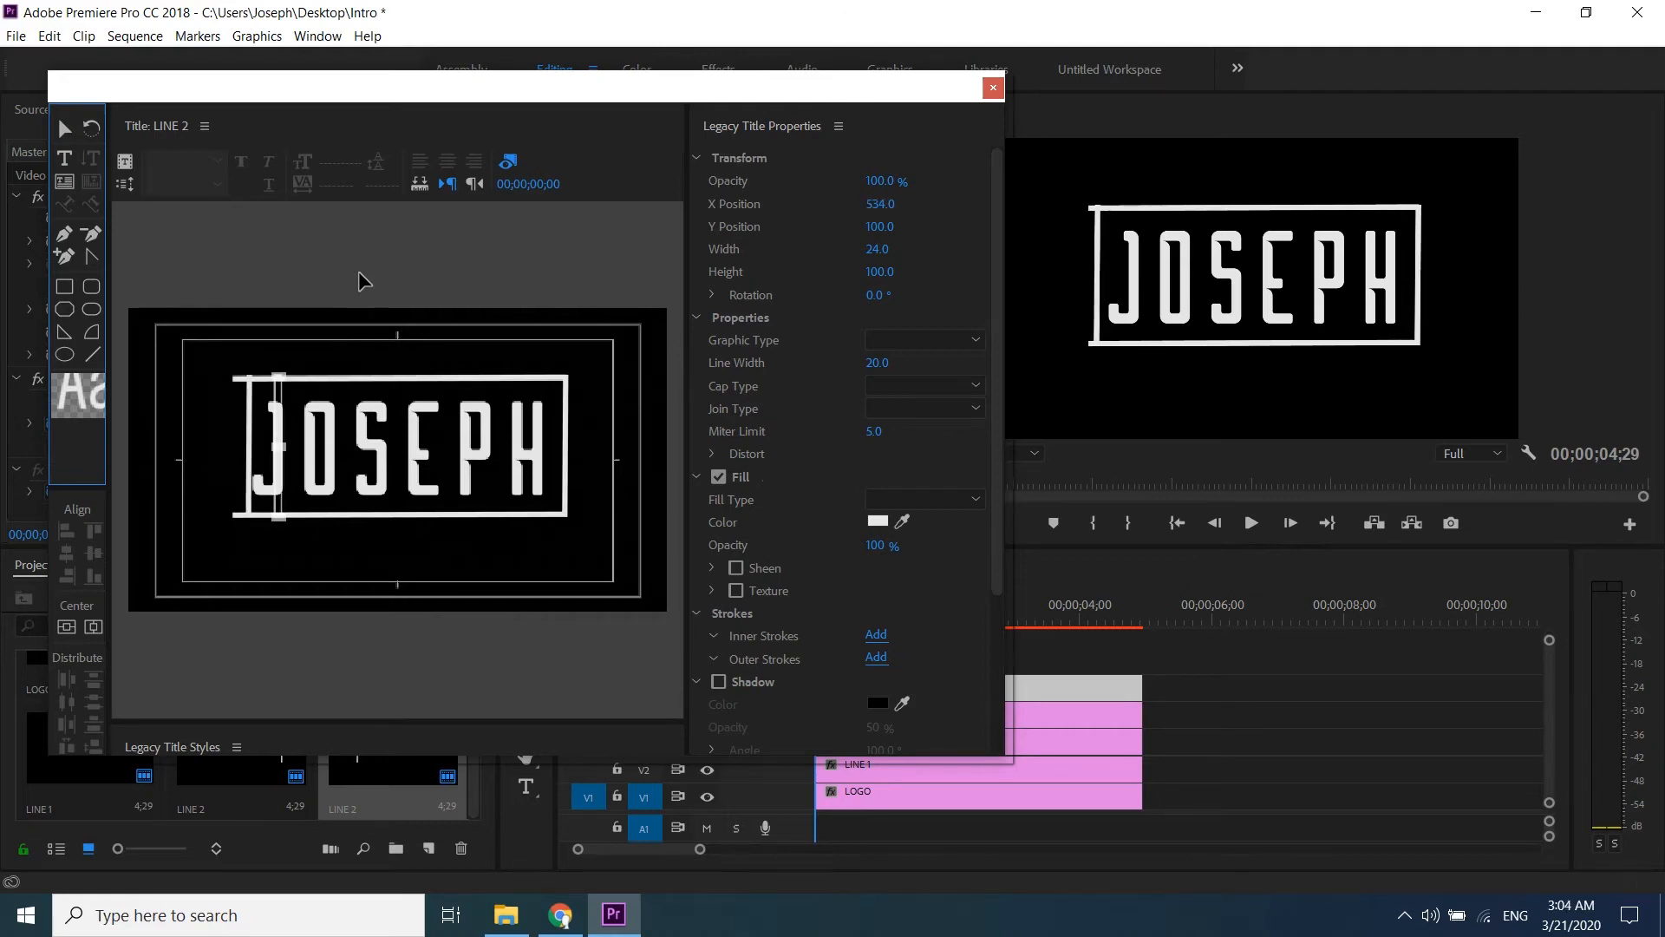
key(Left)
key(Left)
key(Left)
key(Left)
key(Left)
key(Left)
key(Left)
key(Left)
key(Left)
key(Left)
key(Left)
key(Left)
key(Left)
key(Left)
key(Left)
key(Left)
key(Left)
key(Left)
key(Left)
key(Left)
key(Left)
key(Left)
key(Left)
key(Left)
key(Left)
key(Left)
key(Left)
key(Left)
key(Left)
key(Left)
key(Left)
key(Left)
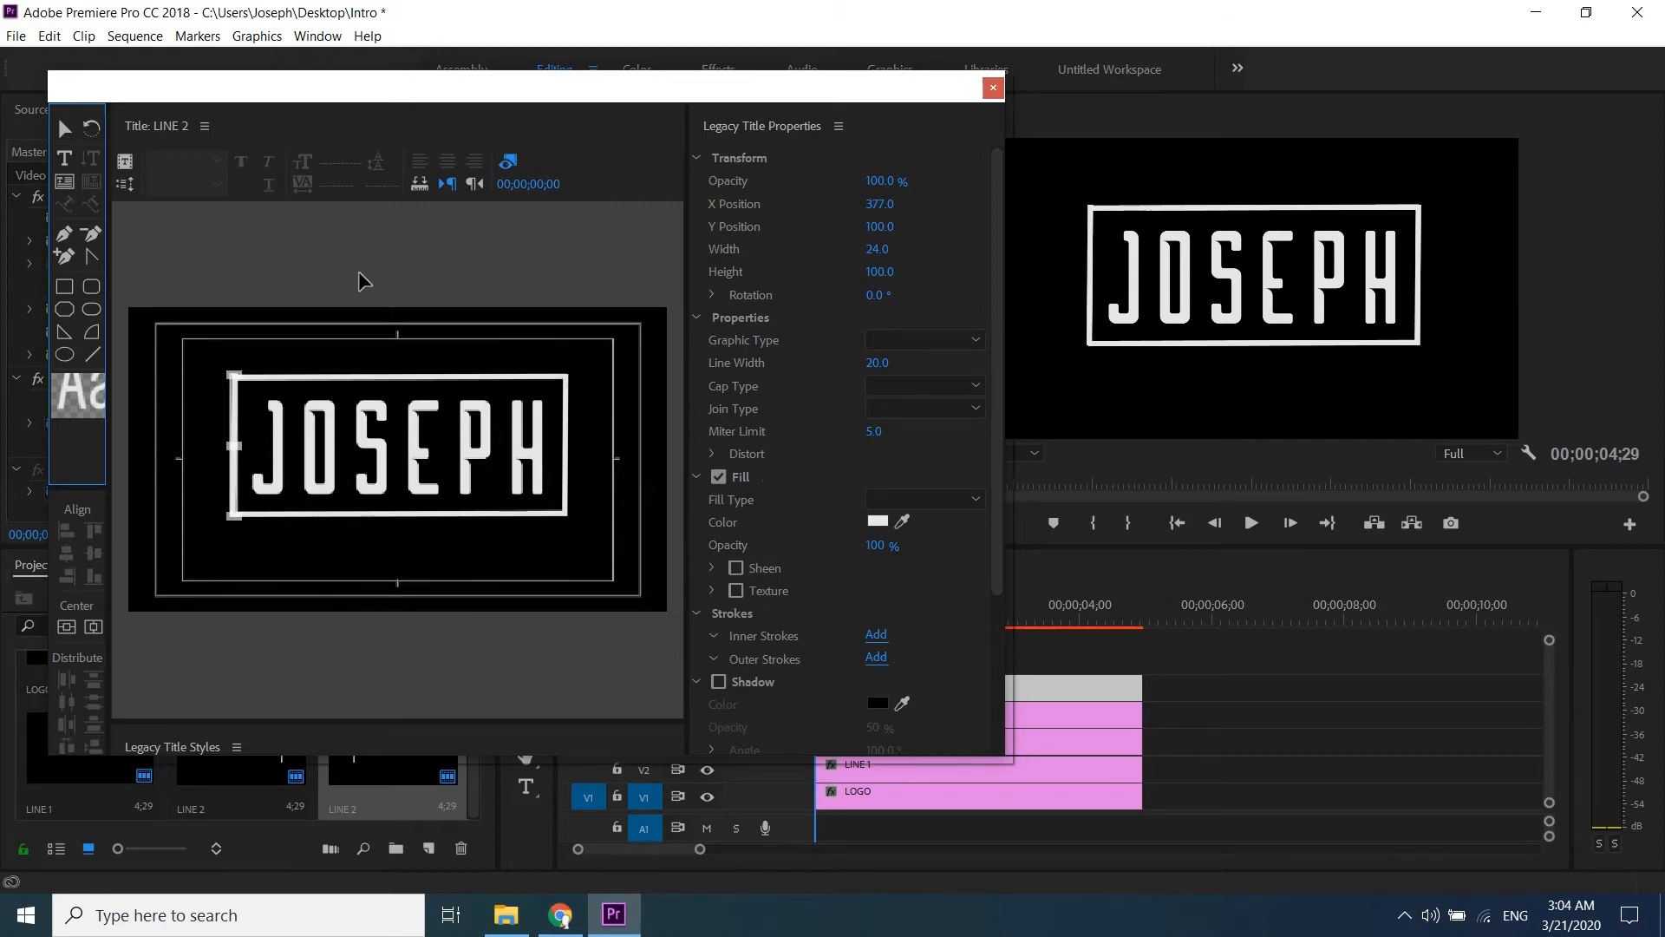
key(Down)
click(992, 89)
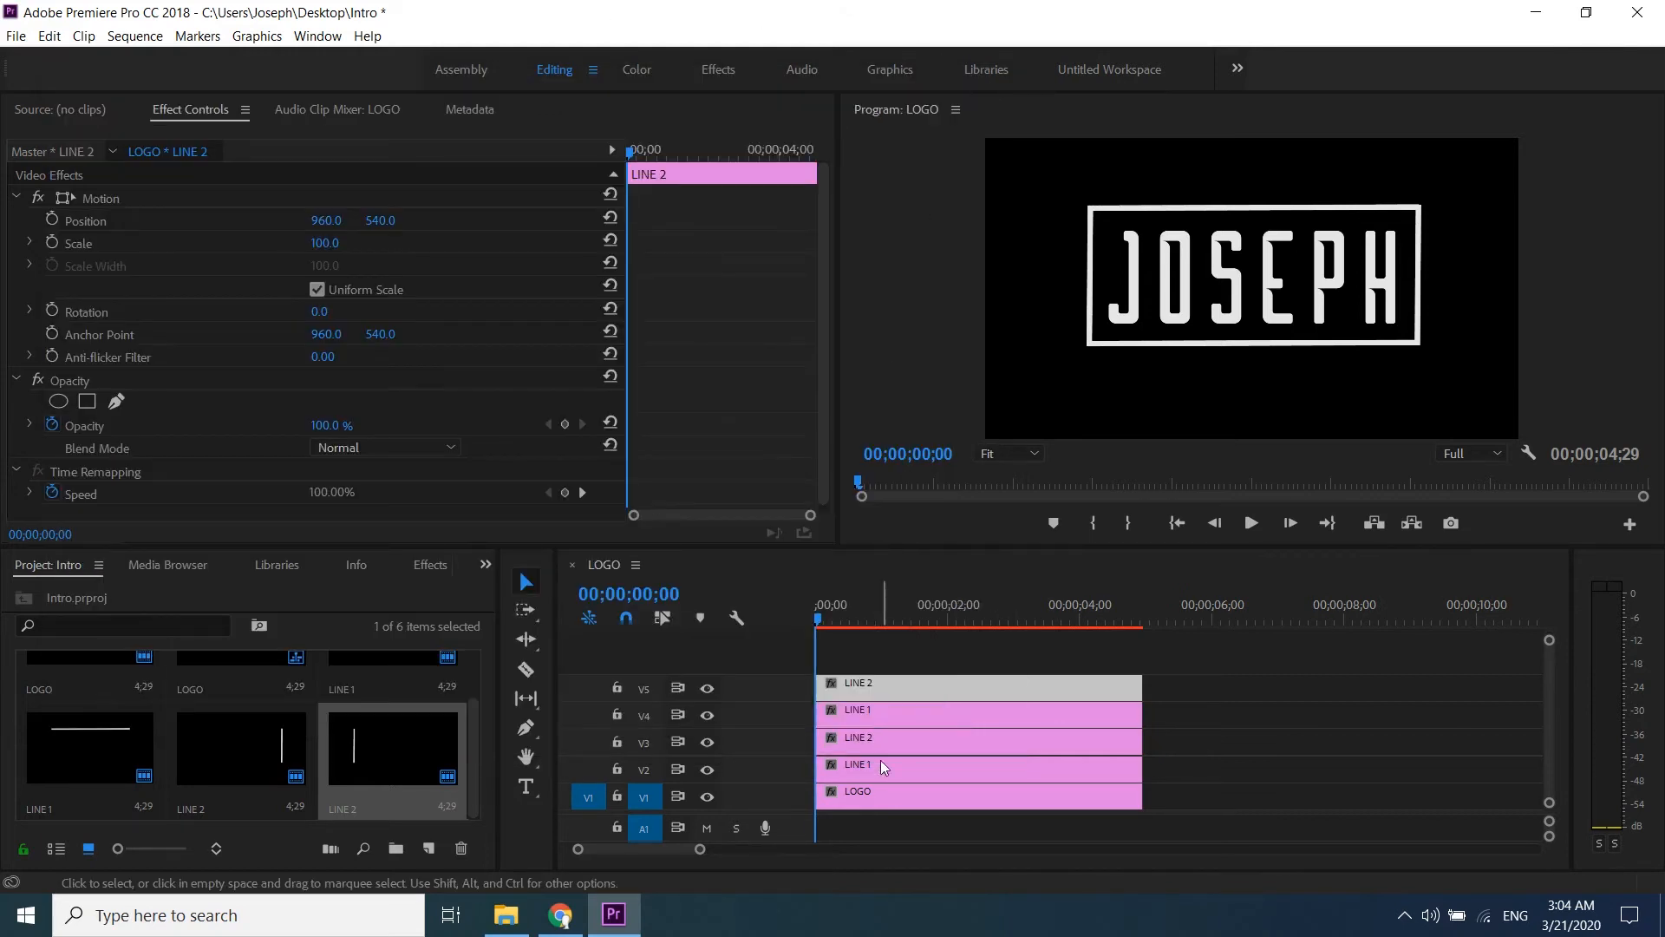
Step: Set the LOGO clip's Scale to 0 and enable Scale keyframing at the sequence start
click(877, 796)
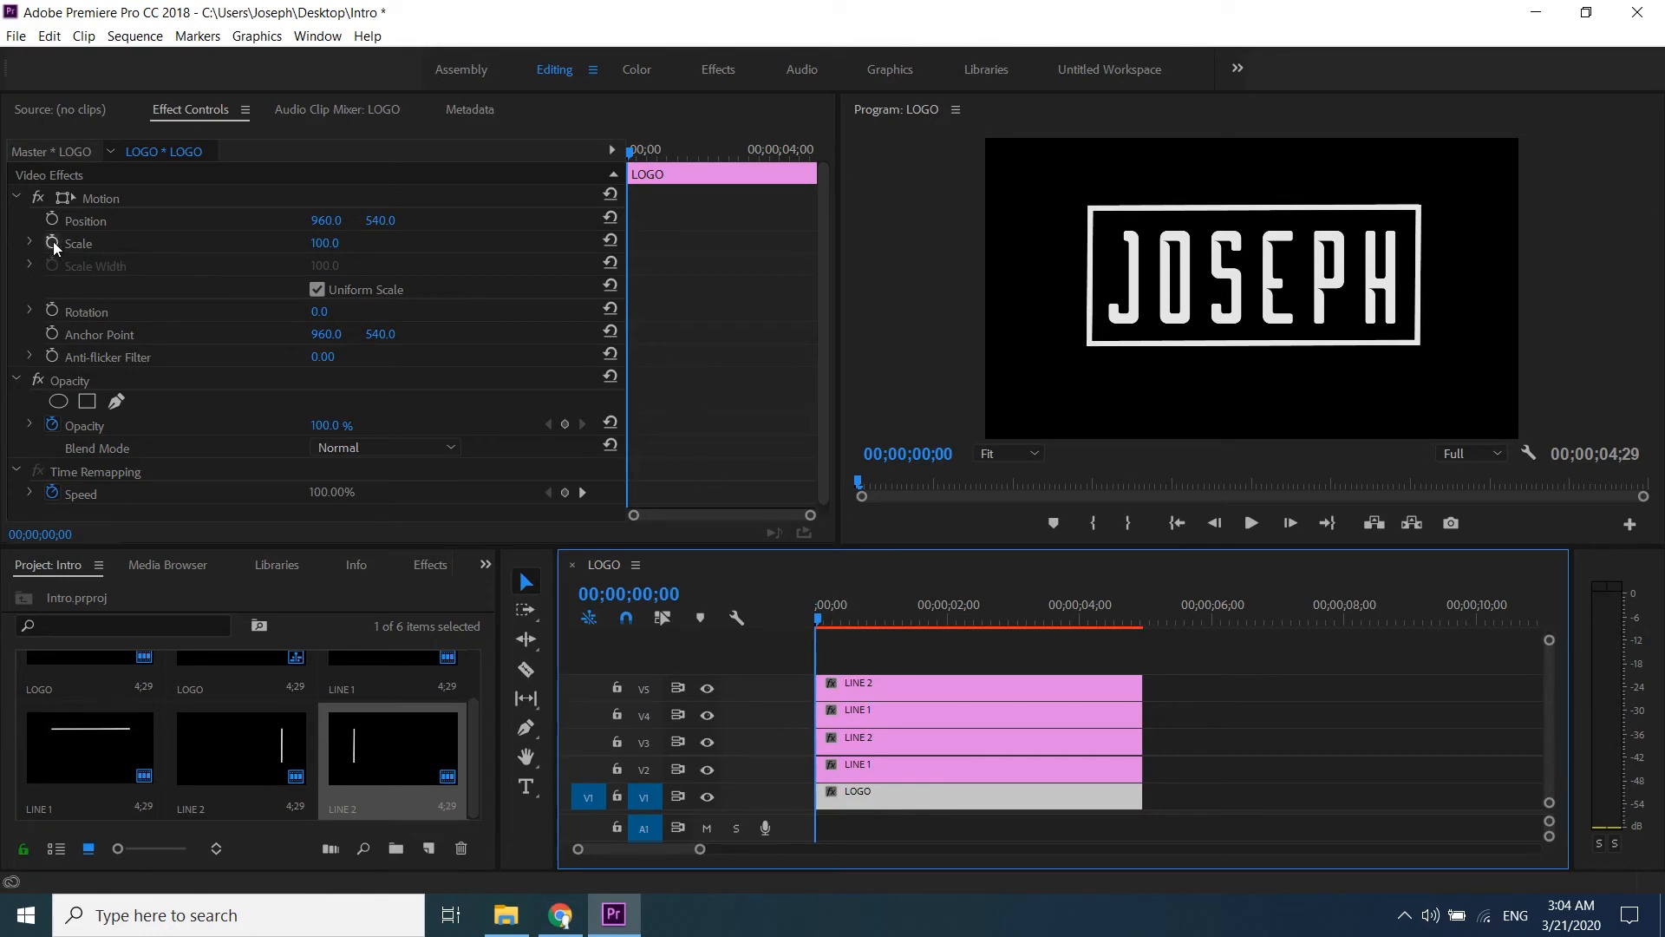
click(330, 242)
text(0)
key(Return)
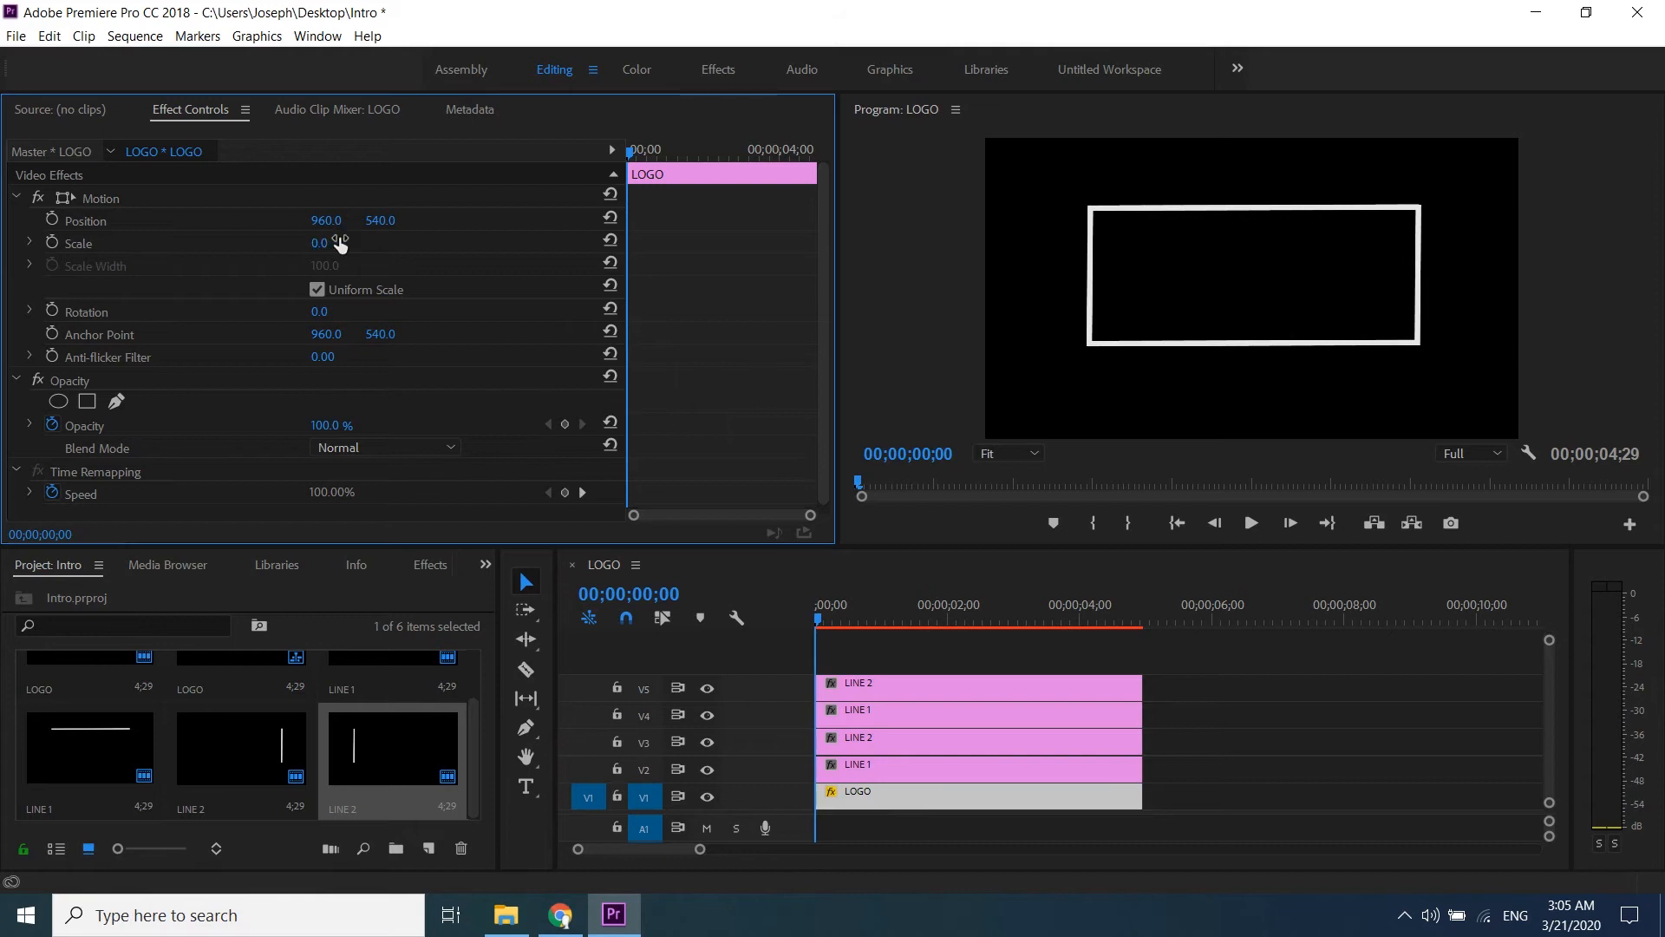
click(49, 245)
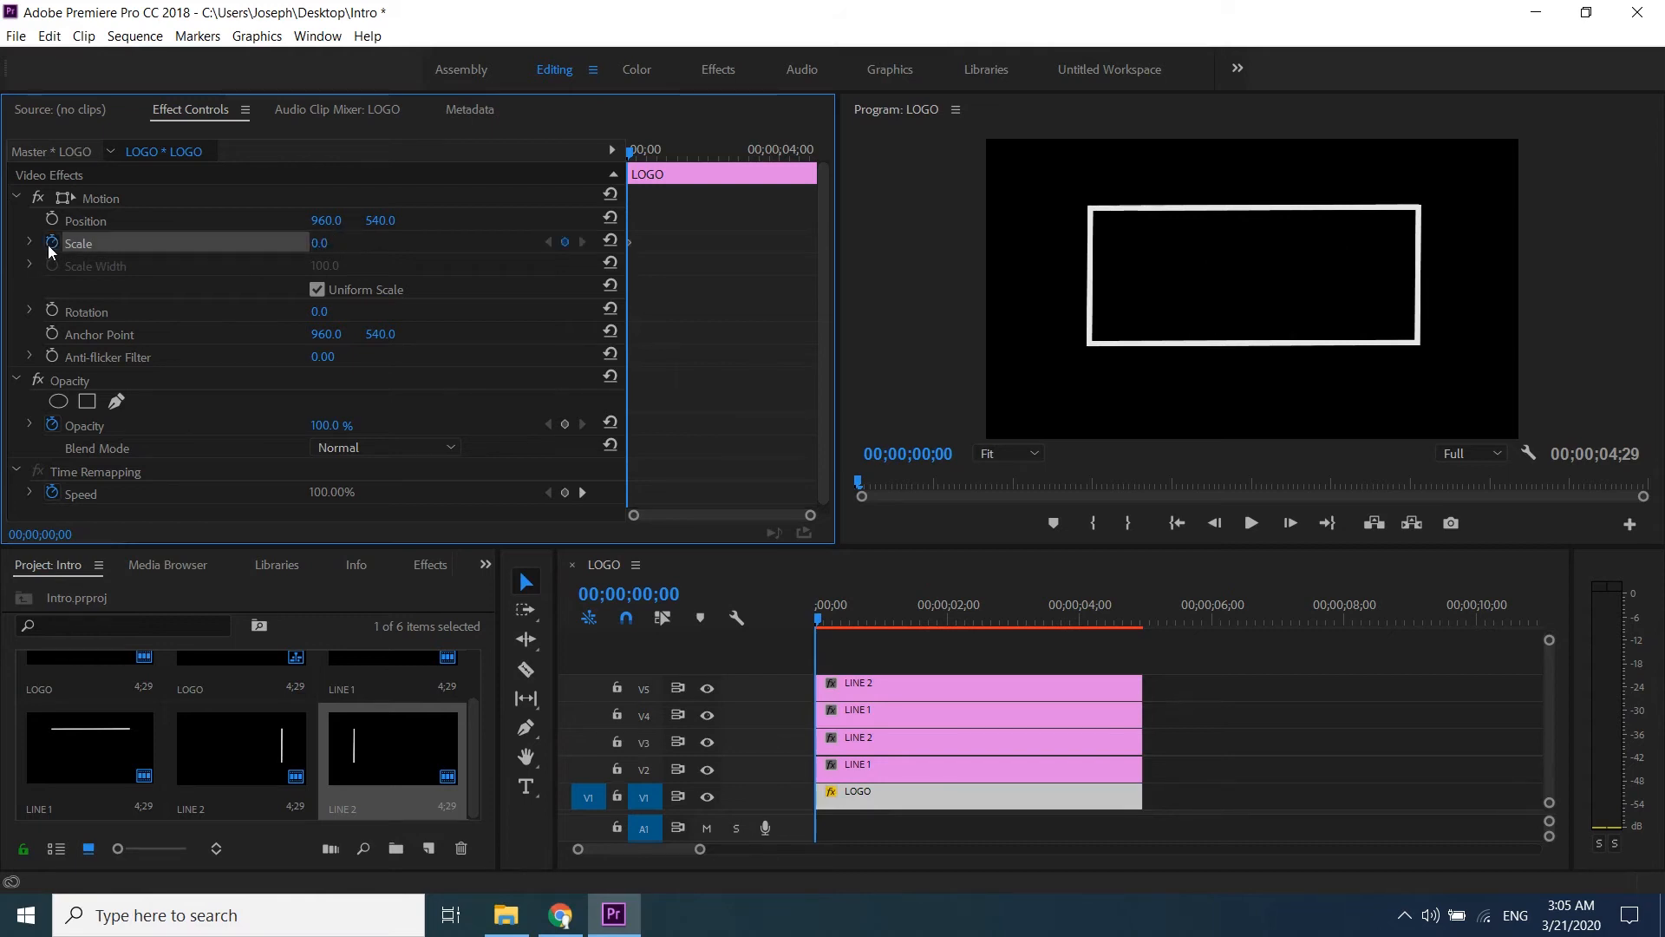
Step: Add a Scale keyframe of 100 to the LOGO clip at 00;00;01;00
key(space)
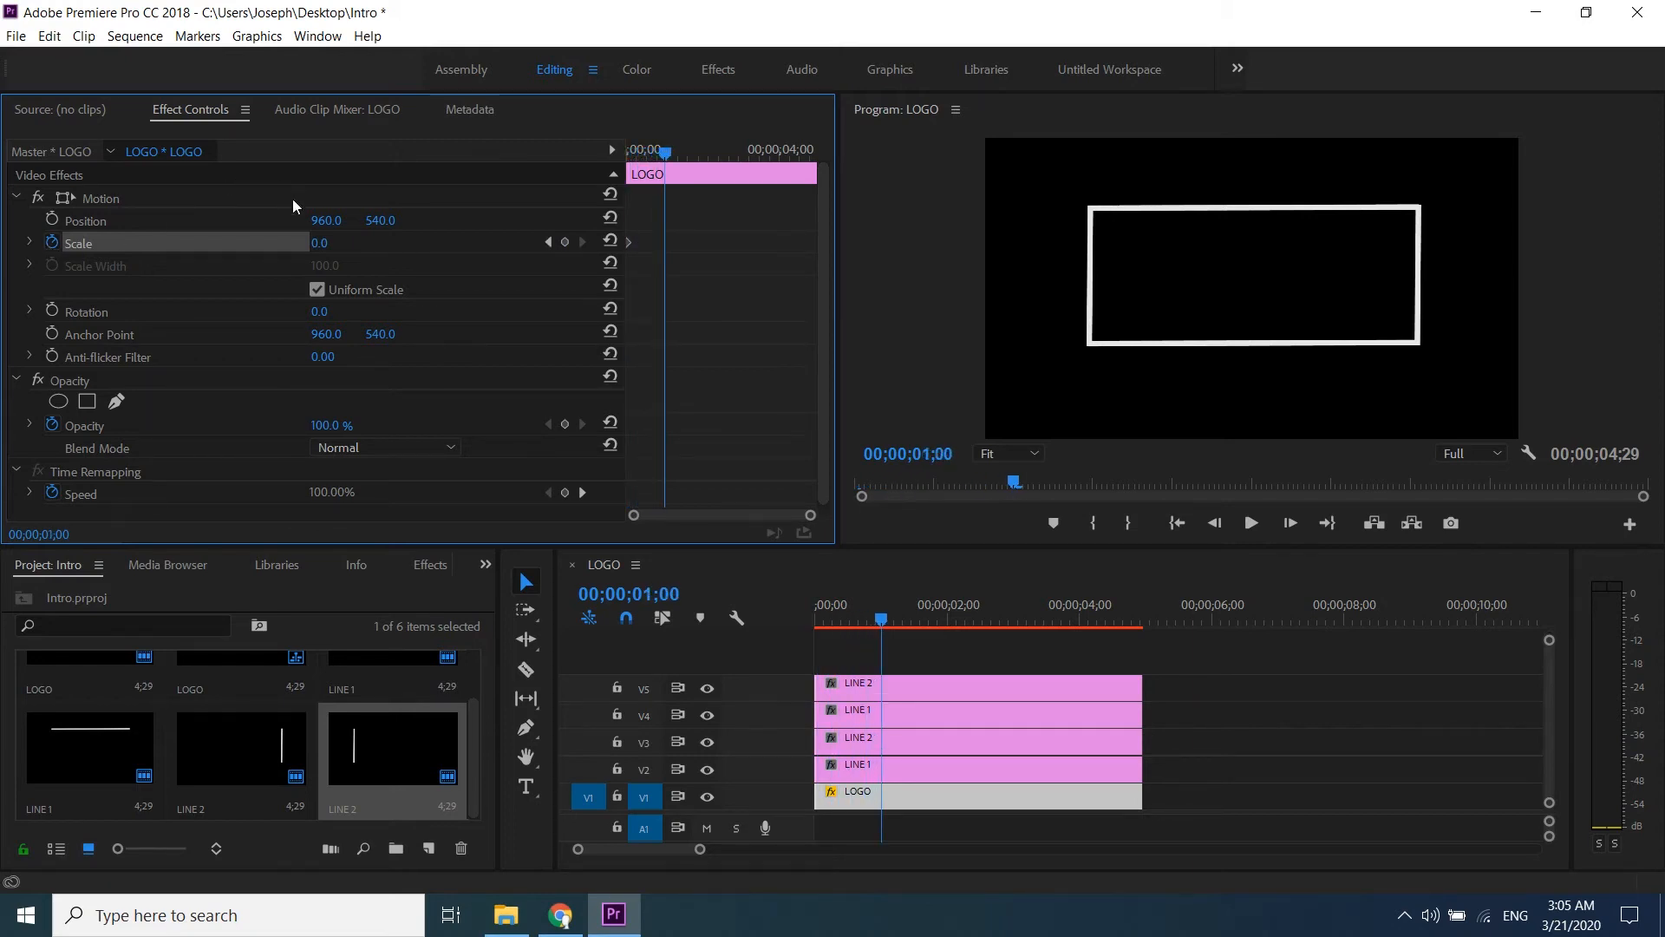
click(336, 240)
text(100)
key(Return)
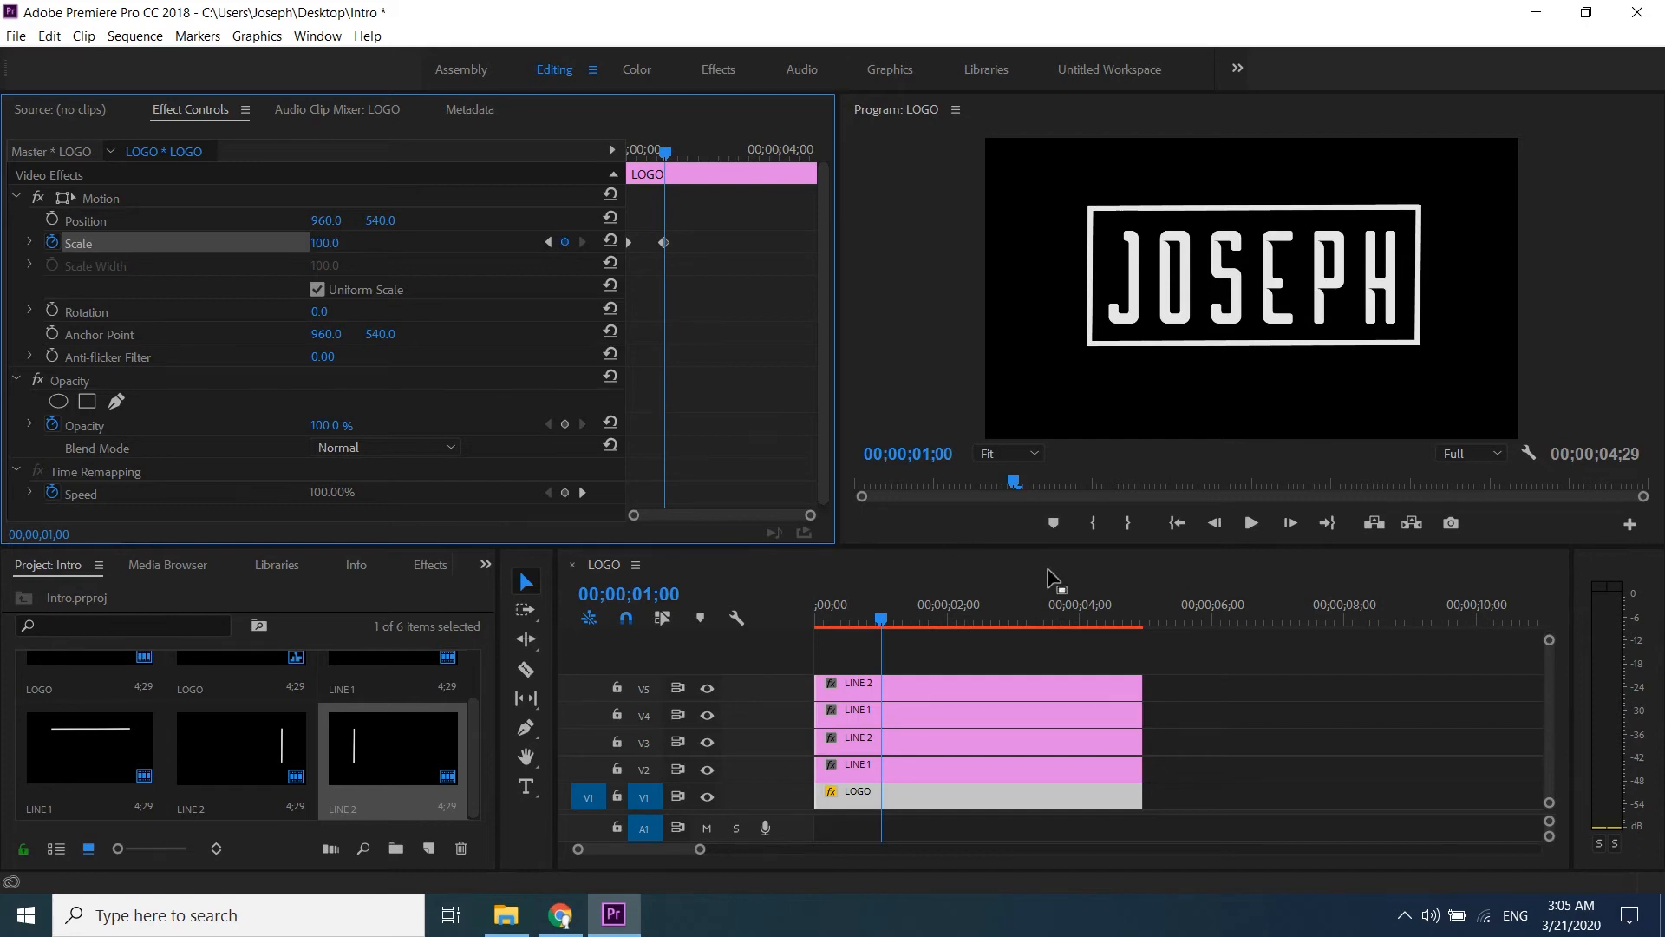
Step: Play the logo's scale animation from the sequence start, and return the playhead to 00;00;01;00
drag(883, 621, 803, 617)
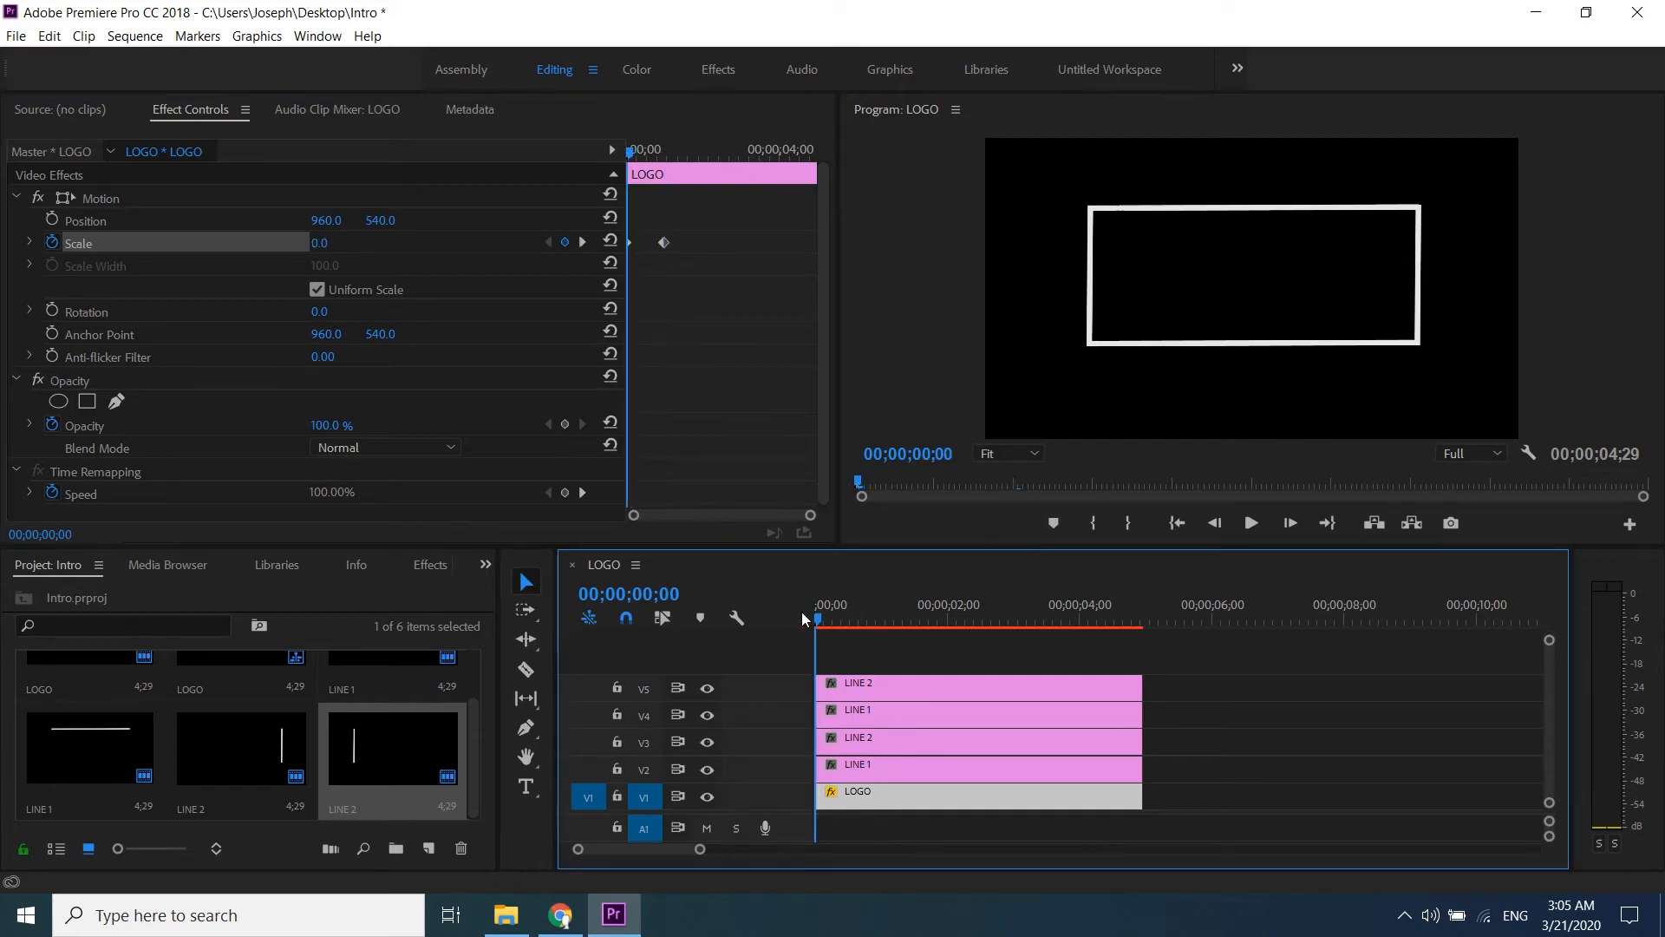
click(1252, 523)
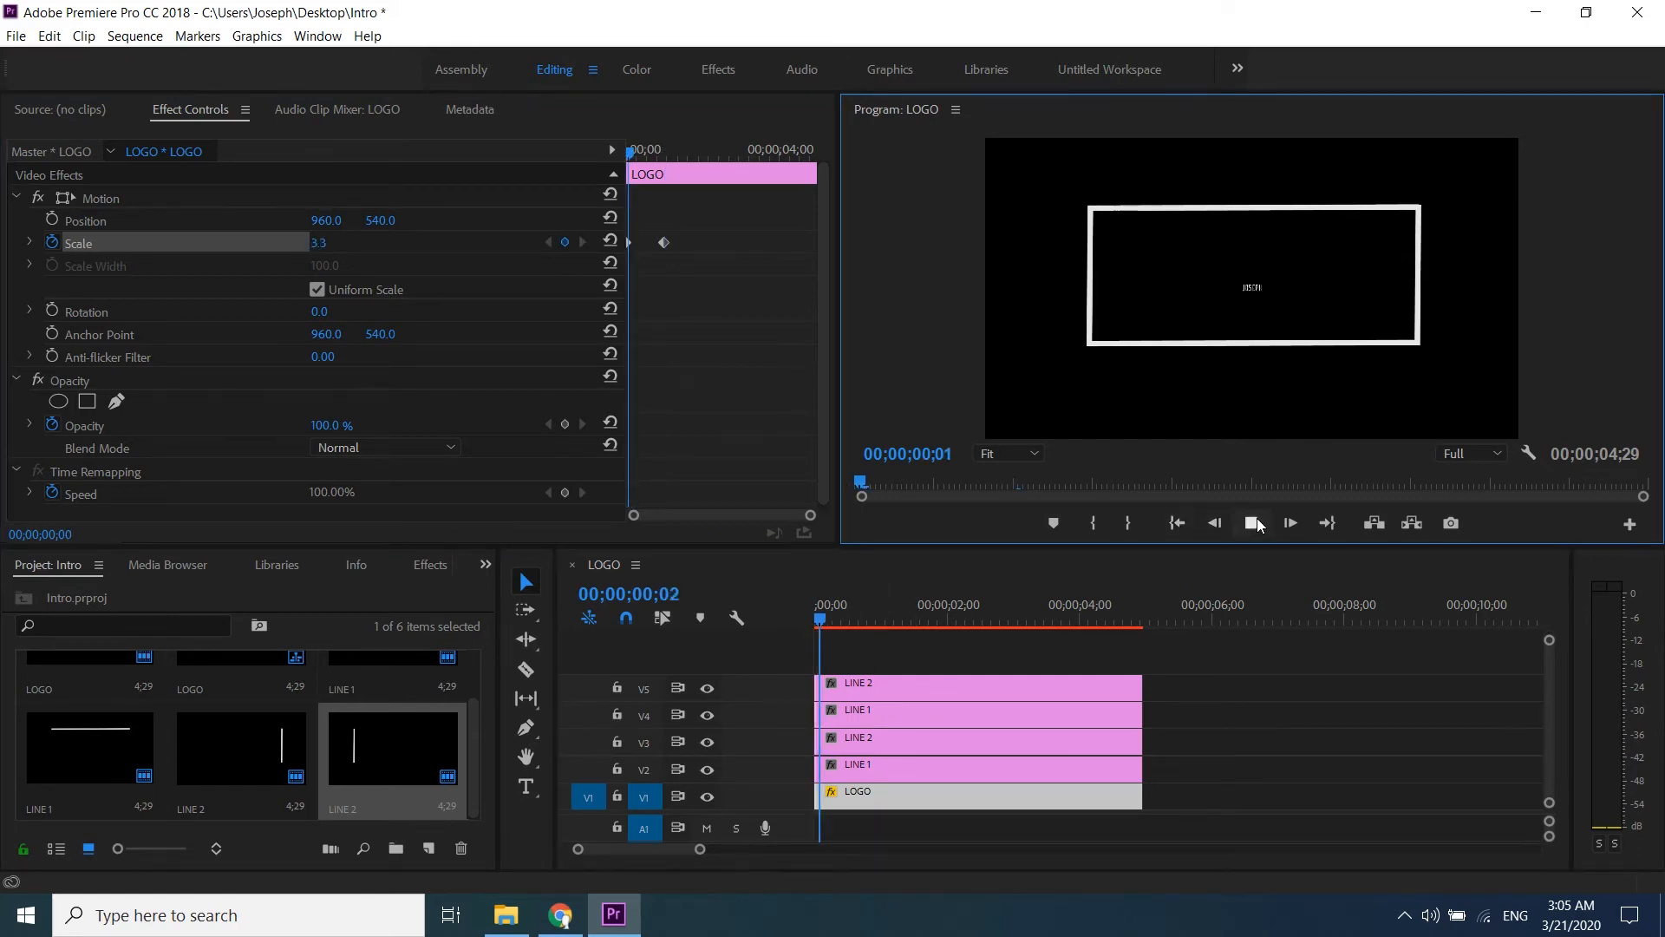
click(1252, 523)
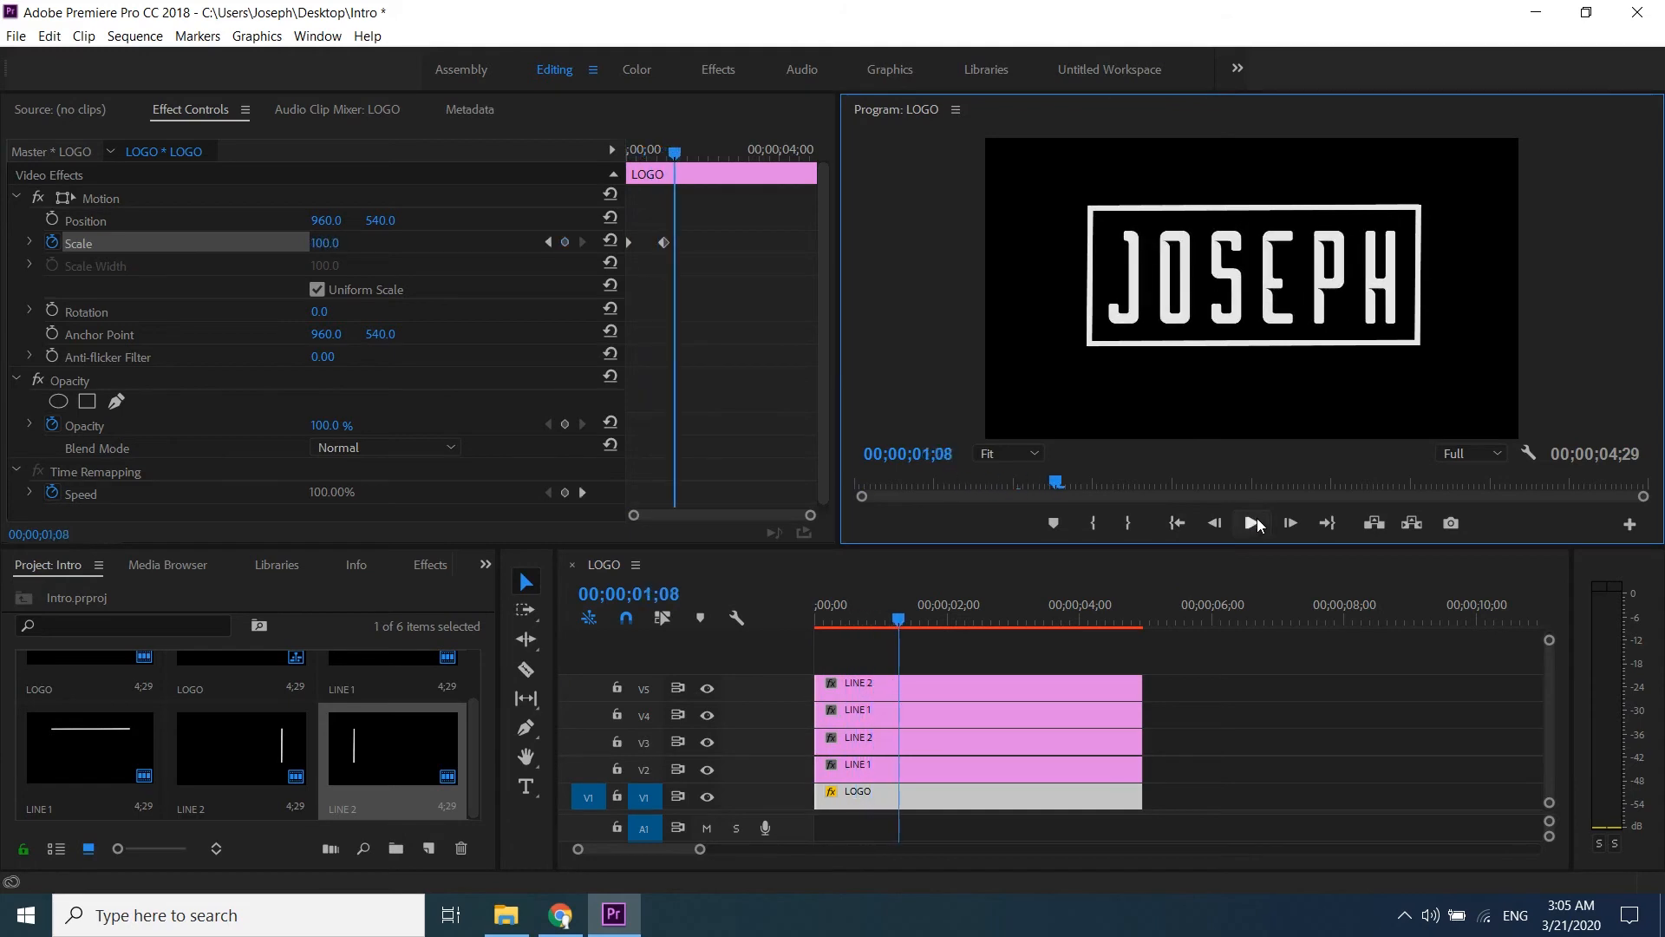
key(Left)
key(Left)
key(Left)
key(Left)
key(Left)
key(Left)
key(Left)
key(Left)
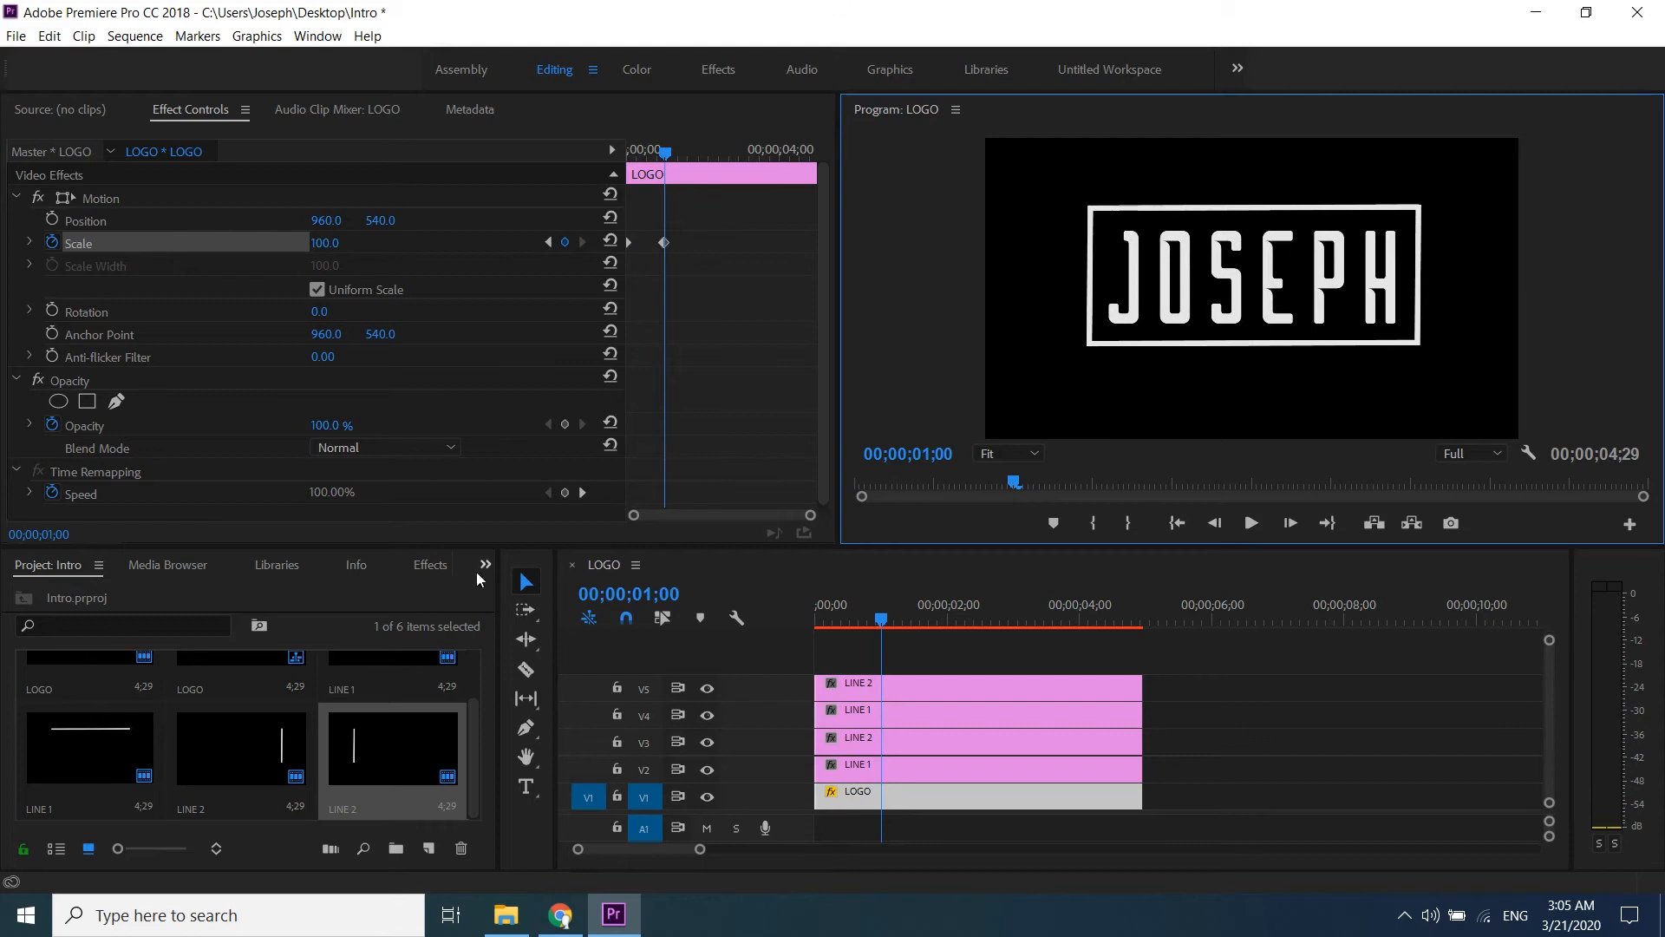
Step: Find the Crop video effect and apply it to the four line clips on tracks V2 to V5
click(430, 566)
click(42, 592)
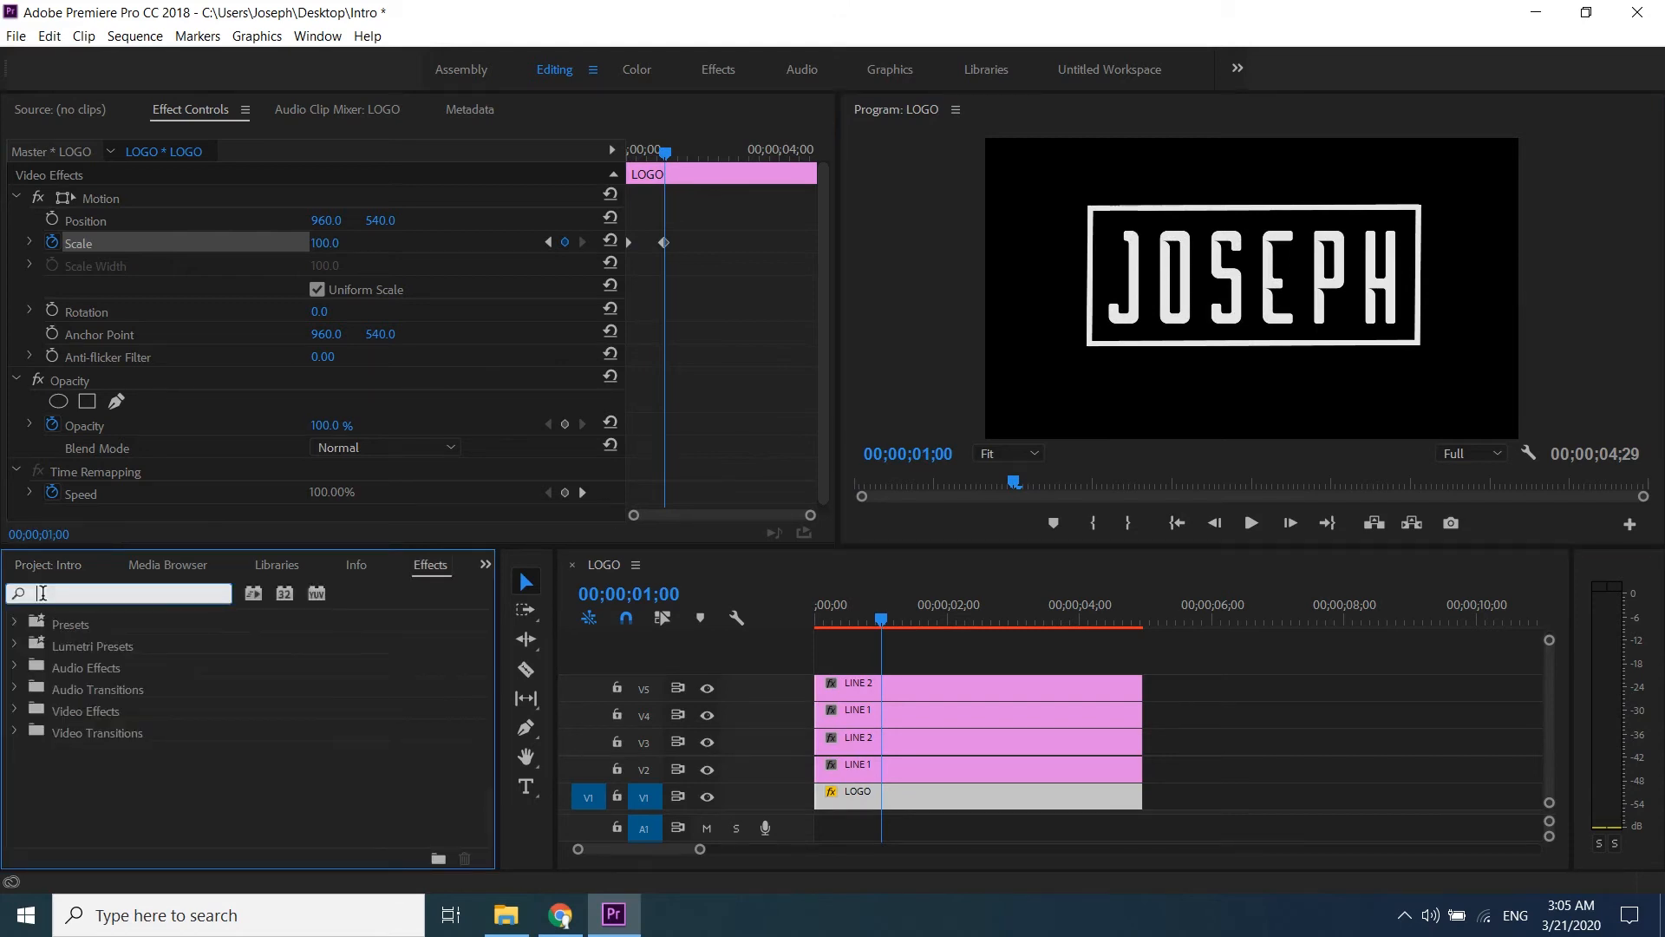
text(crop)
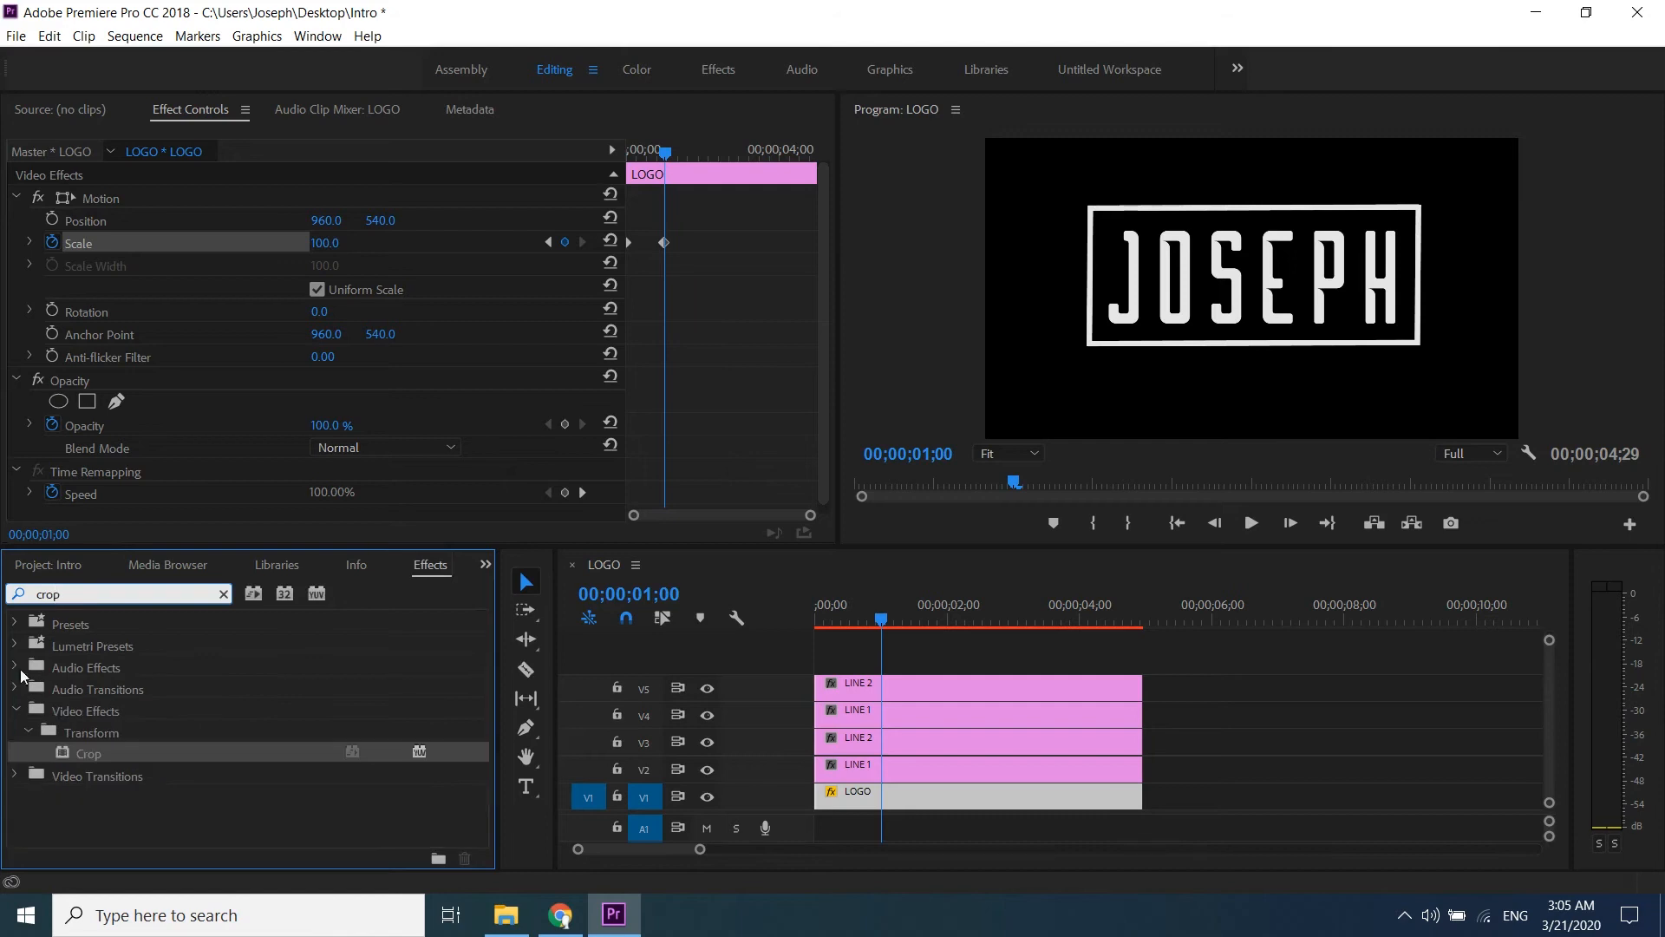
drag(65, 752, 857, 771)
drag(65, 753, 864, 745)
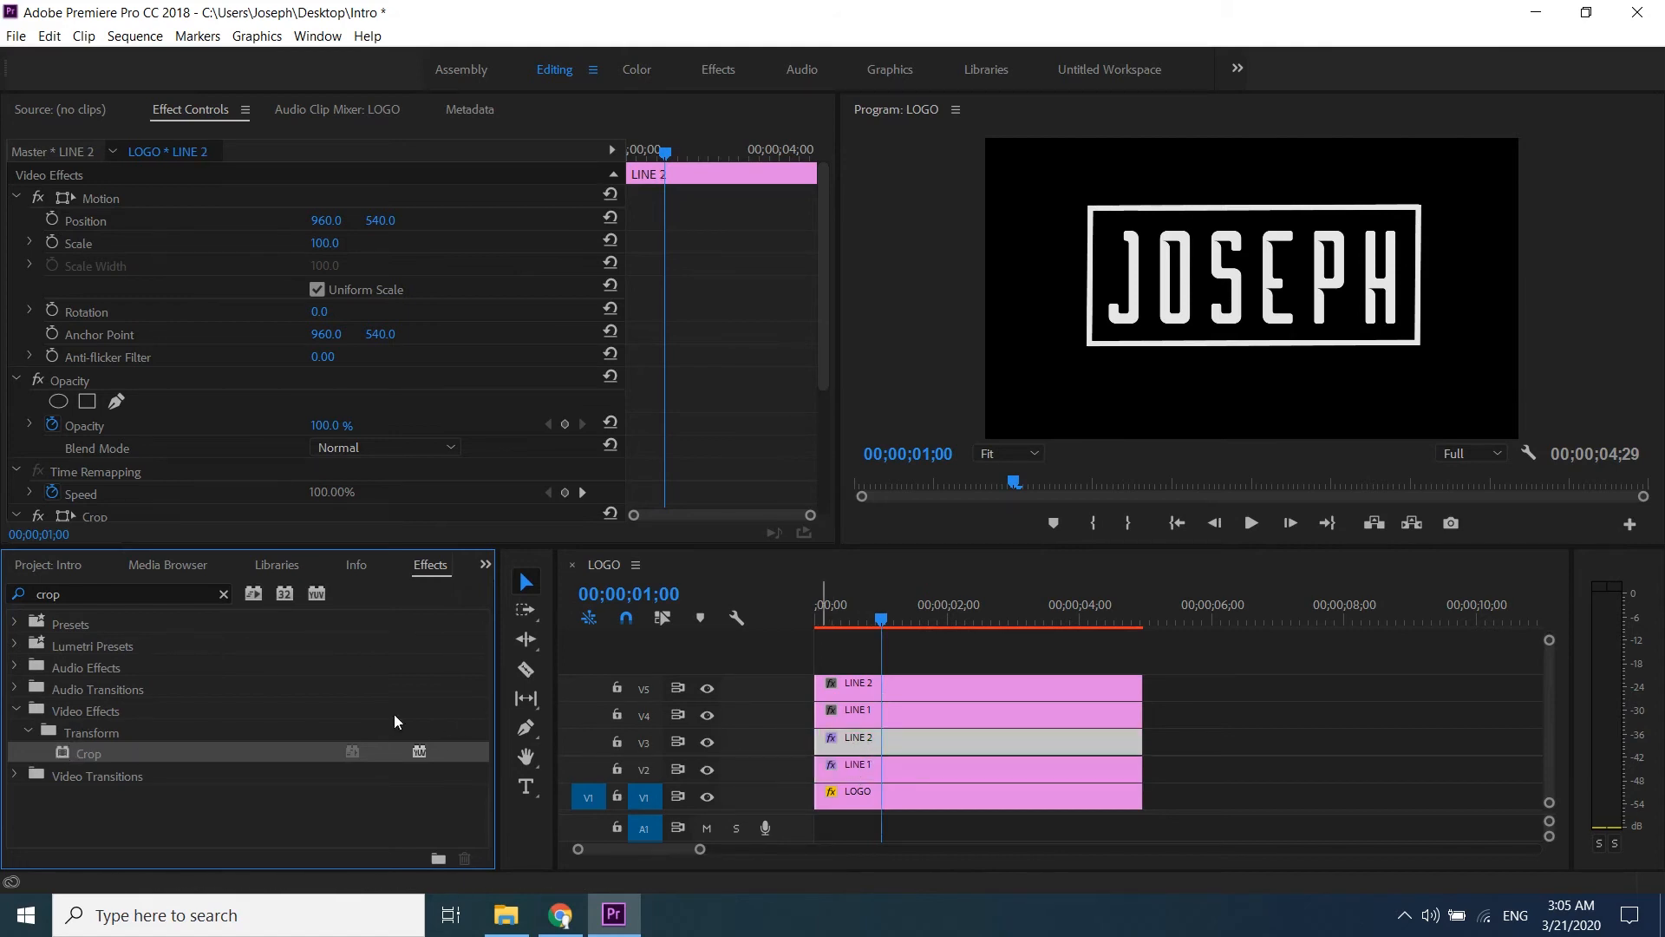
drag(60, 757, 886, 727)
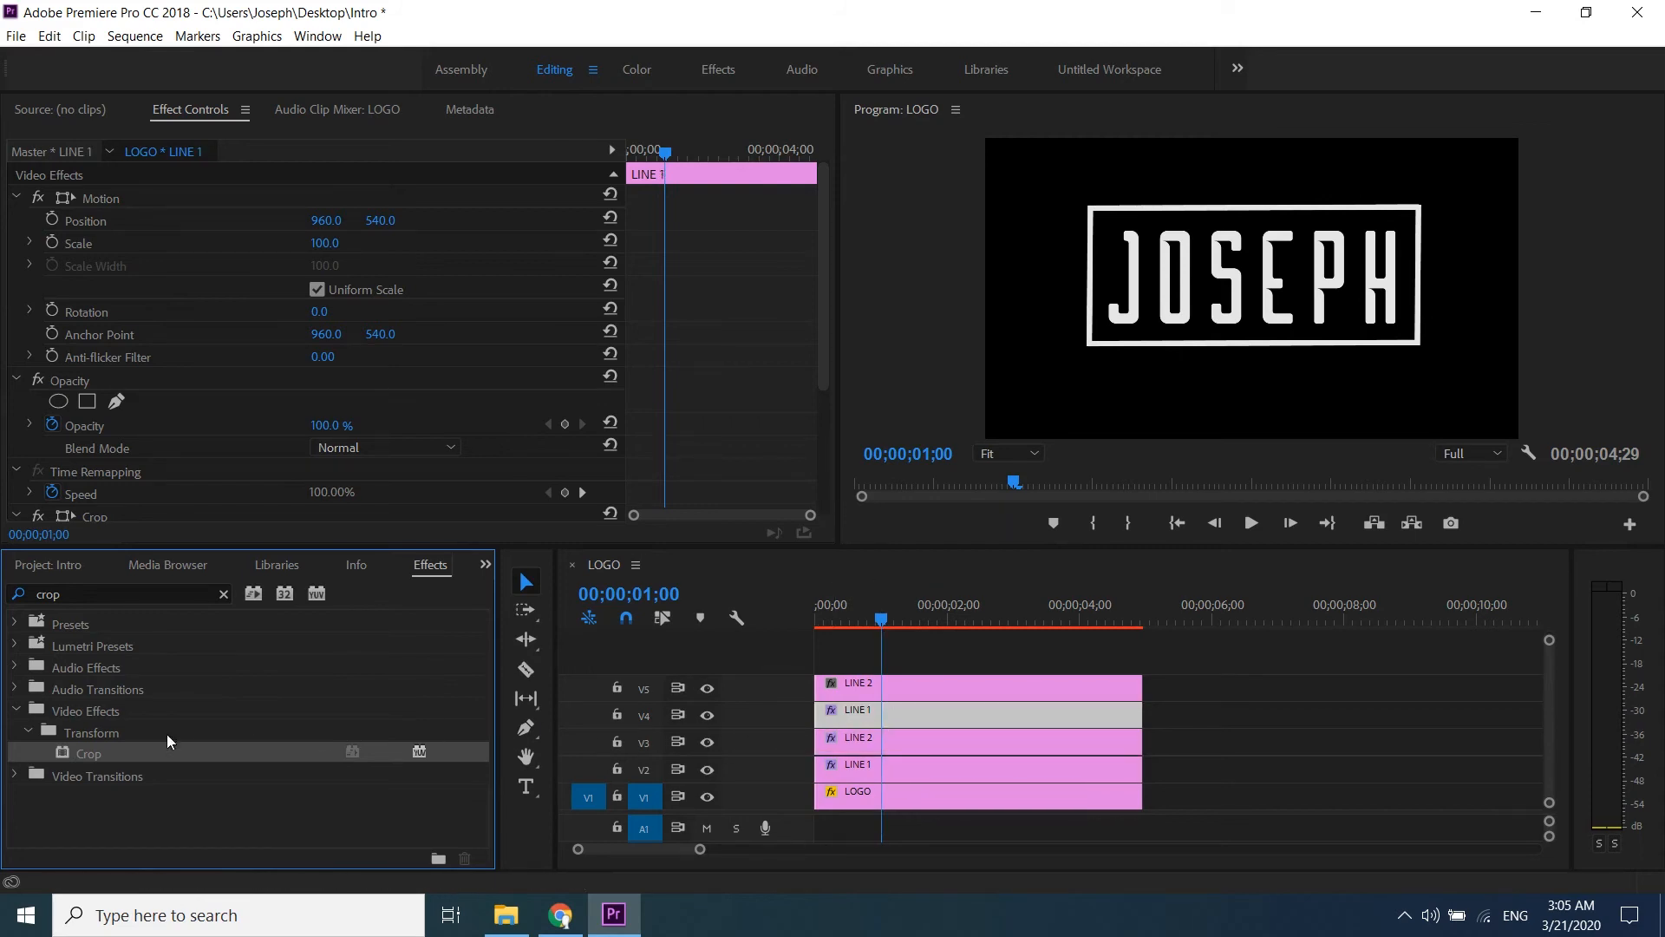
drag(68, 758, 861, 683)
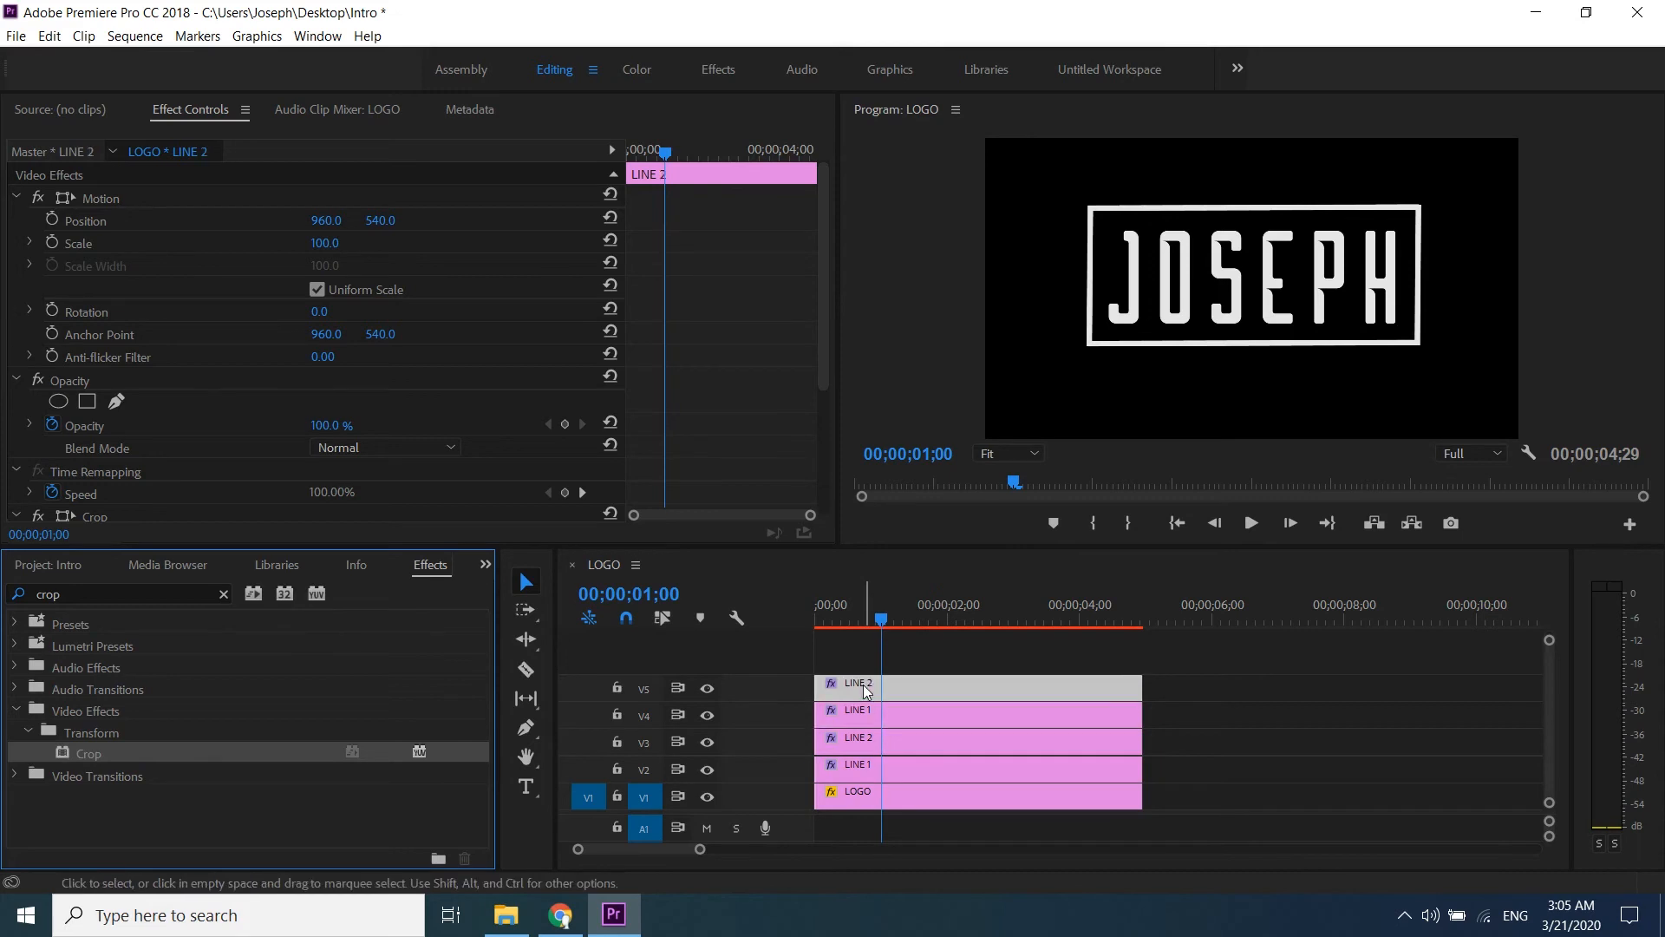
Step: Set the V2 LINE 1 clip's Crop Right value to 100% and enable its keyframing at 00;00;01;00
click(960, 763)
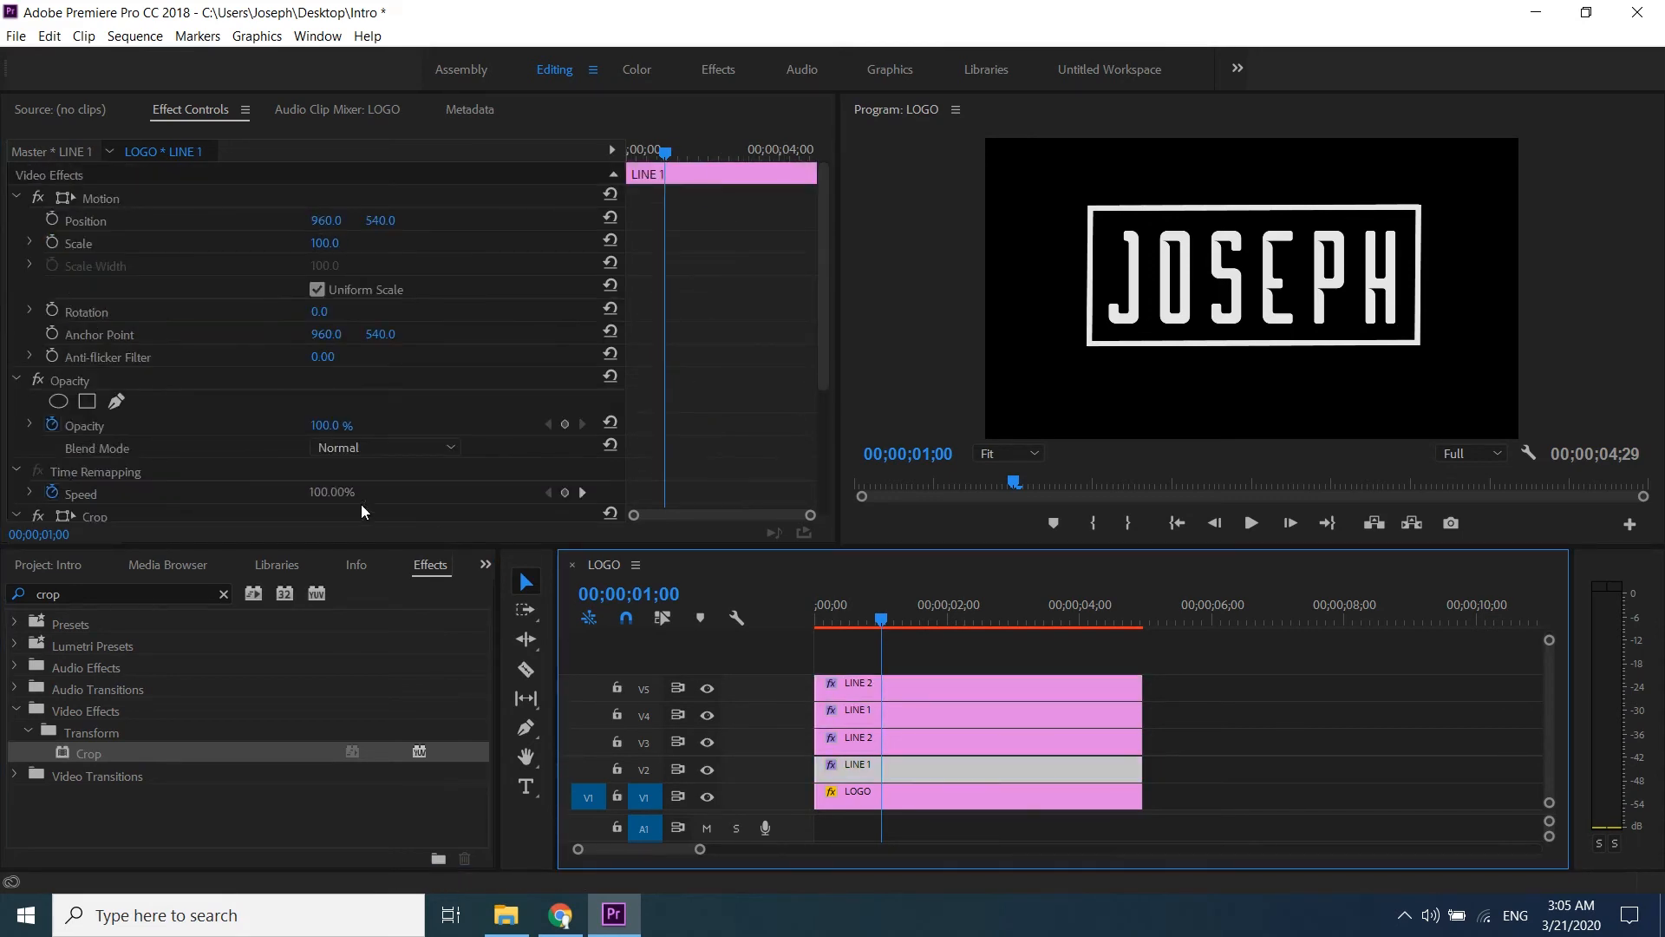
drag(825, 335, 818, 486)
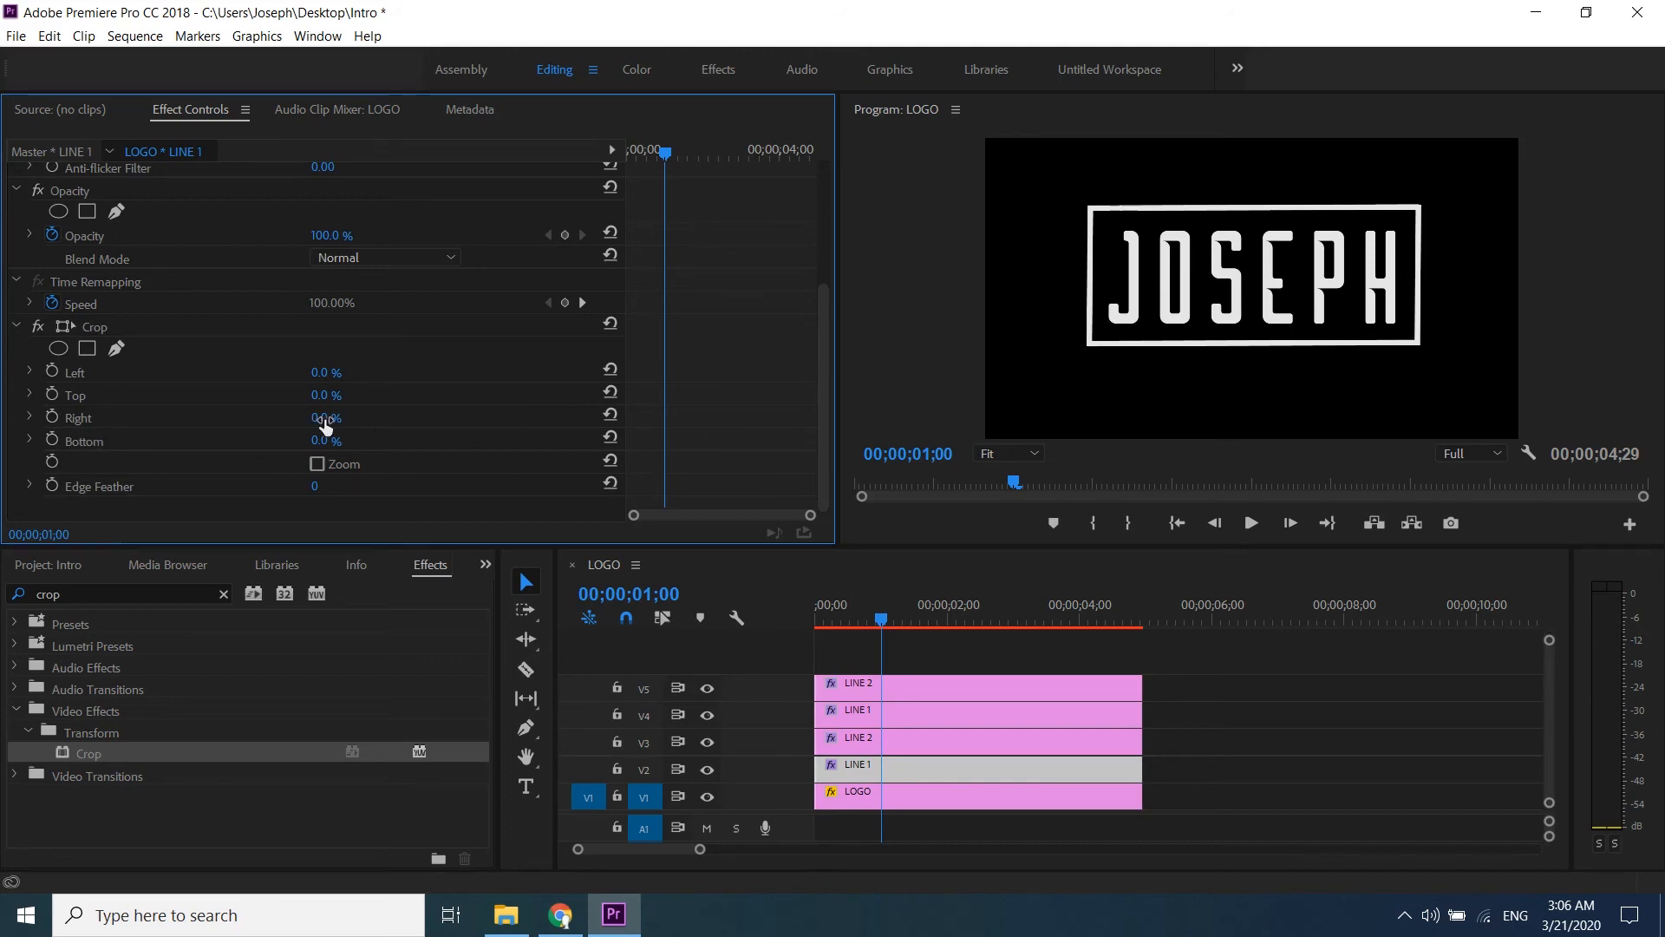
click(325, 420)
text(1)
key(Return)
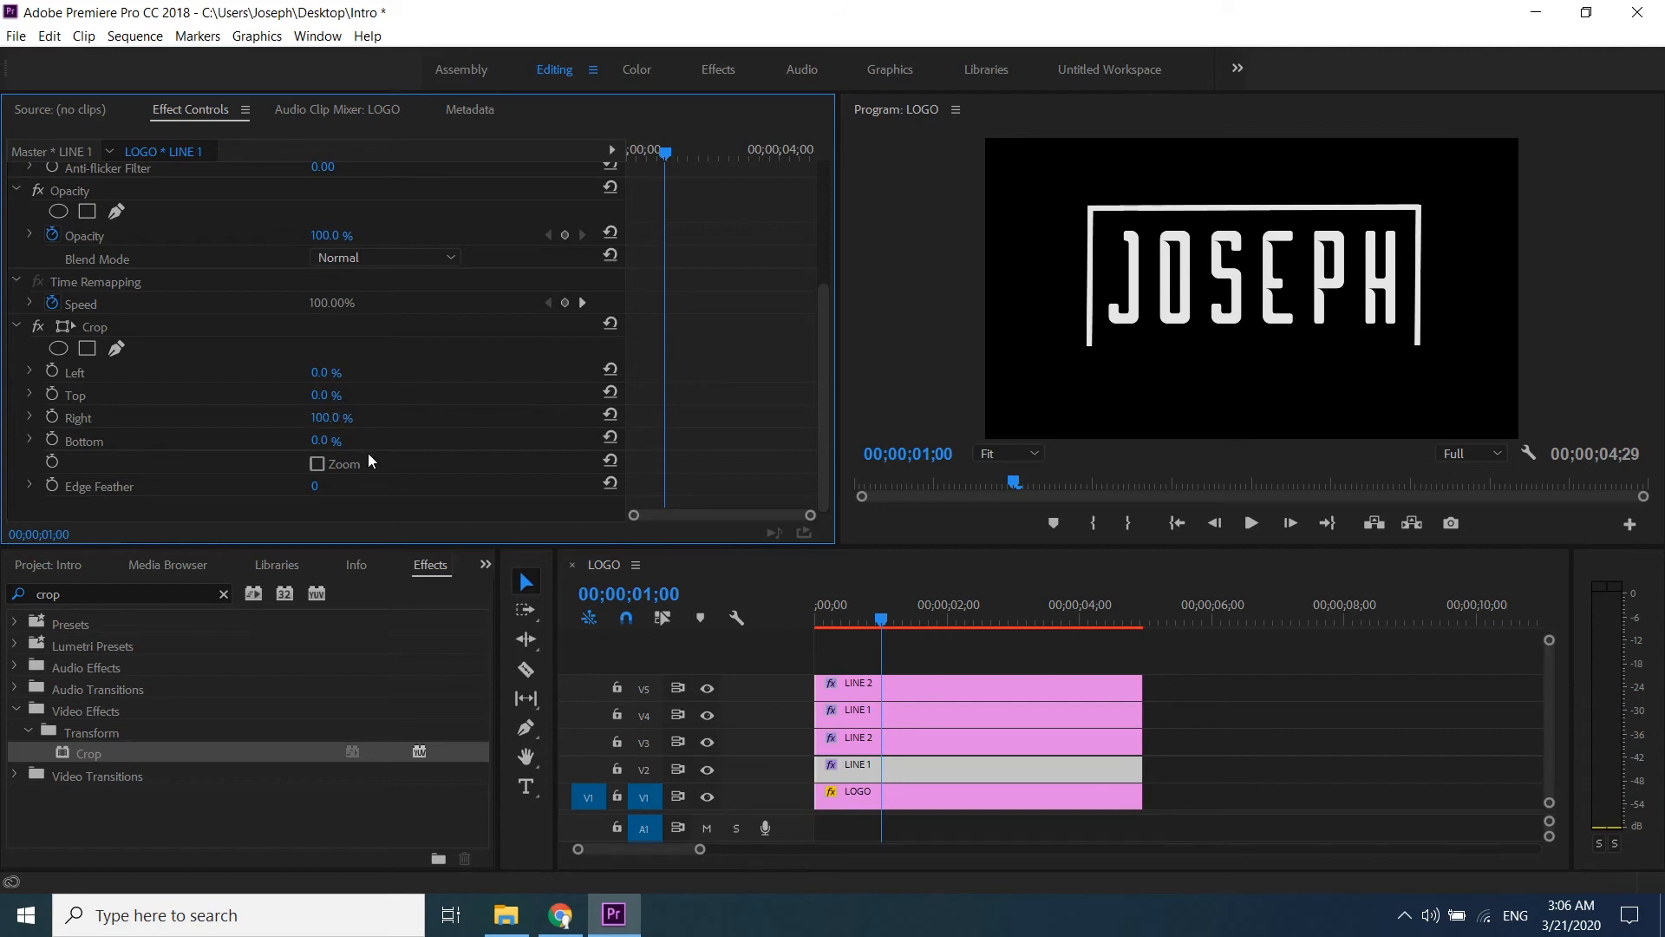
click(52, 419)
Step: Add a Crop Right keyframe of 0% to the V2 LINE 1 clip at 00;00;02;00
key(Right)
key(Right)
key(Right)
key(Right)
key(Right)
key(Right)
key(Right)
key(Right)
key(Right)
key(Right)
key(Right)
key(Right)
key(Right)
key(Right)
key(Right)
key(Right)
key(Right)
key(Right)
key(Right)
key(Right)
key(Right)
key(Right)
key(Right)
key(Right)
key(Left)
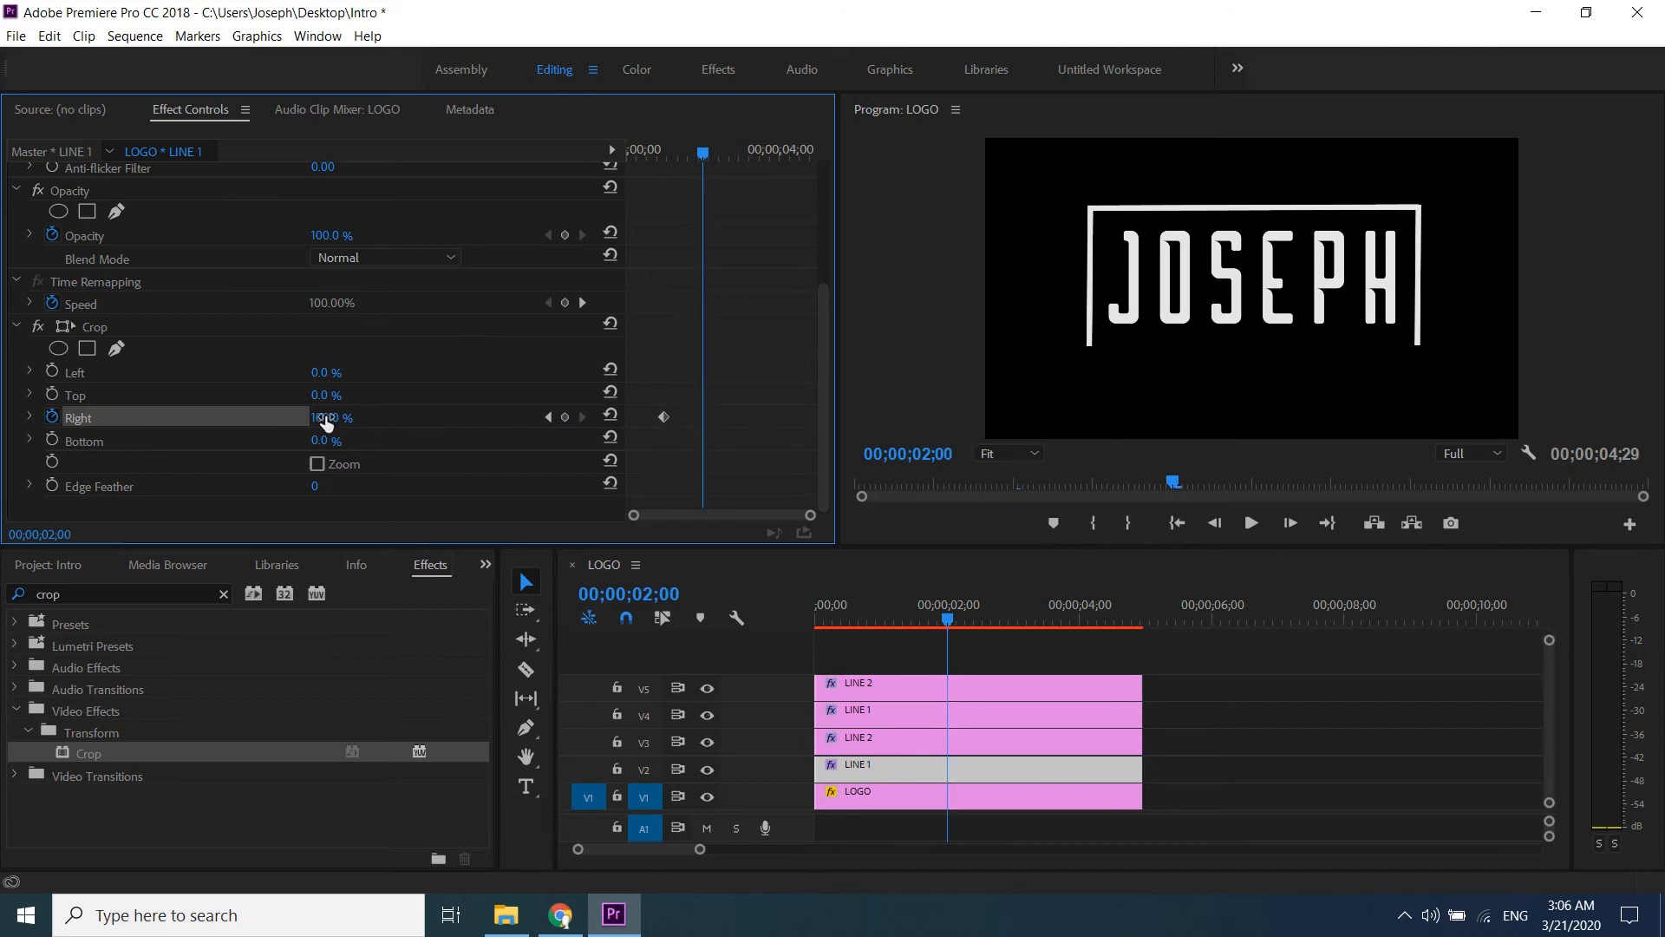
click(326, 421)
text(0)
key(Return)
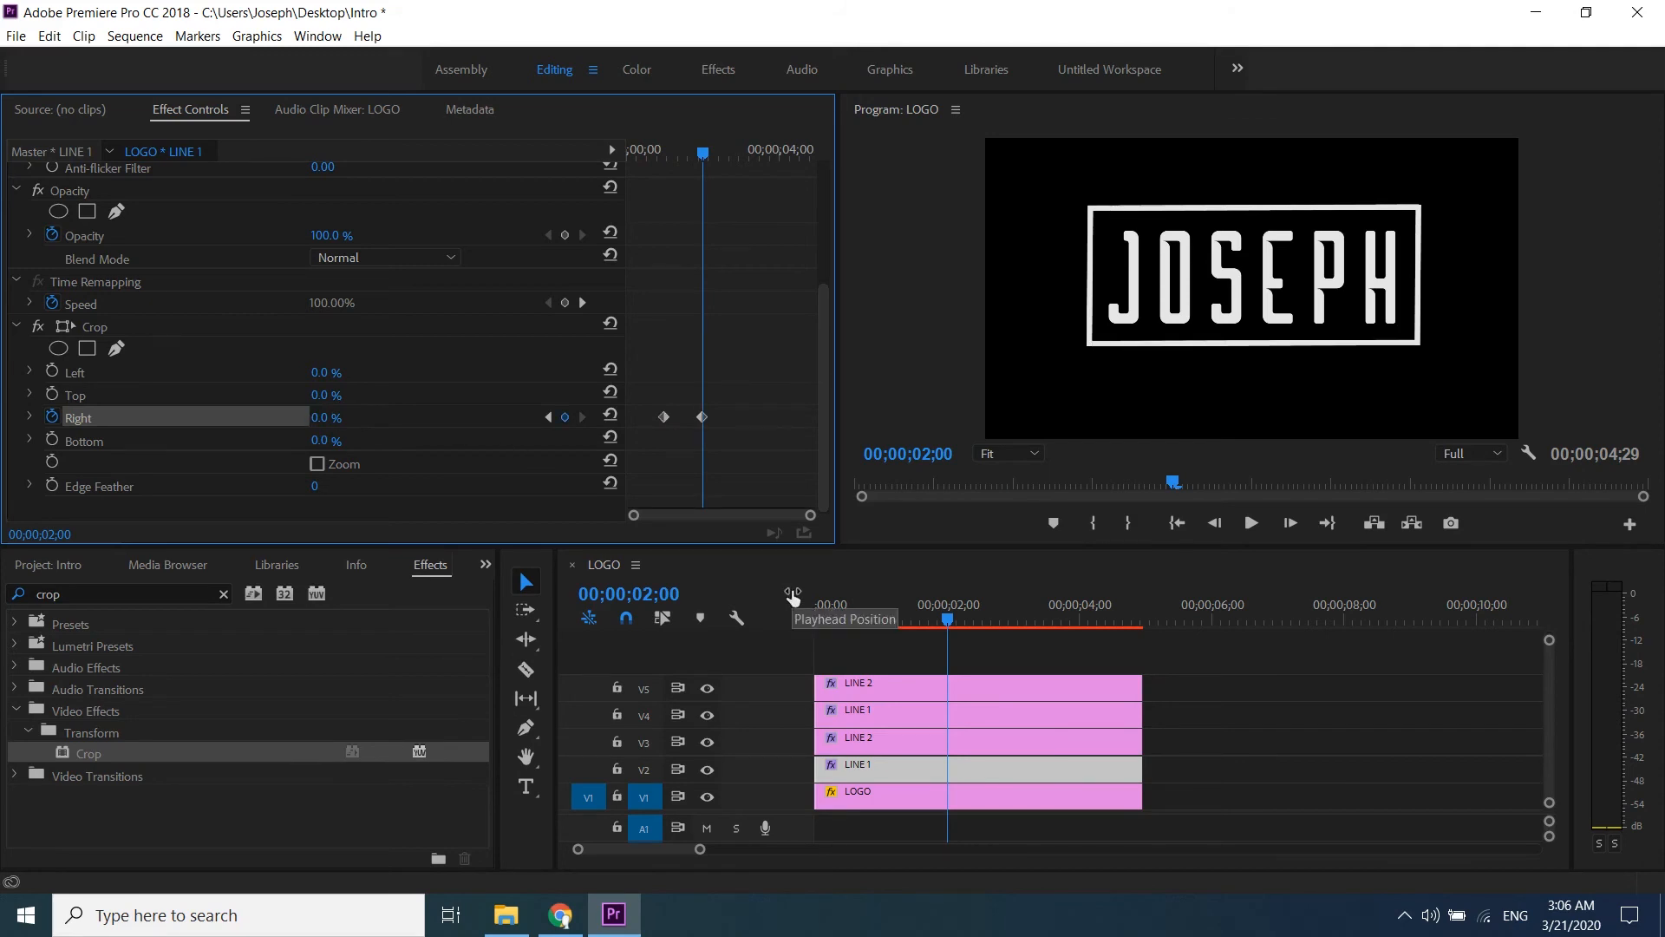
Step: Set the V3 LINE 2 clip's Crop Top value to 100% and enable its keyframing at 00;00;02;00
click(912, 744)
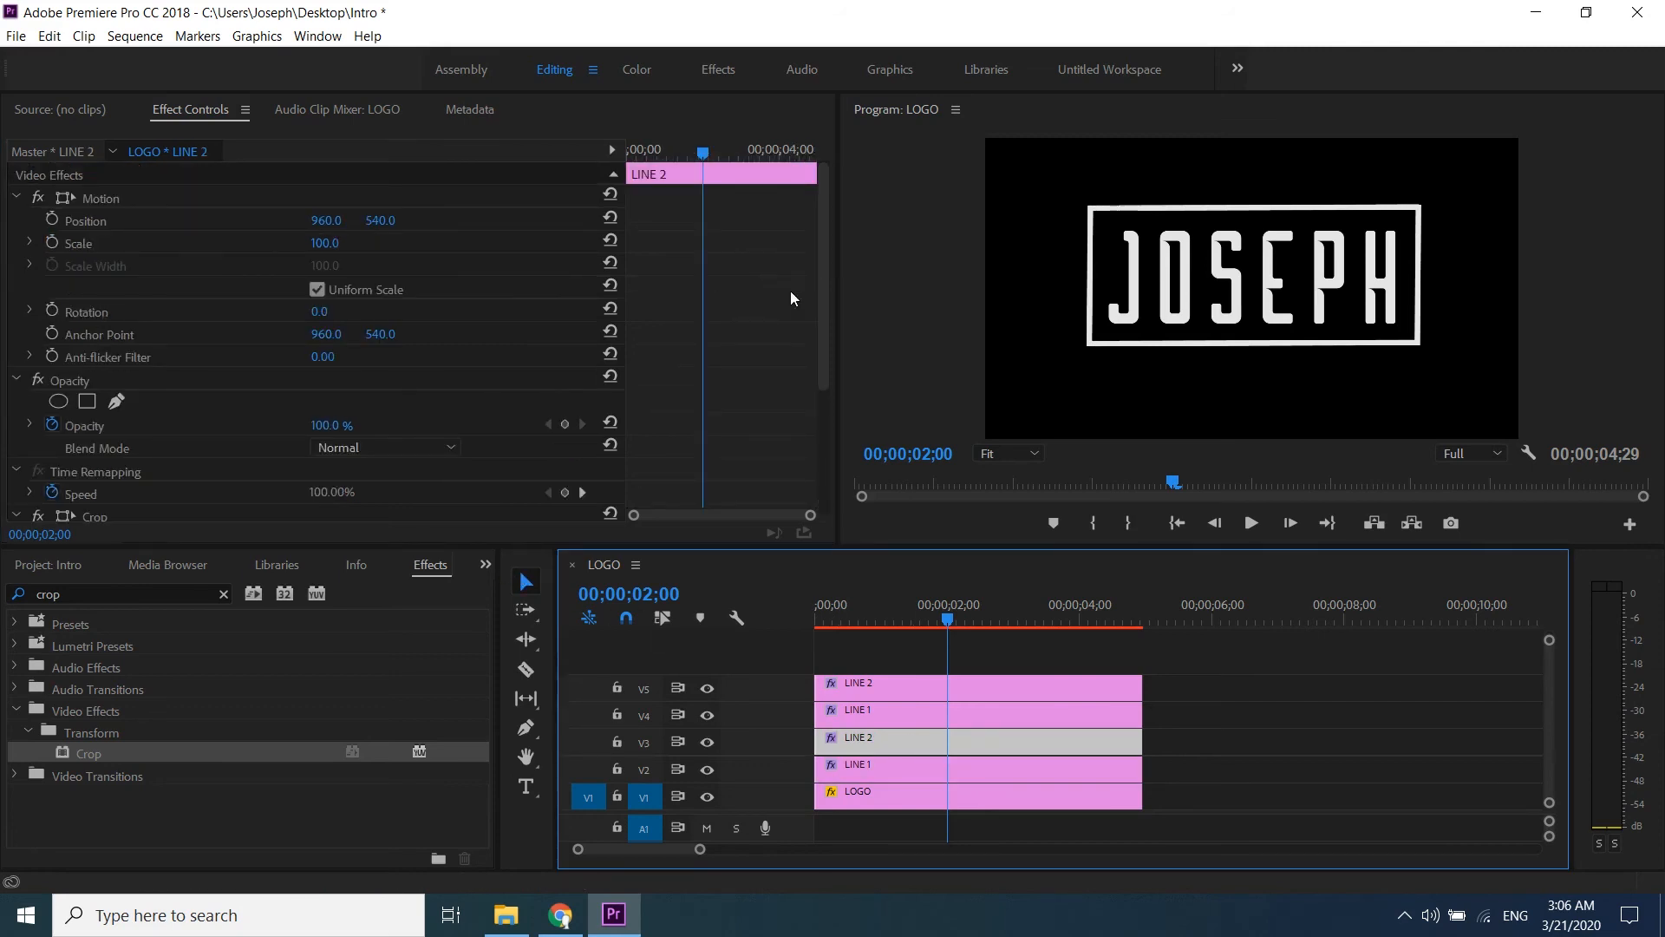
drag(822, 311, 830, 491)
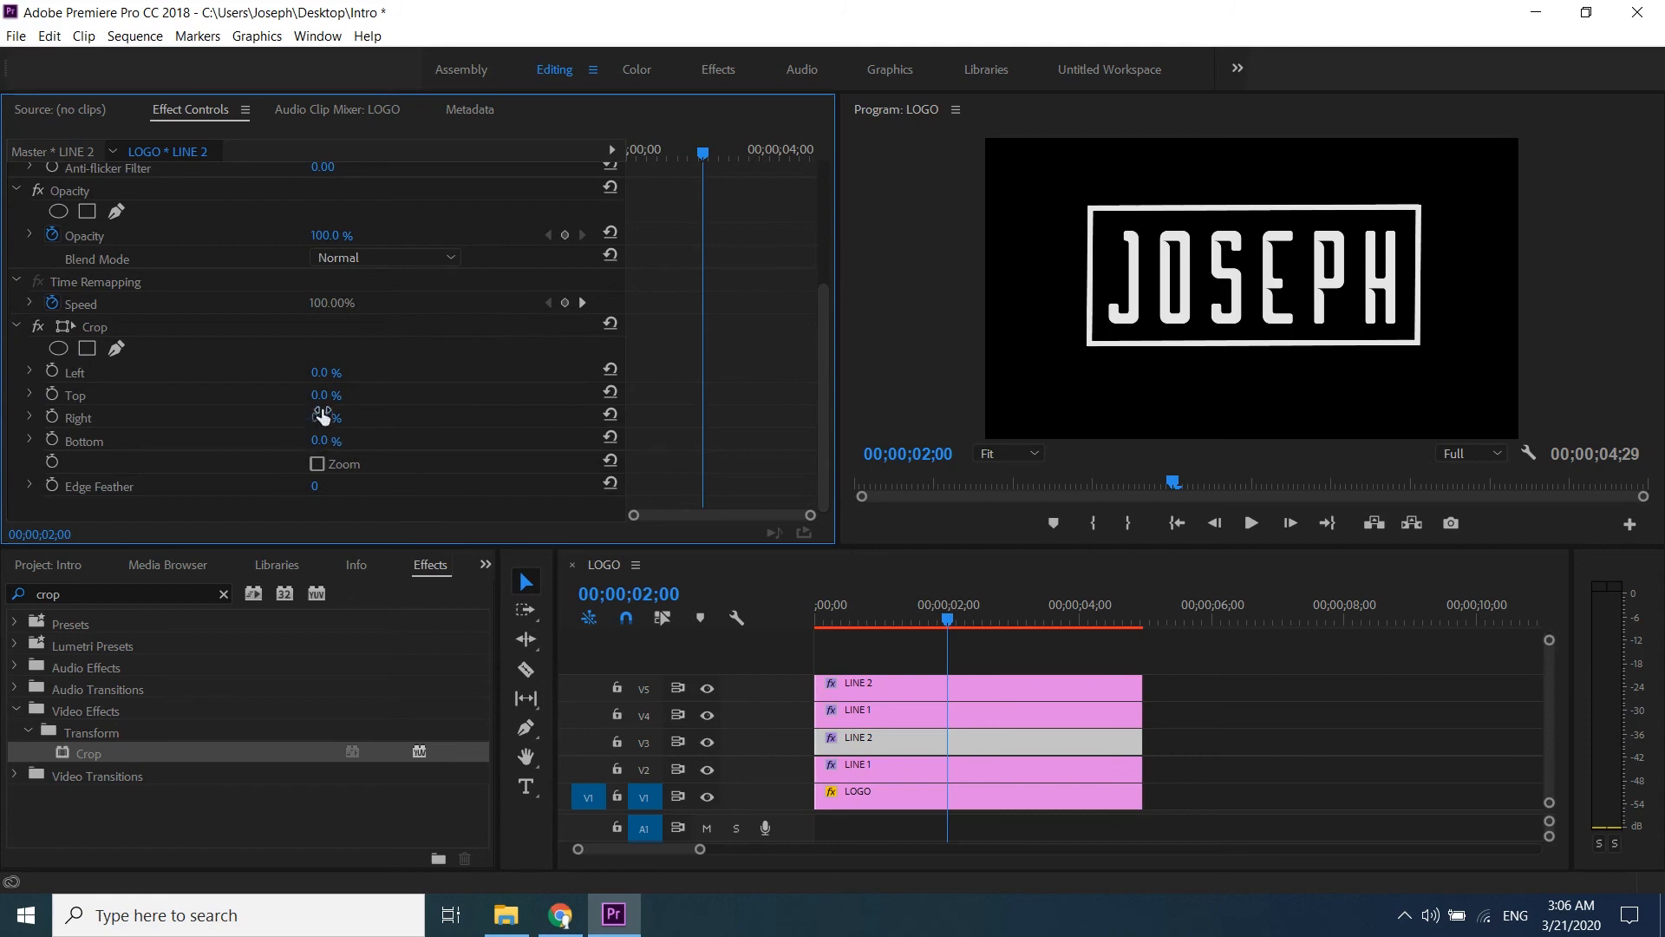
click(324, 397)
text(100)
key(Return)
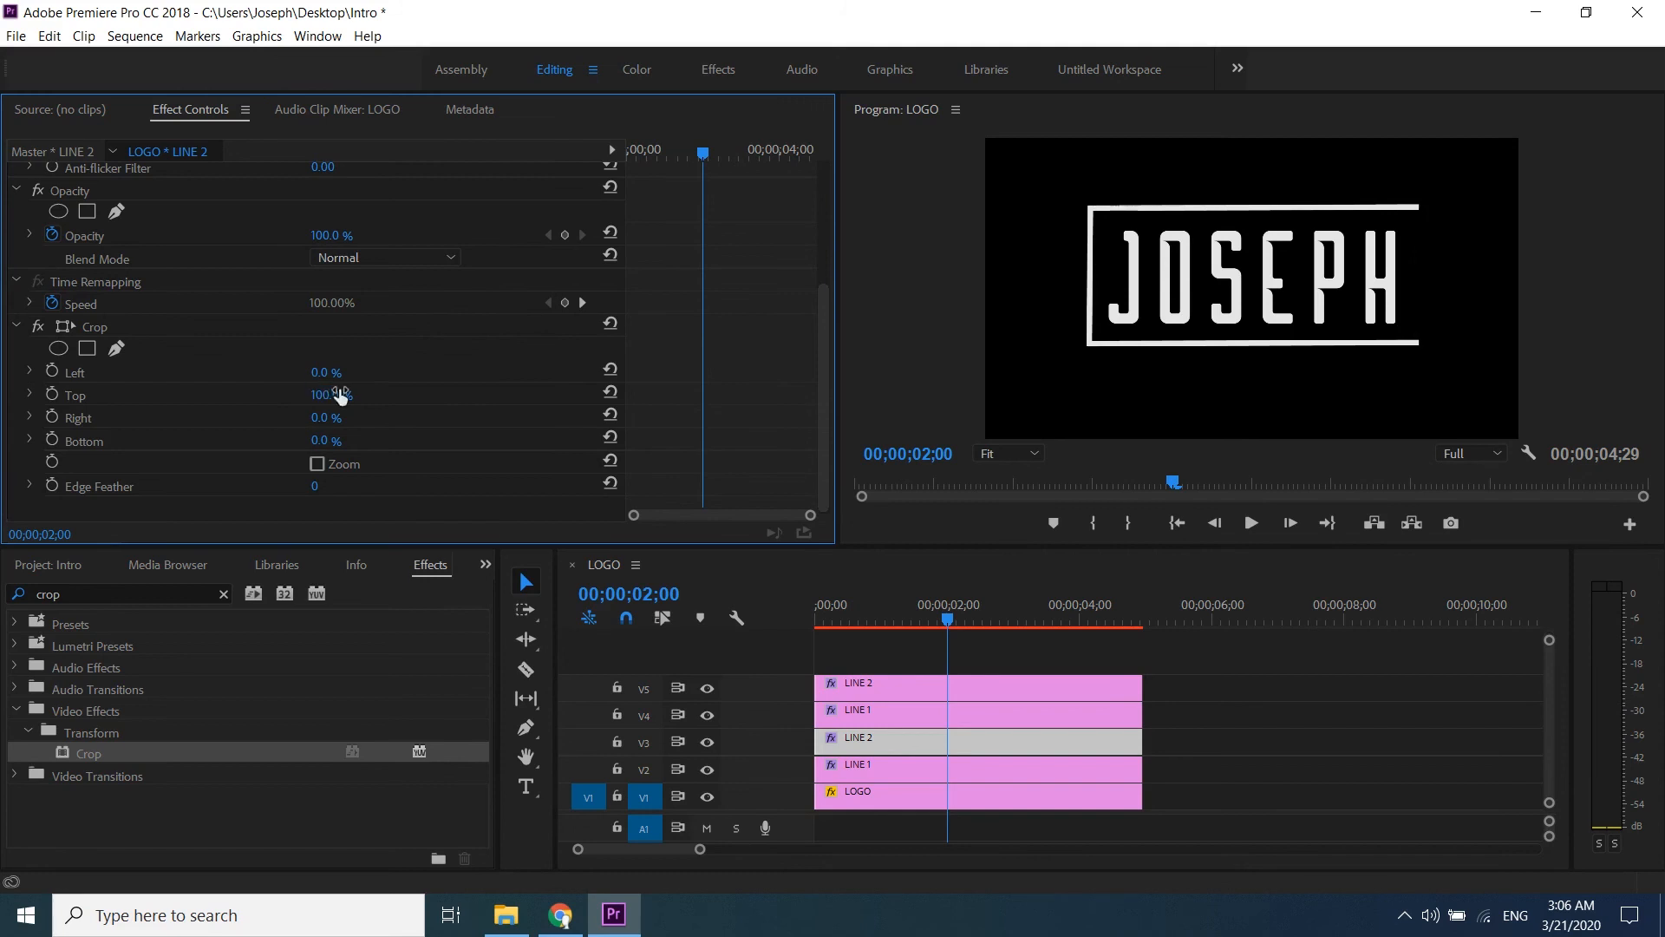
click(52, 393)
Step: Add a Crop Top keyframe of 0% to the V3 LINE 2 clip at 00;00;03;00
key(Right)
key(Right)
key(Right)
key(Right)
key(Right)
key(Right)
key(Right)
key(Right)
key(Right)
key(Right)
key(Right)
key(Right)
key(Right)
key(Right)
key(Right)
key(Right)
key(Right)
key(Right)
key(Right)
key(Right)
key(Right)
key(Right)
key(Right)
key(Right)
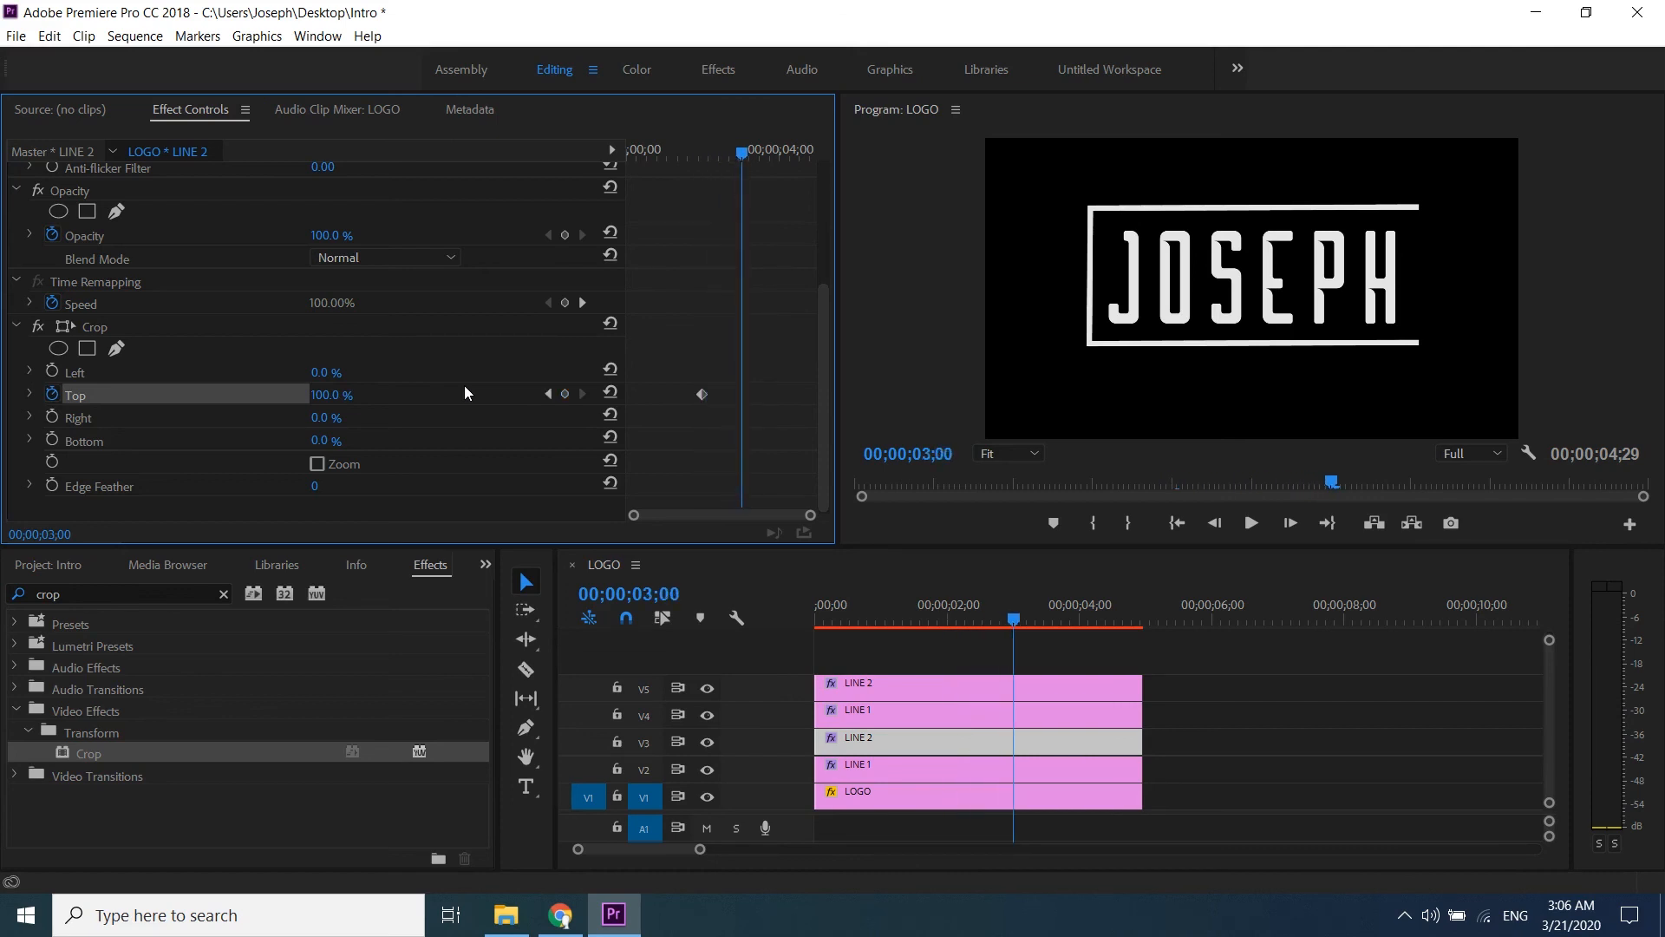
click(339, 390)
text(0)
key(Return)
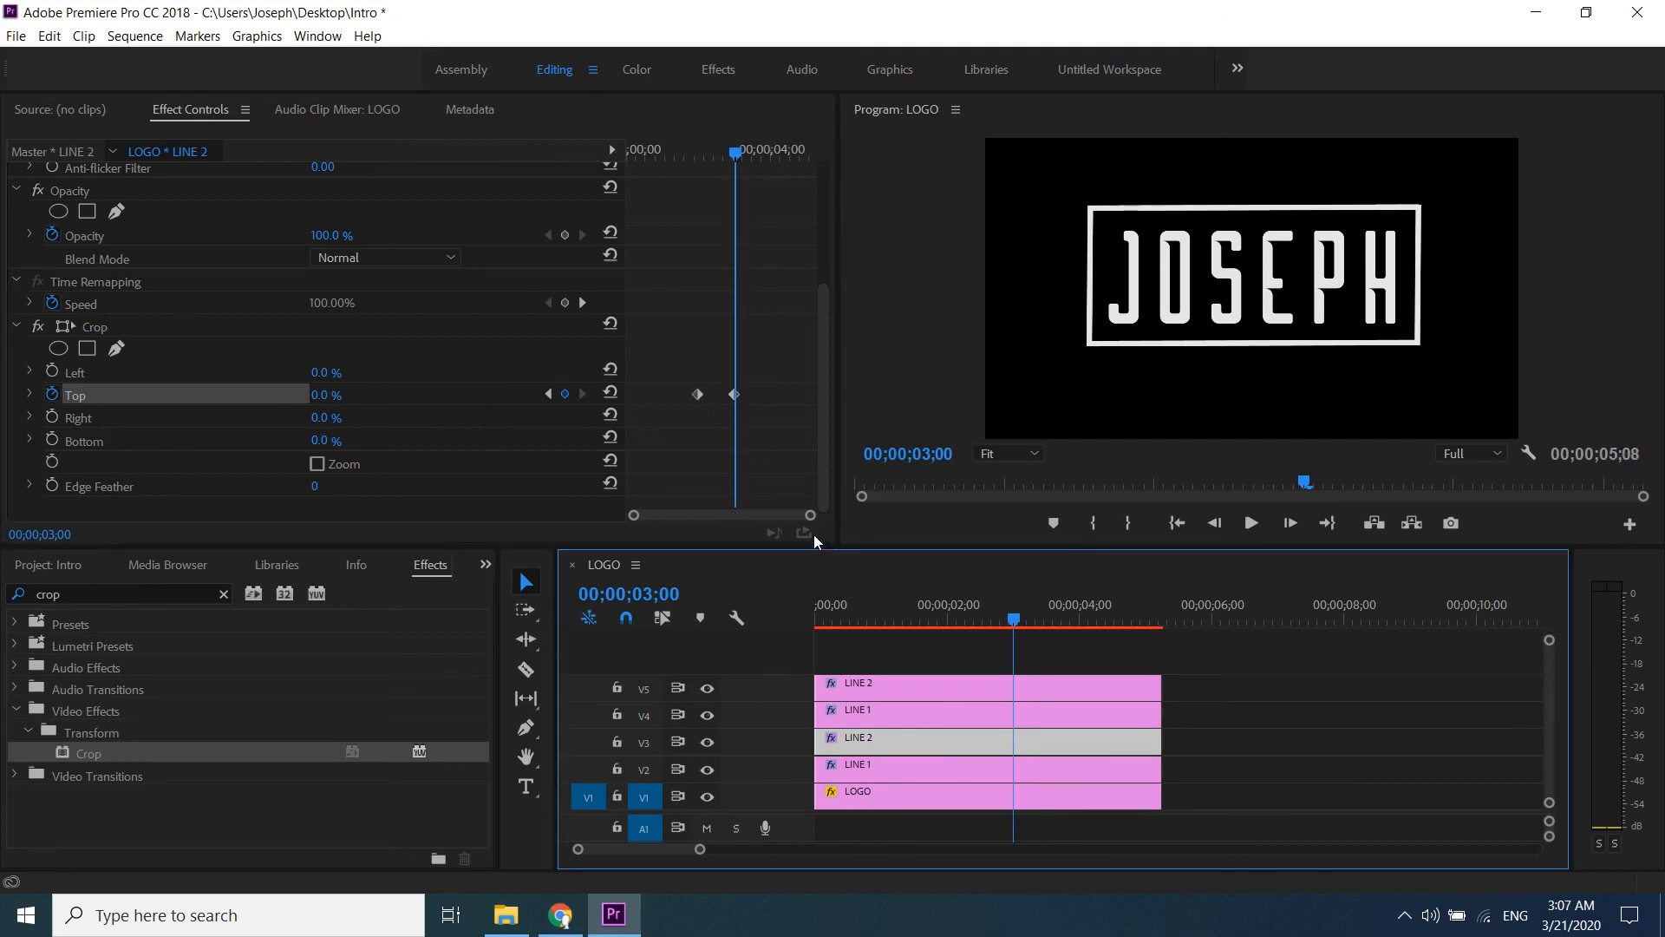
Step: Set the V4 LINE 1 clip's Crop Left value to 100% and enable its keyframing at 00;00;03;00
click(965, 713)
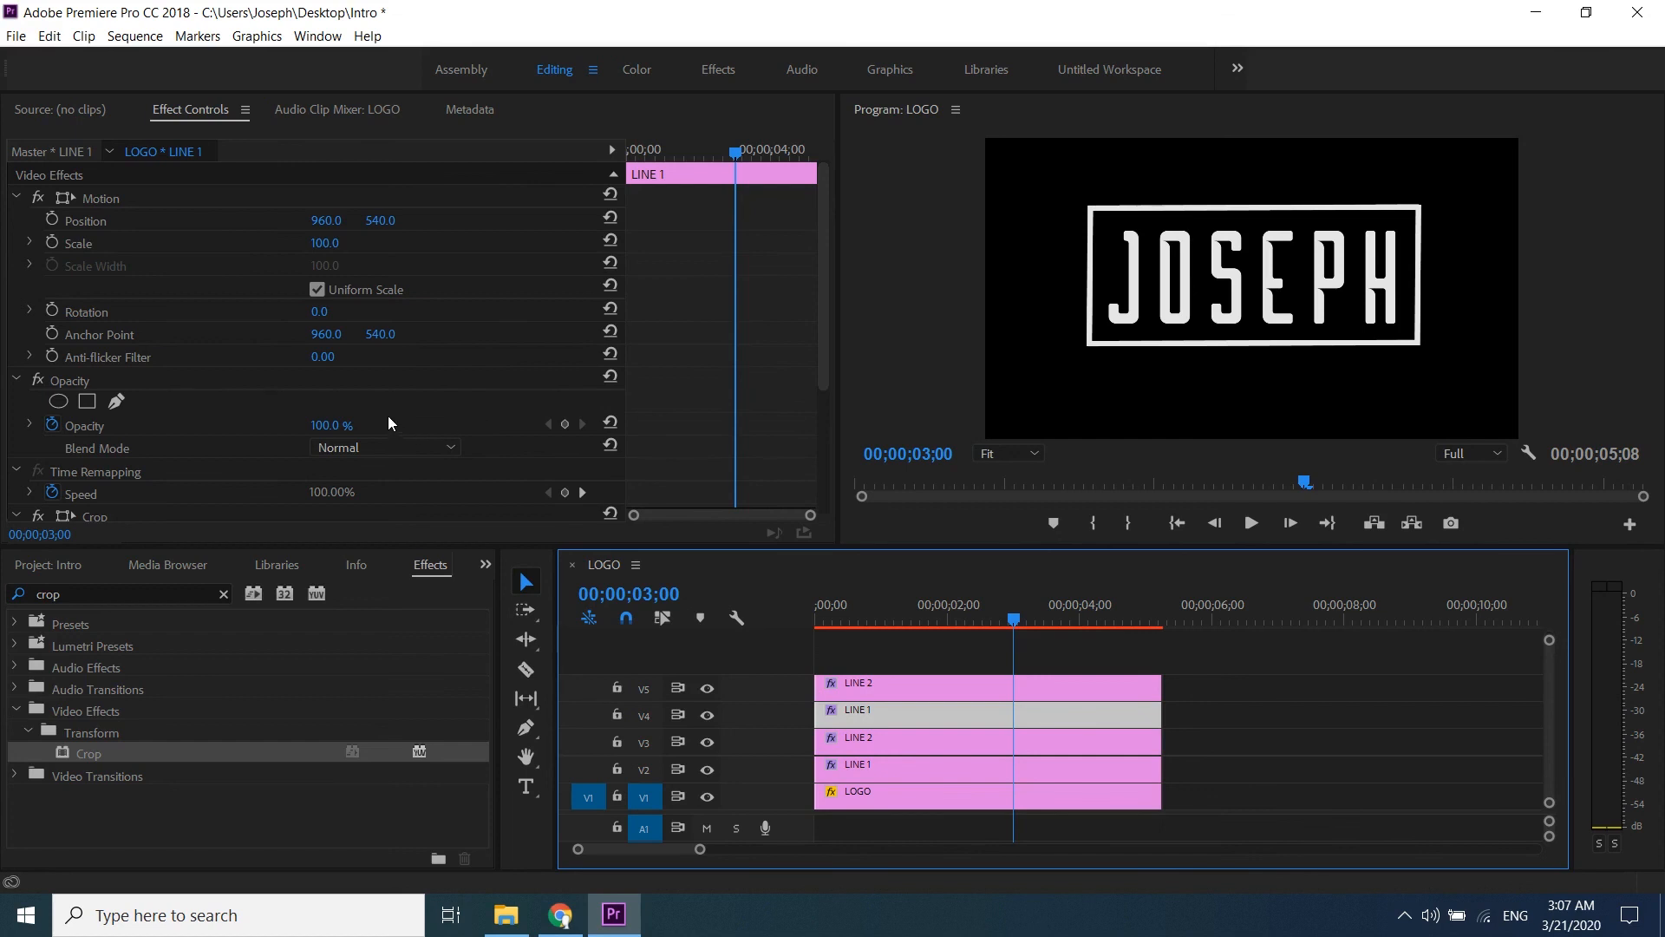
drag(825, 316, 823, 437)
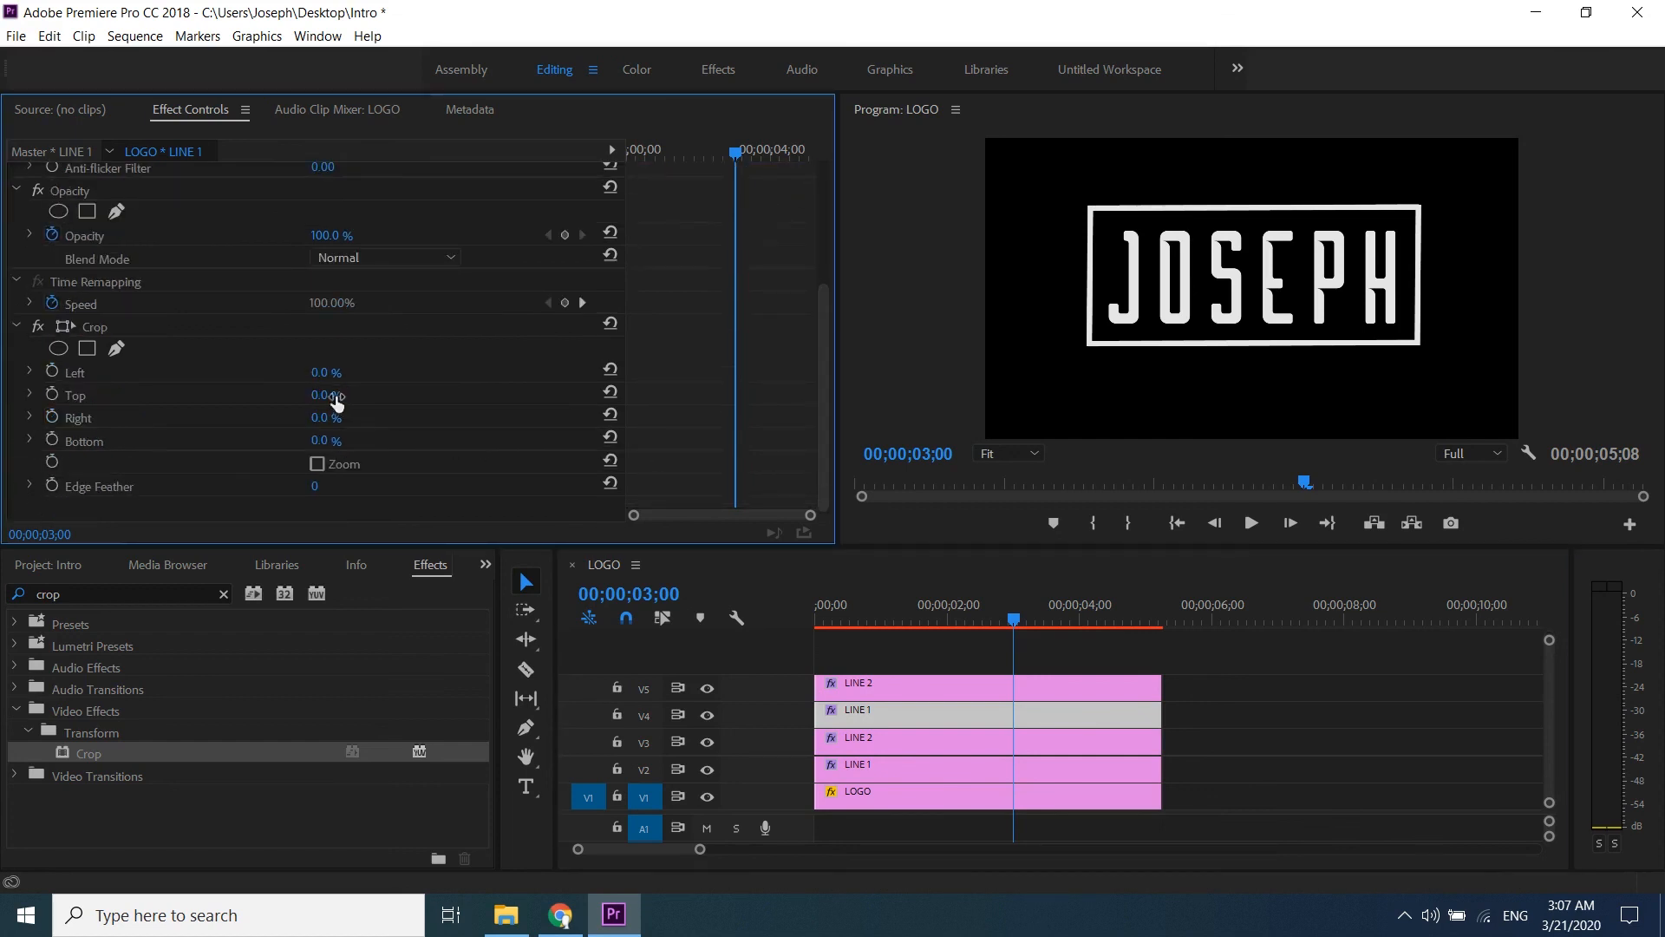
click(339, 366)
text(100)
key(Return)
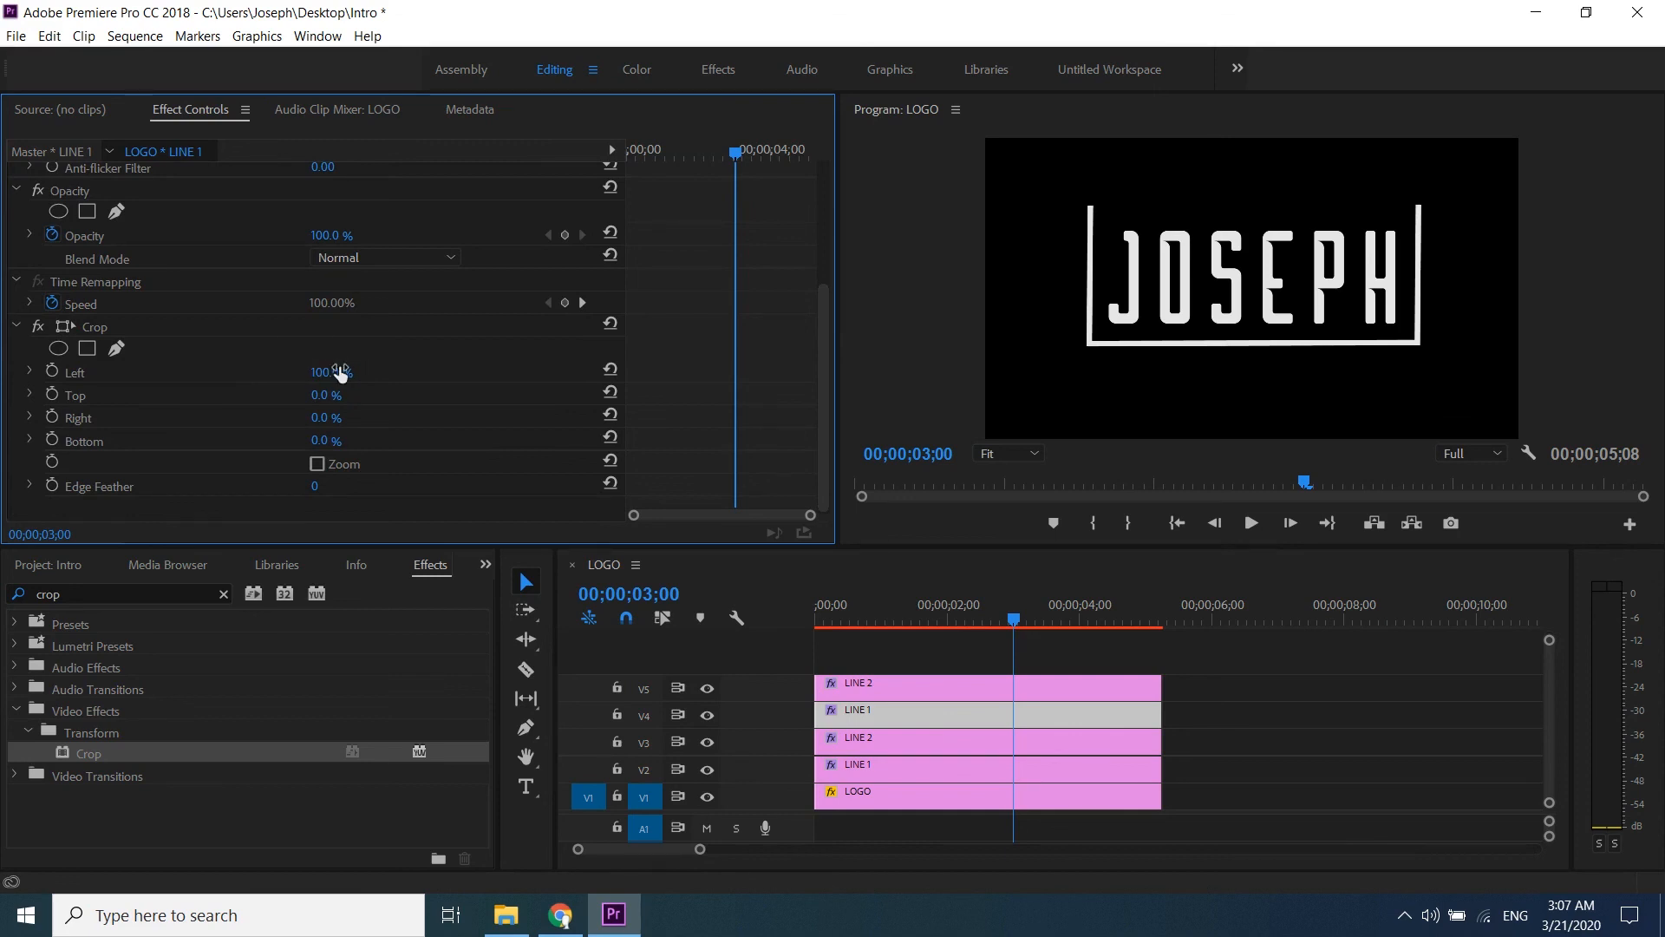
click(52, 370)
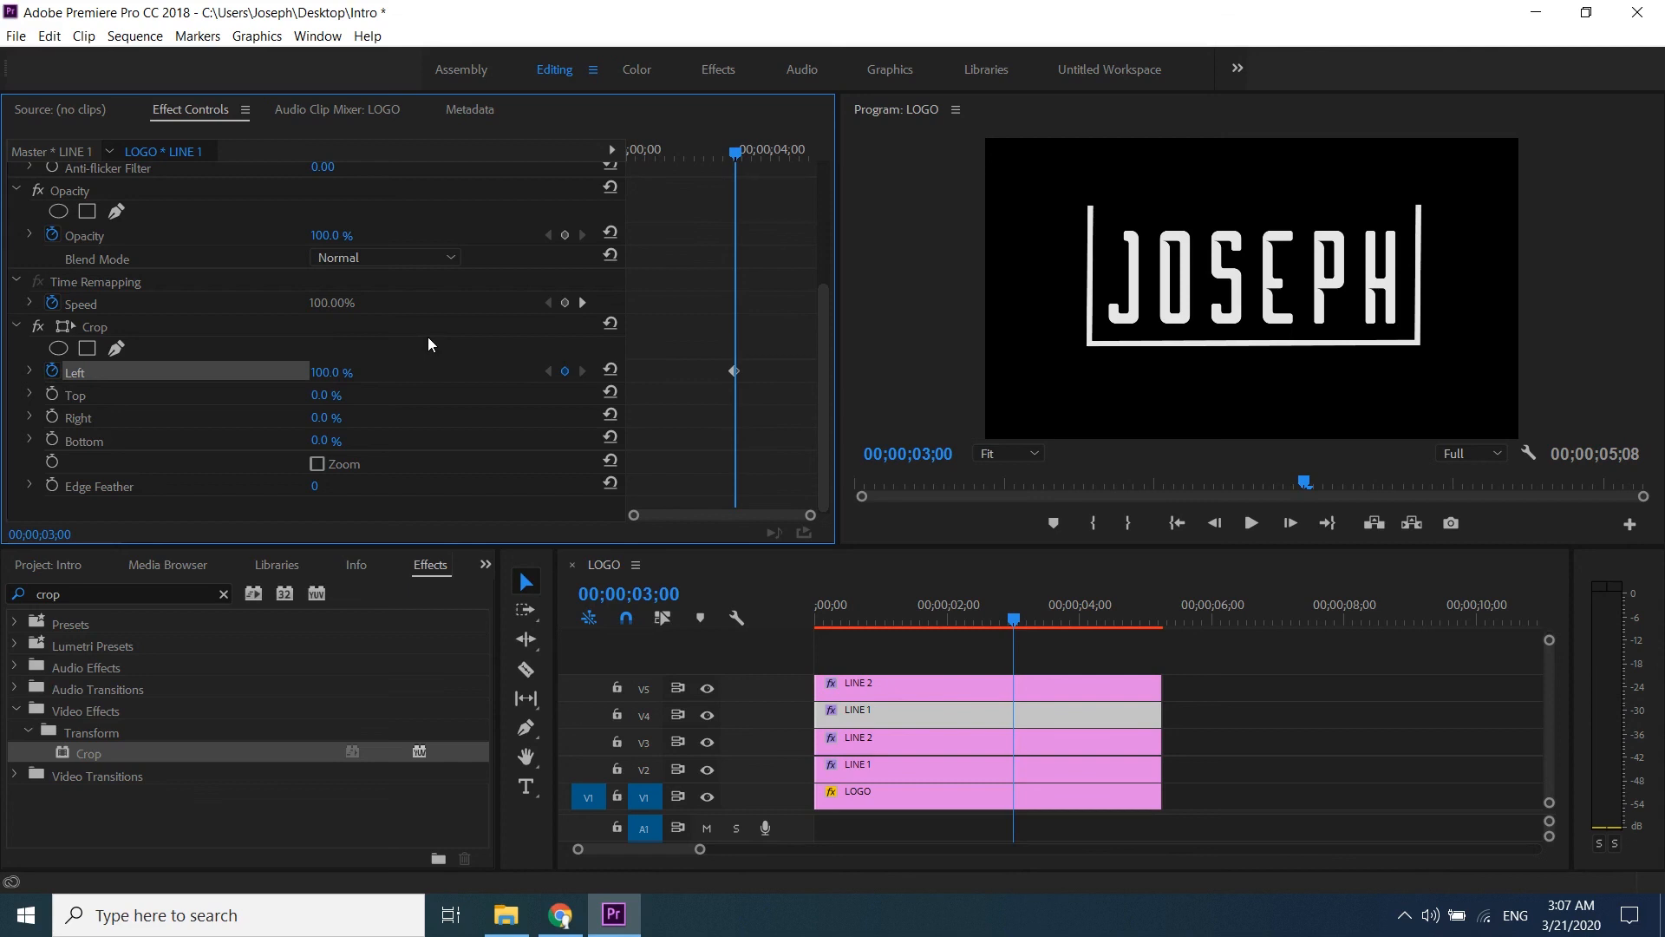
Step: Add a Crop Left keyframe of 0% to the V4 LINE 1 clip at 00;00;04;00
key(Right)
key(Right)
key(Right)
key(Right)
key(Right)
key(Right)
key(Right)
key(Right)
key(Right)
key(Right)
key(Right)
key(Right)
key(Right)
key(Right)
key(Right)
key(Right)
key(Right)
key(Right)
key(Right)
key(Right)
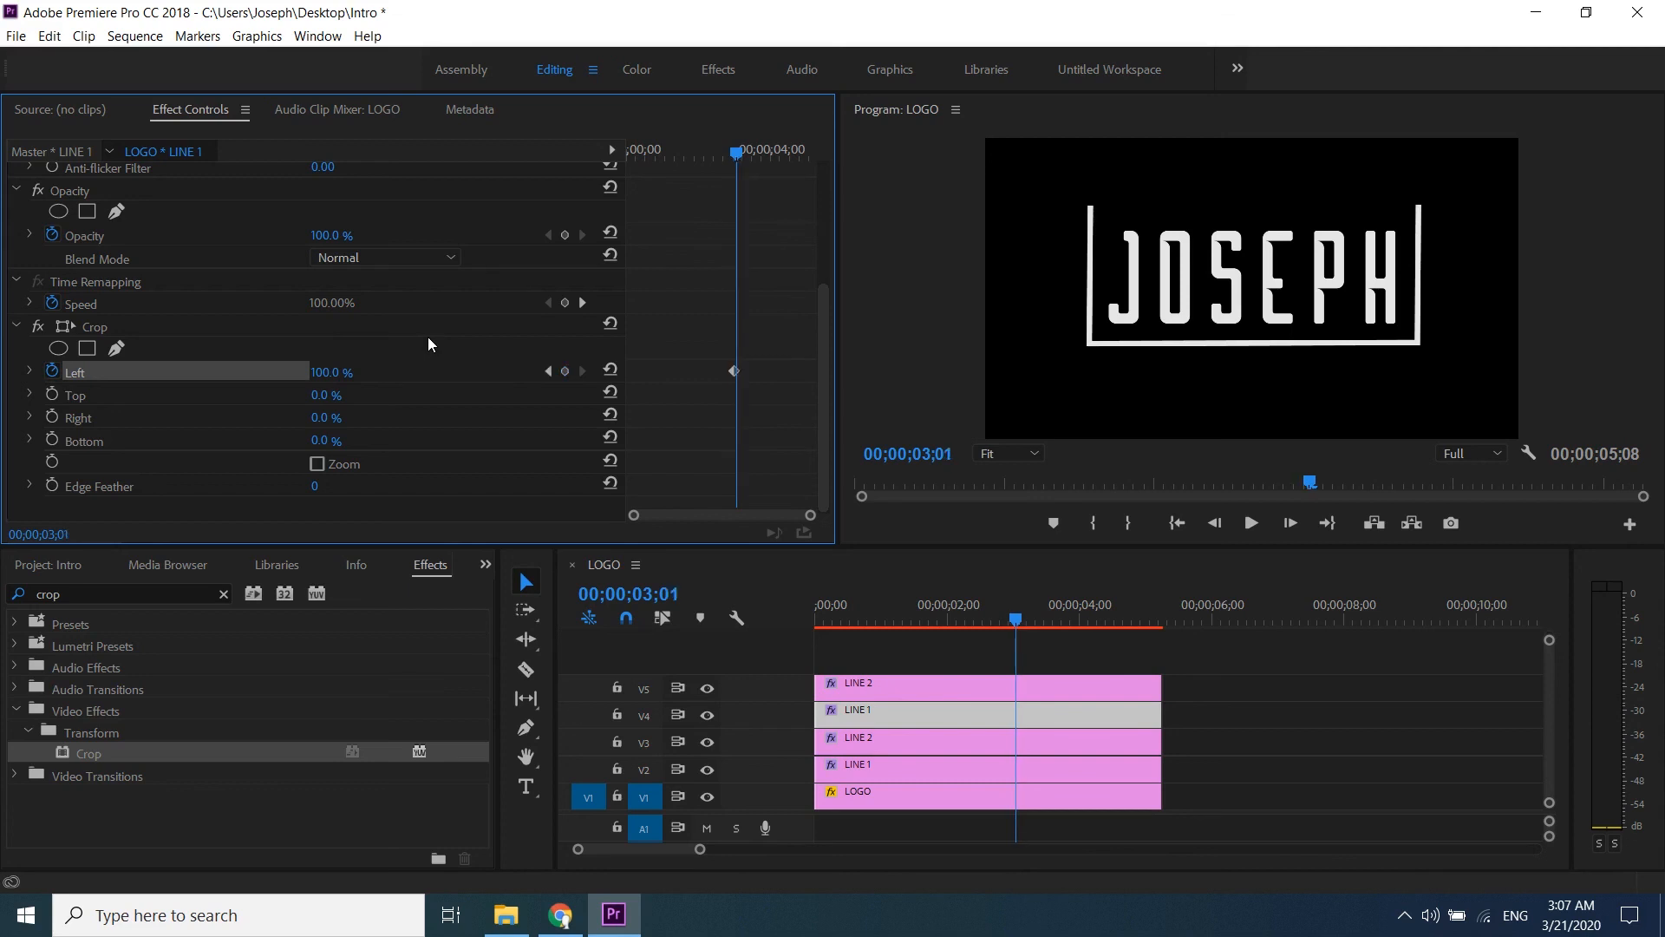
key(Right)
key(Right)
key(Right)
key(Right)
key(Right)
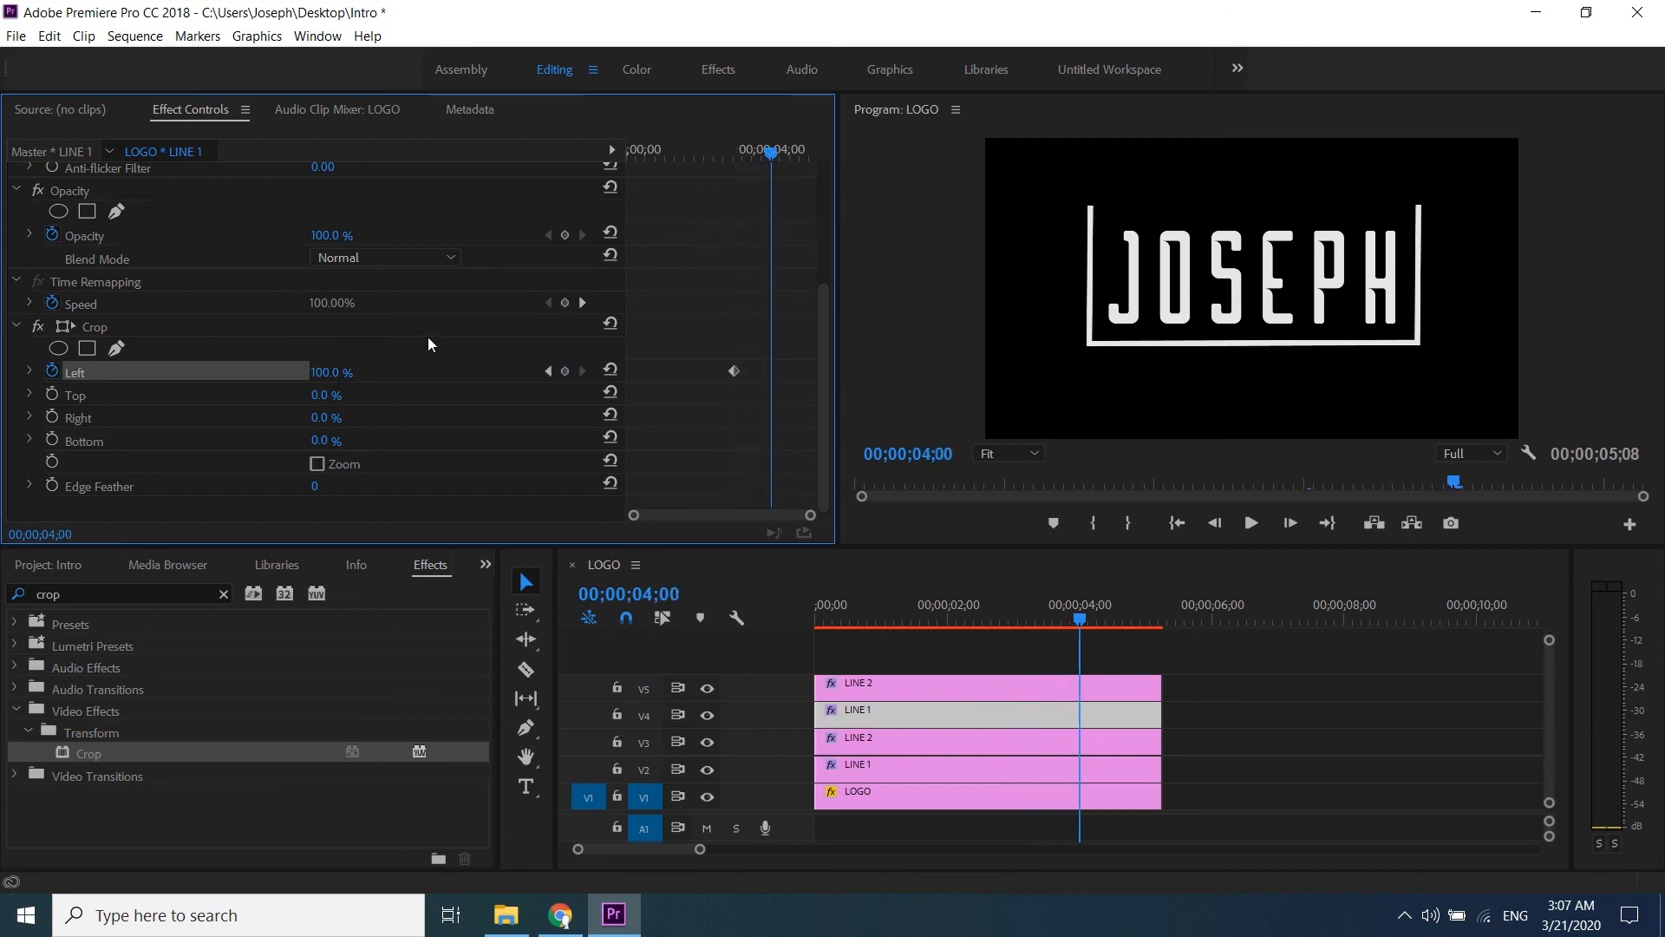
click(339, 367)
text(0)
key(Return)
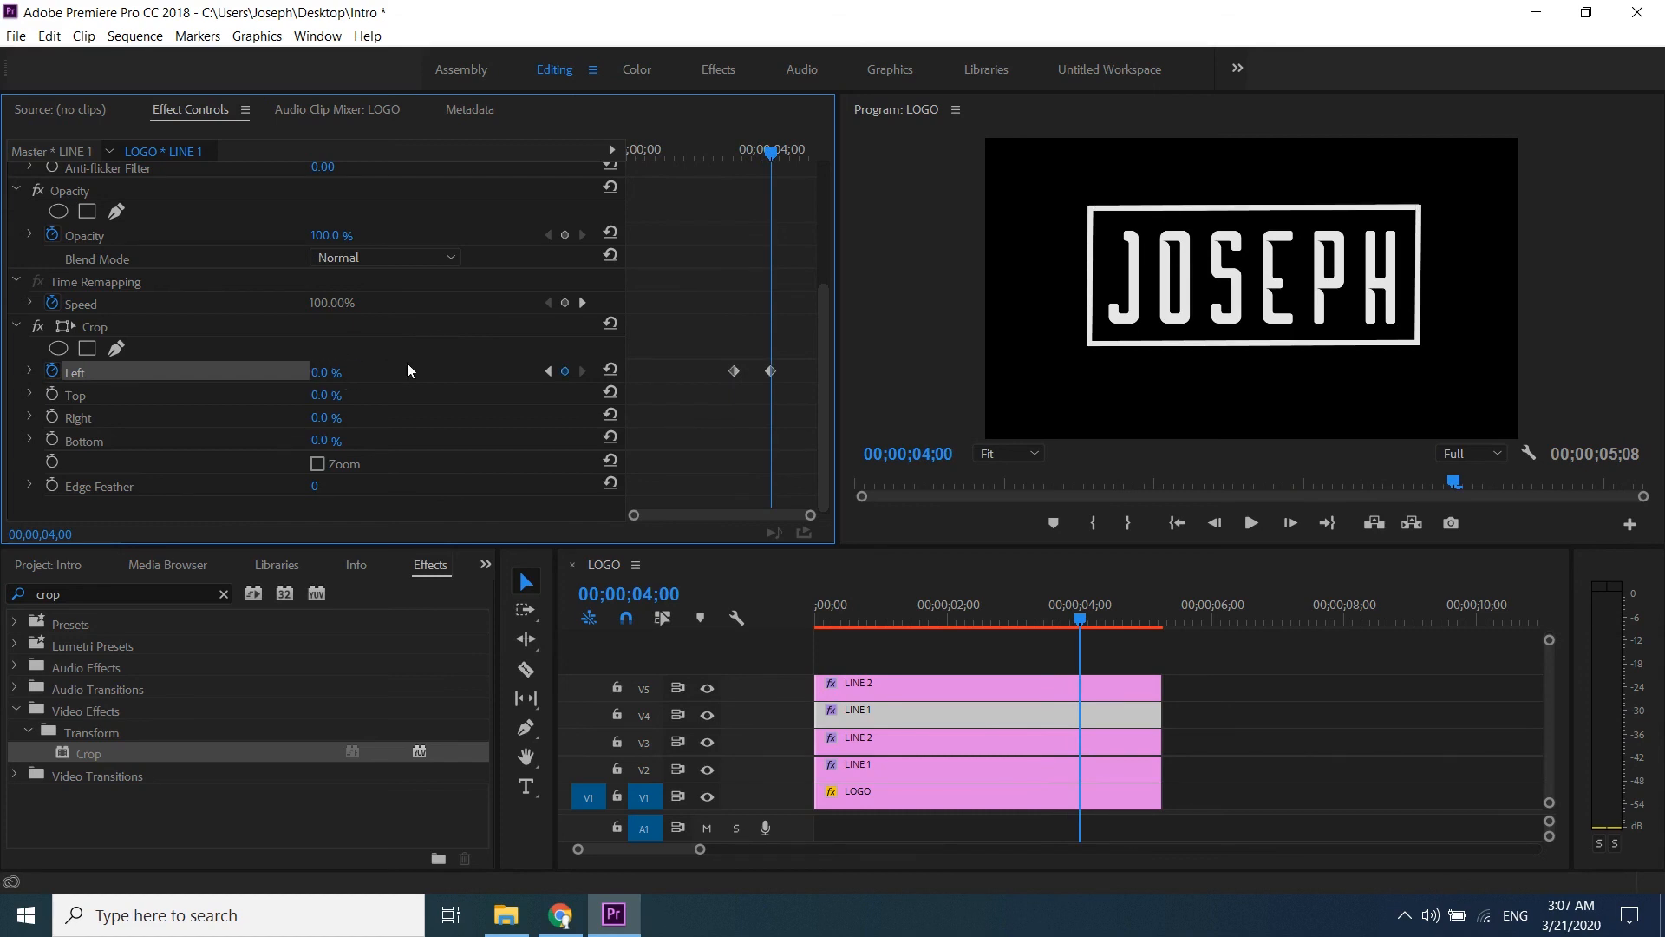
Step: Set the V5 LINE 2 clip's Crop Bottom value to 100% and enable its keyframing at 00;00;04;00
click(902, 683)
drag(824, 346, 813, 520)
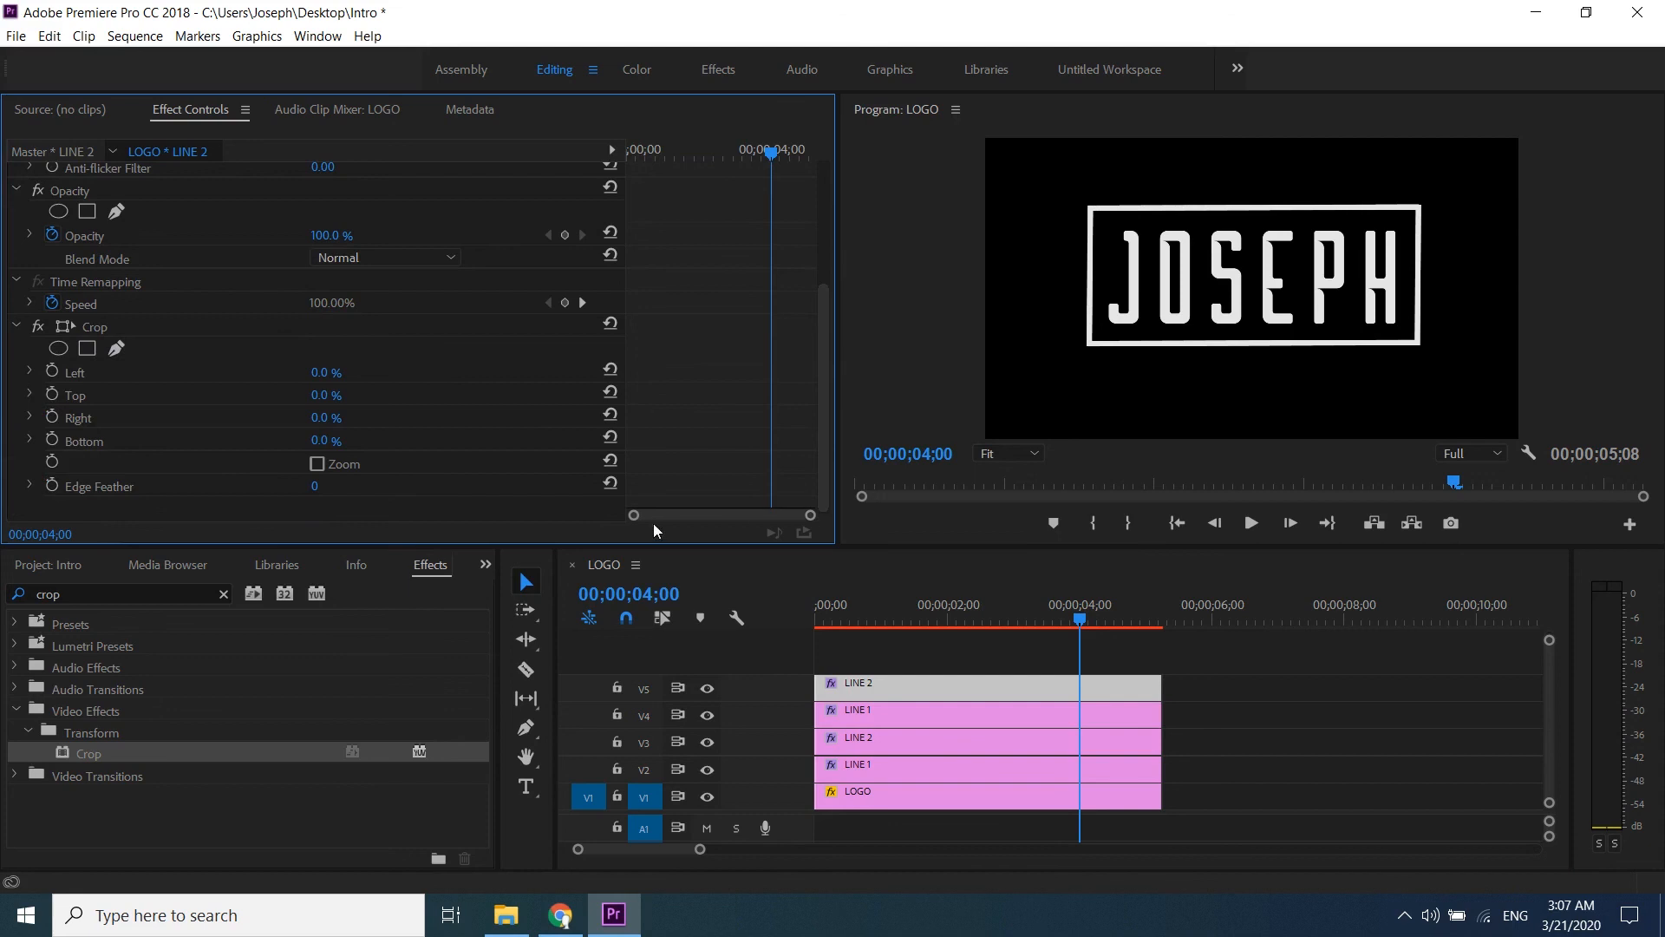
click(328, 442)
text(100)
key(Return)
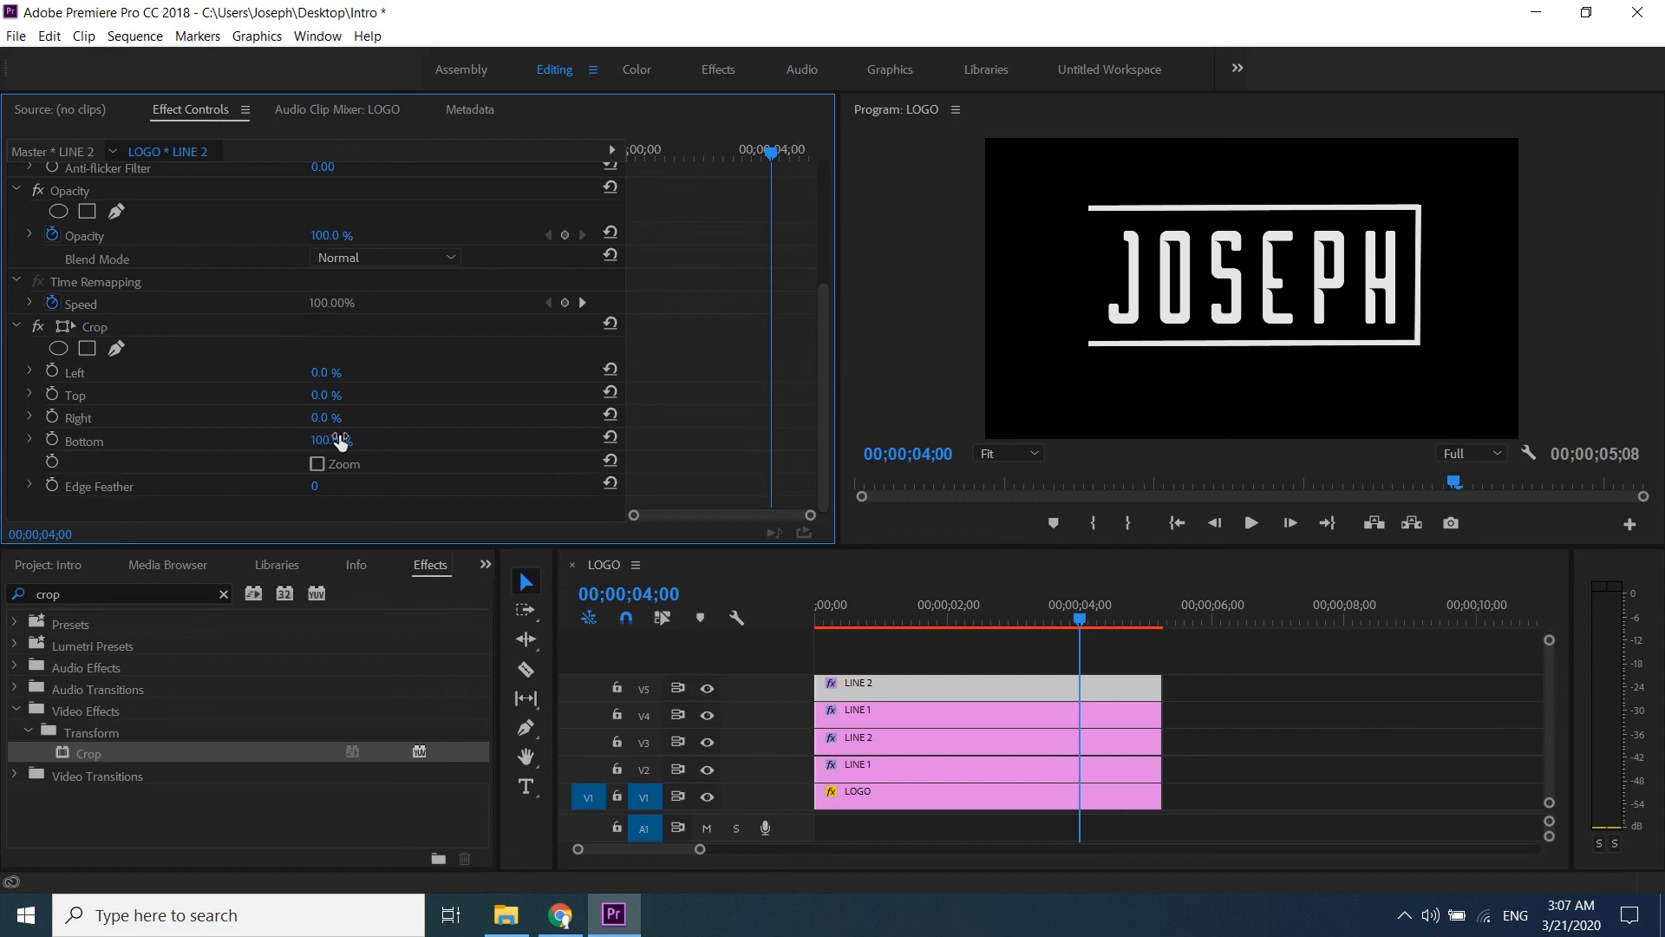
click(53, 439)
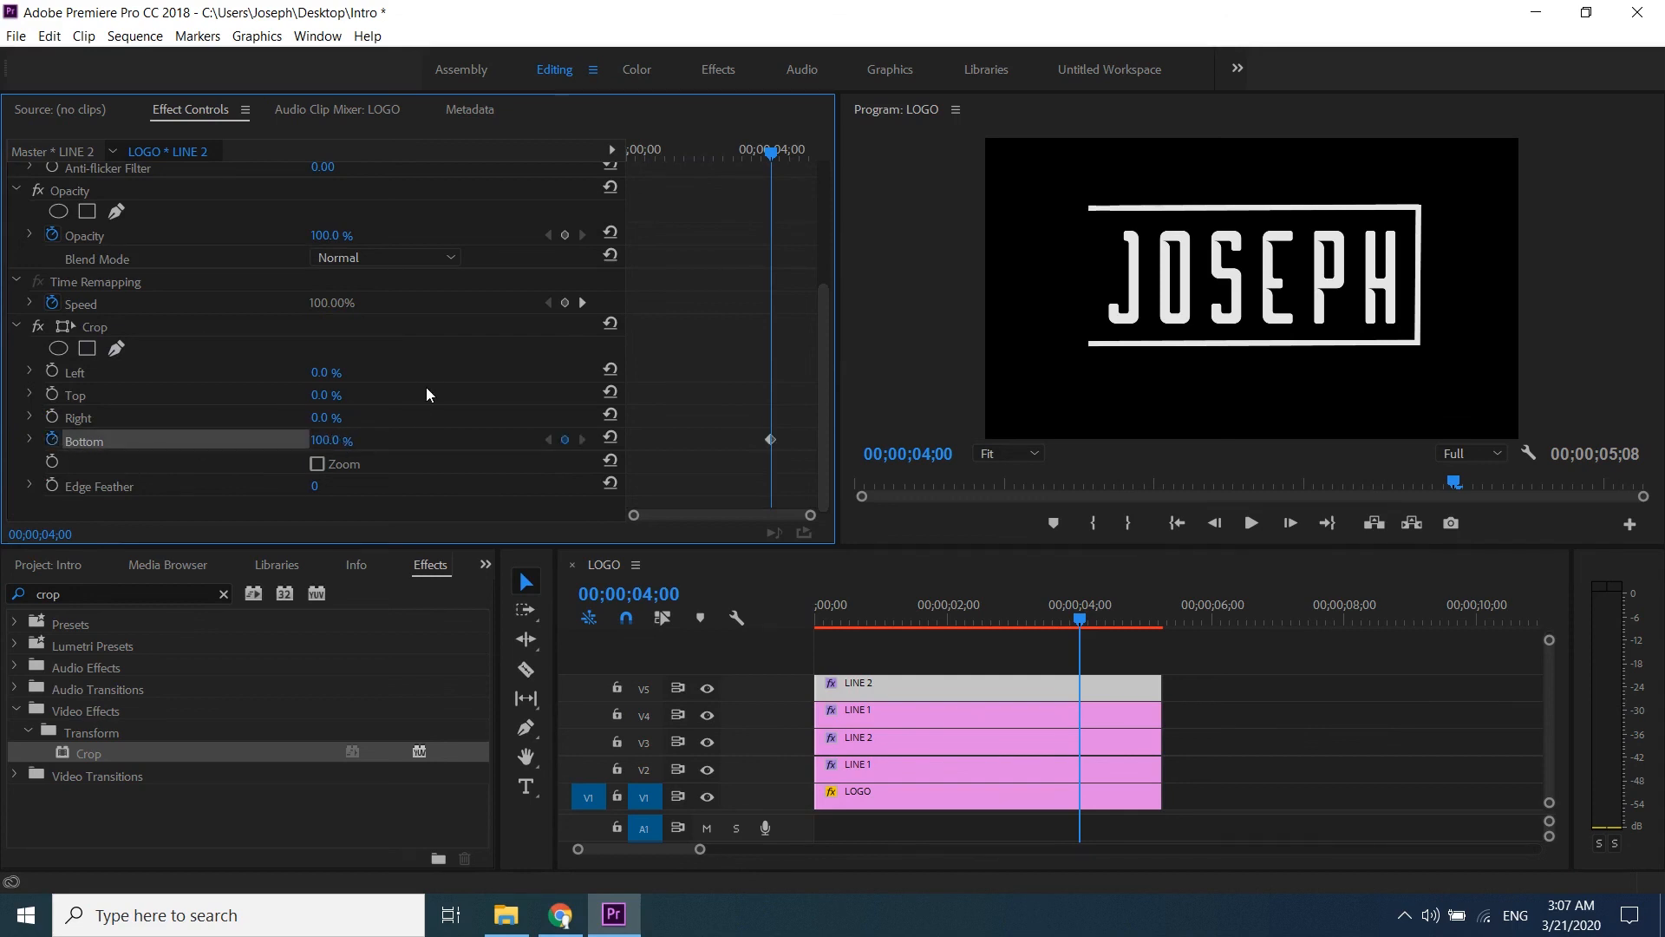
Step: Add a Crop Bottom keyframe of 0% to the V5 LINE 2 clip at 00;00;05;00
key(Right)
key(Right)
key(Right)
key(Right)
key(Right)
key(Right)
key(Right)
key(Right)
key(Right)
key(Right)
key(Right)
key(Right)
key(Right)
key(Right)
key(Right)
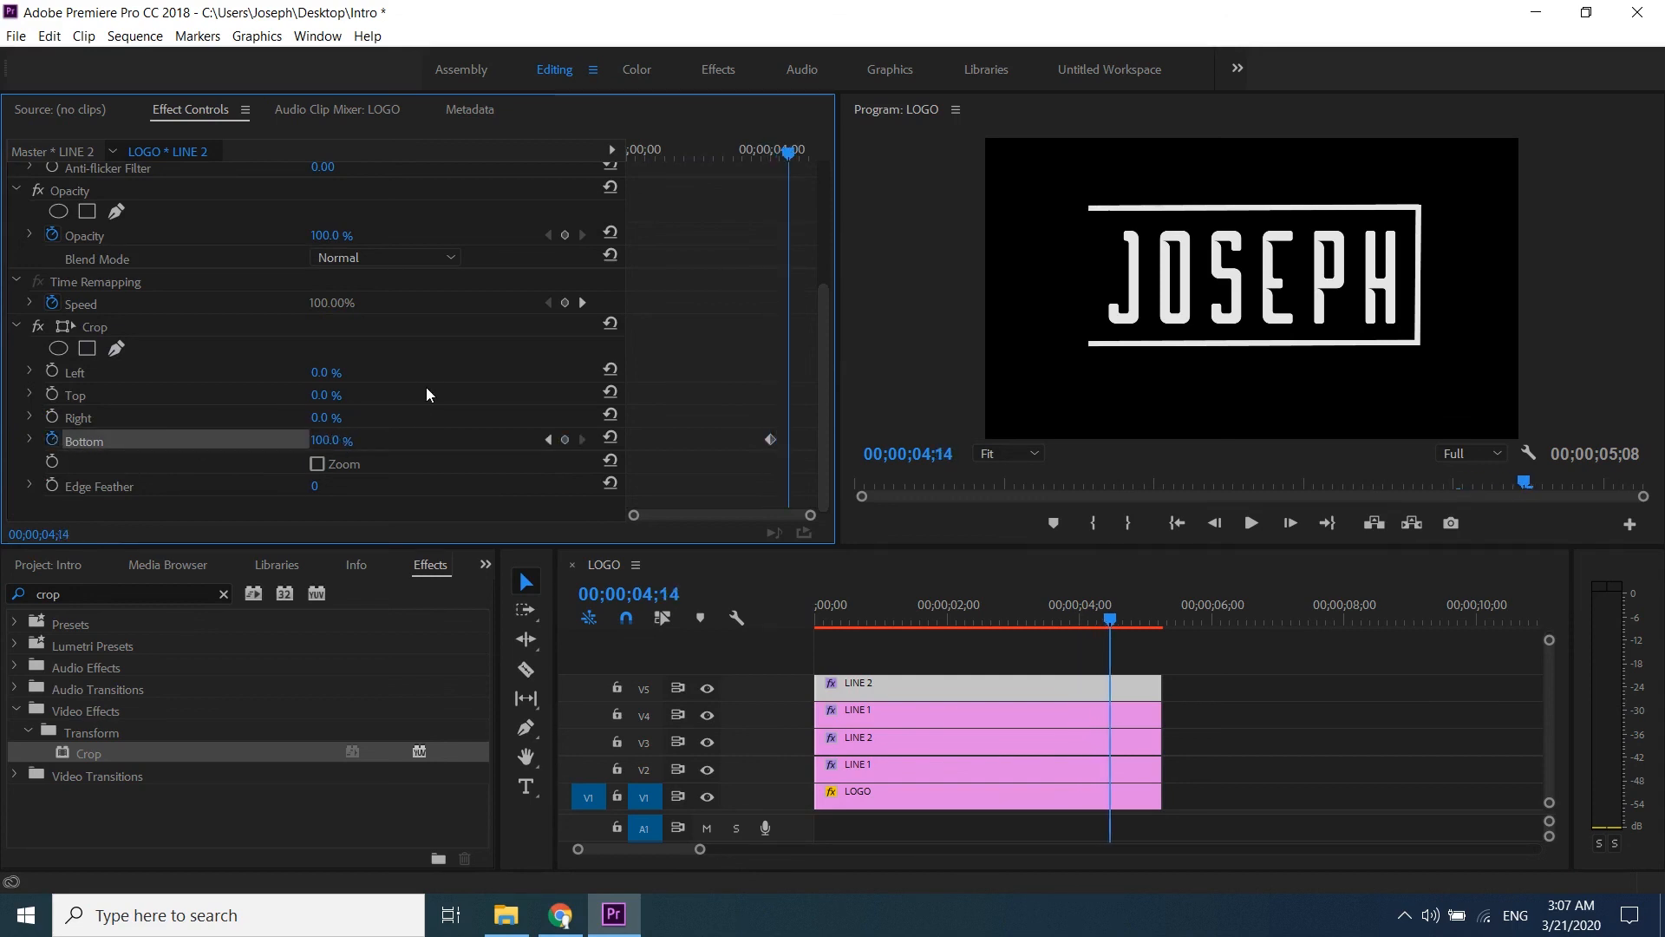
key(Right)
key(Right)
key(Right)
key(Right)
key(Right)
key(Right)
key(Right)
key(Right)
key(Right)
key(Right)
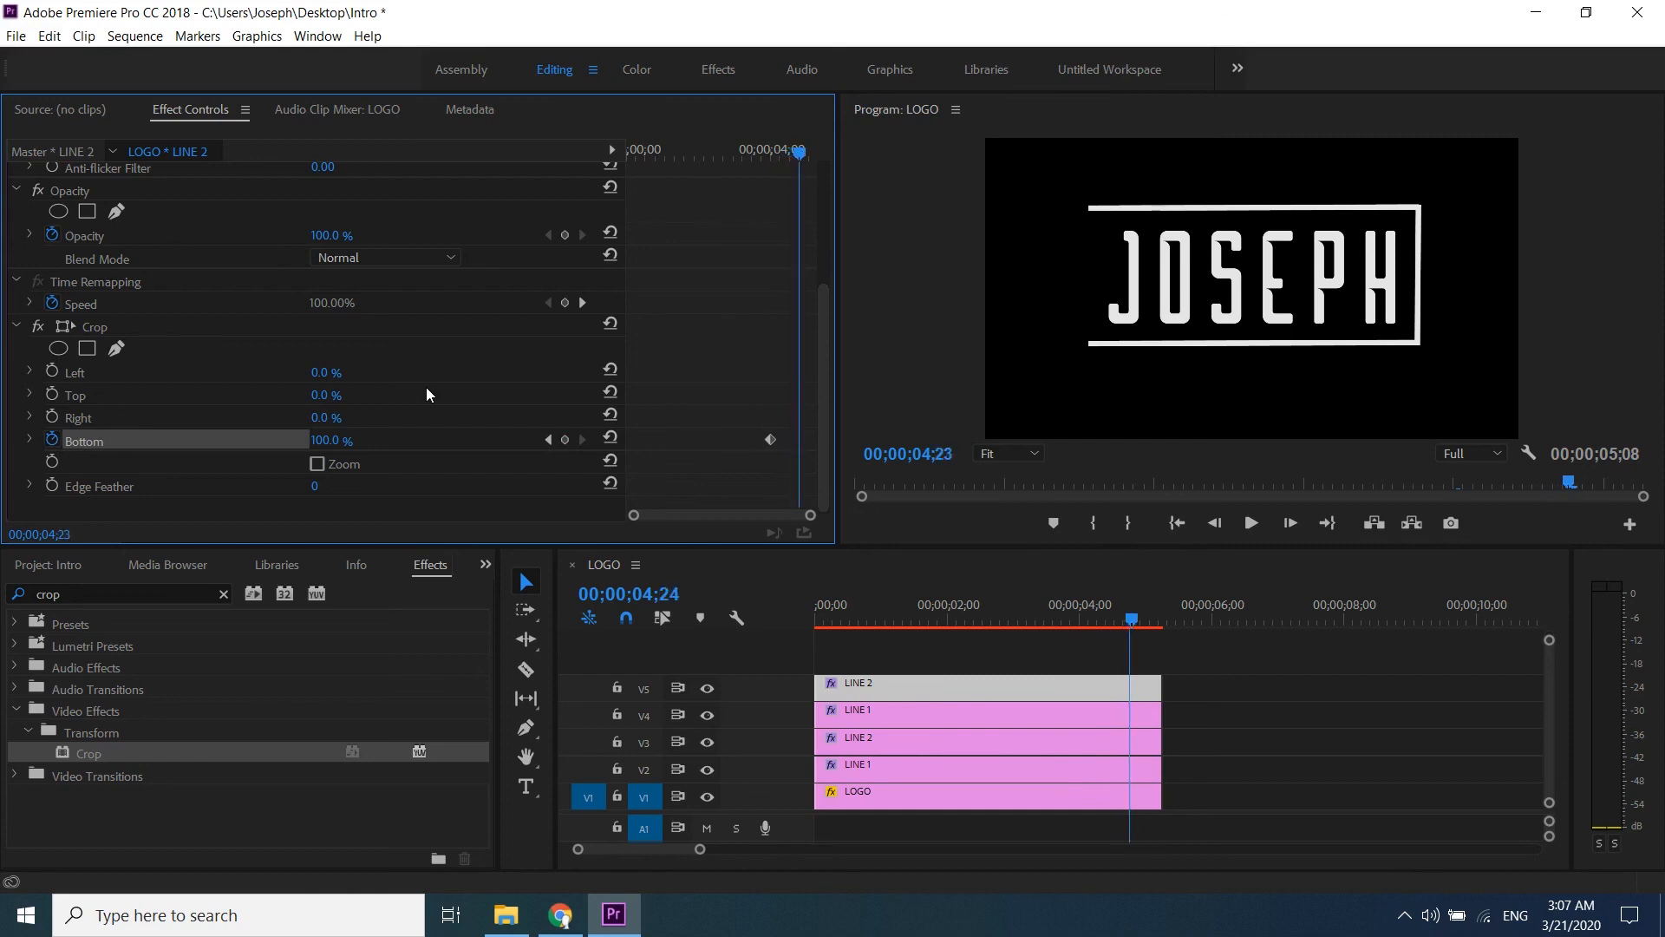
key(Right)
key(Right)
key(Right)
key(Right)
key(Right)
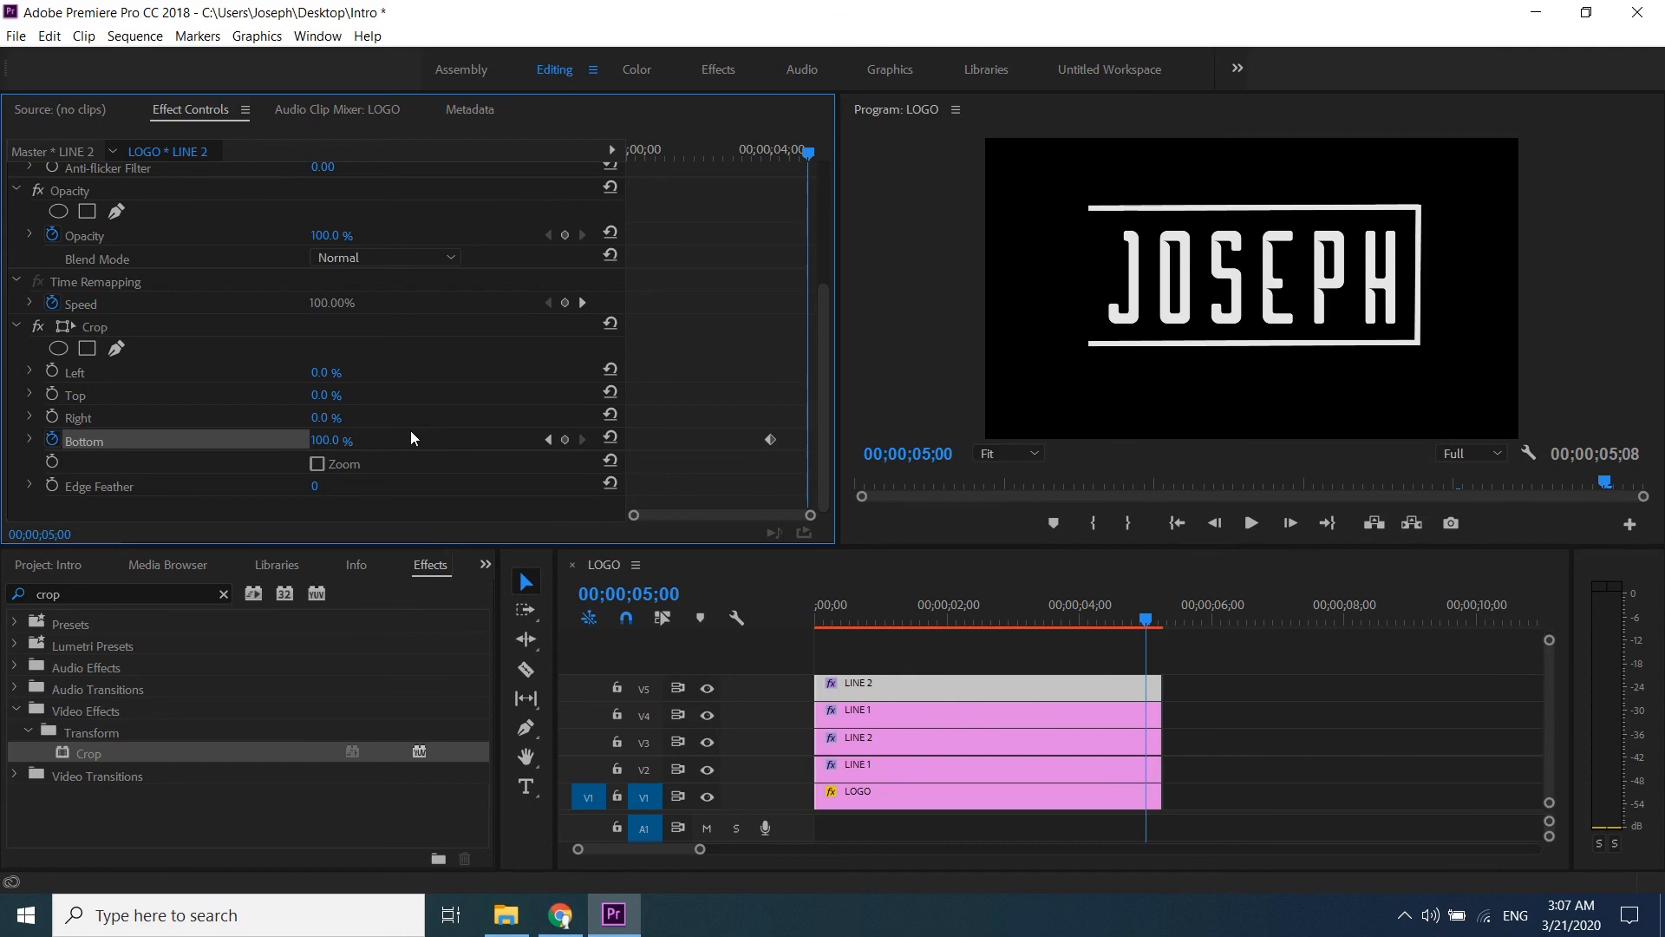
click(339, 438)
text(0)
key(Return)
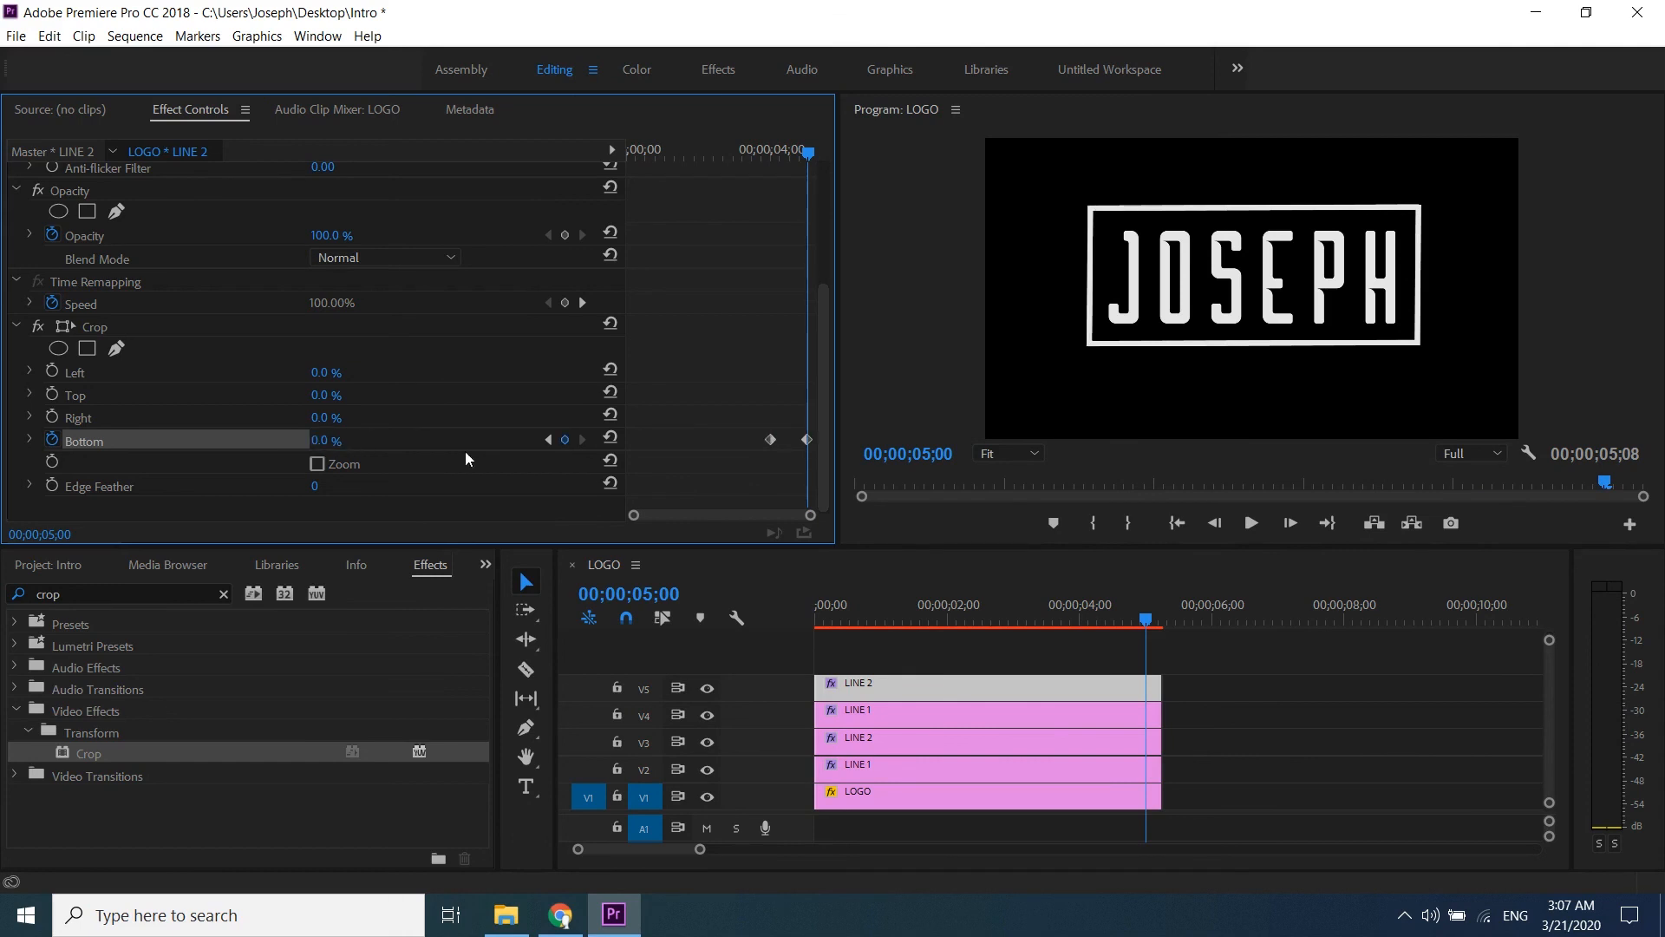
Step: Play the whole logo and frame-line animation from the sequence start
drag(1150, 621, 811, 591)
click(1246, 529)
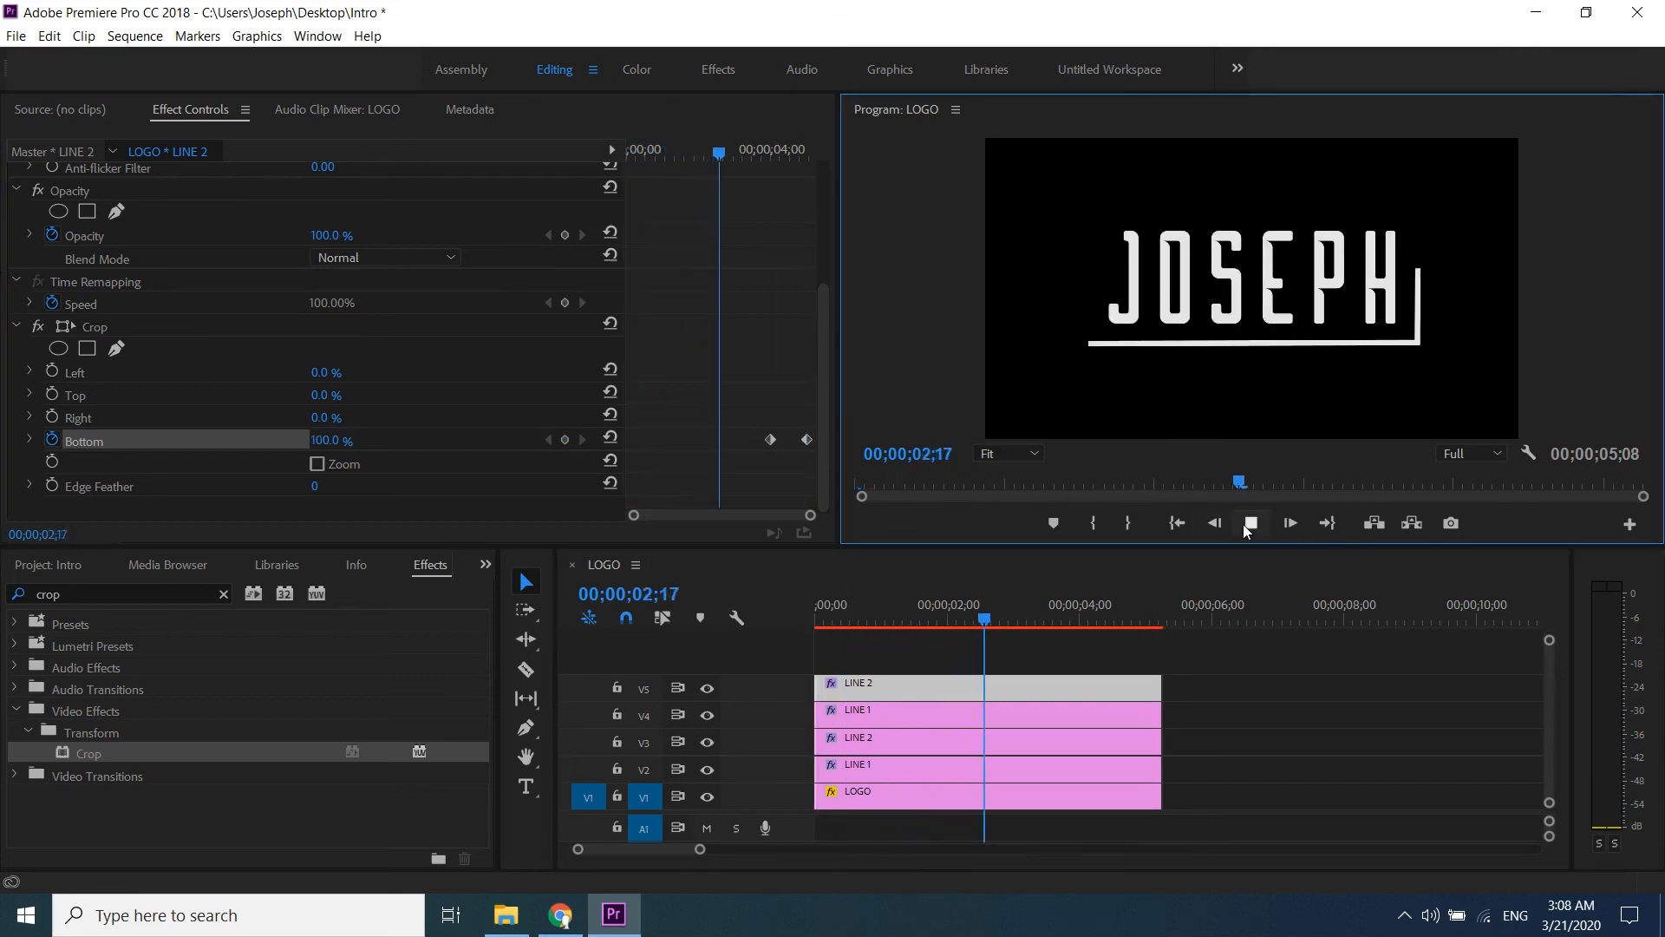